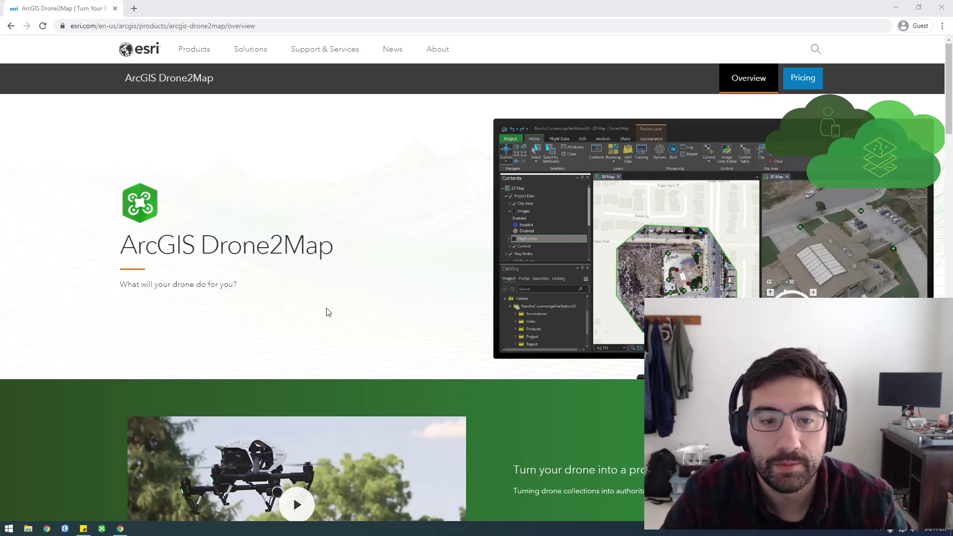
Highlight the ArcGIS Drone2Map heading text on the overview page.
left_click_drag(121, 252, 330, 252)
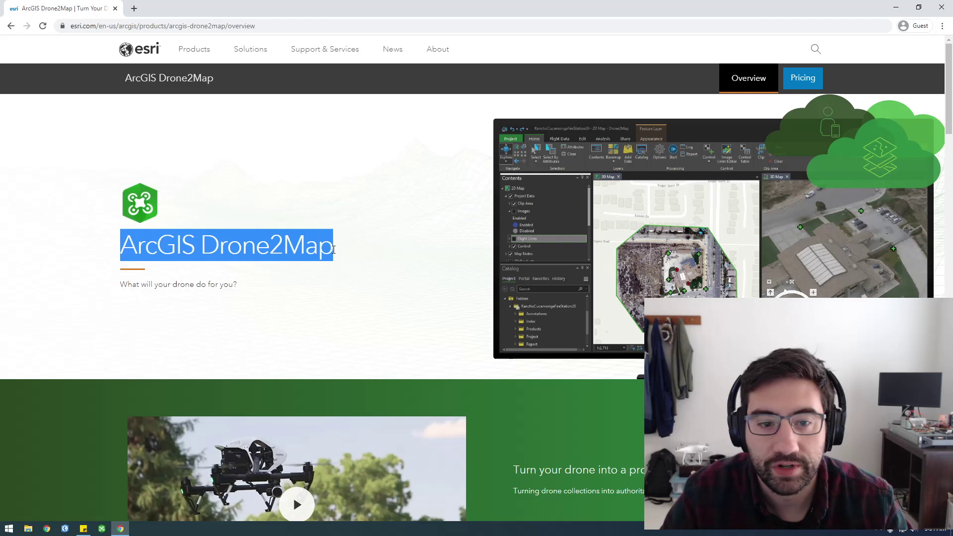
left_click(332, 253)
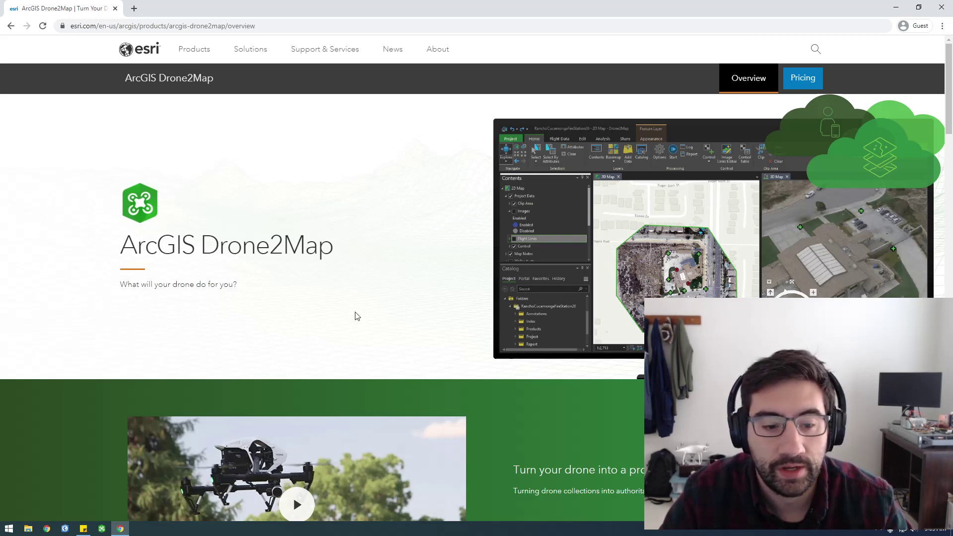
double_click(208, 248)
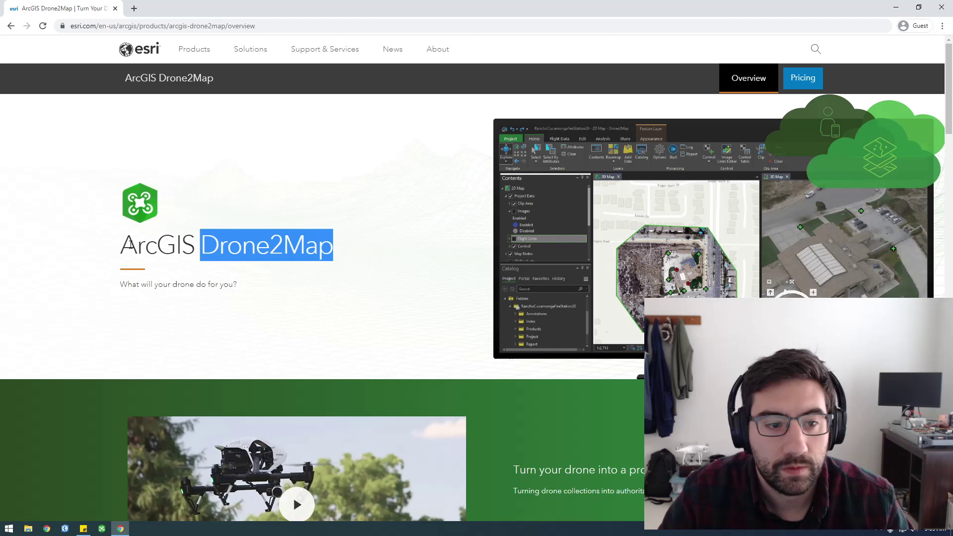
left_click_drag(130, 243, 281, 245)
Search Google for 'pix4d' in a new tab and look over the results.
left_click(134, 8)
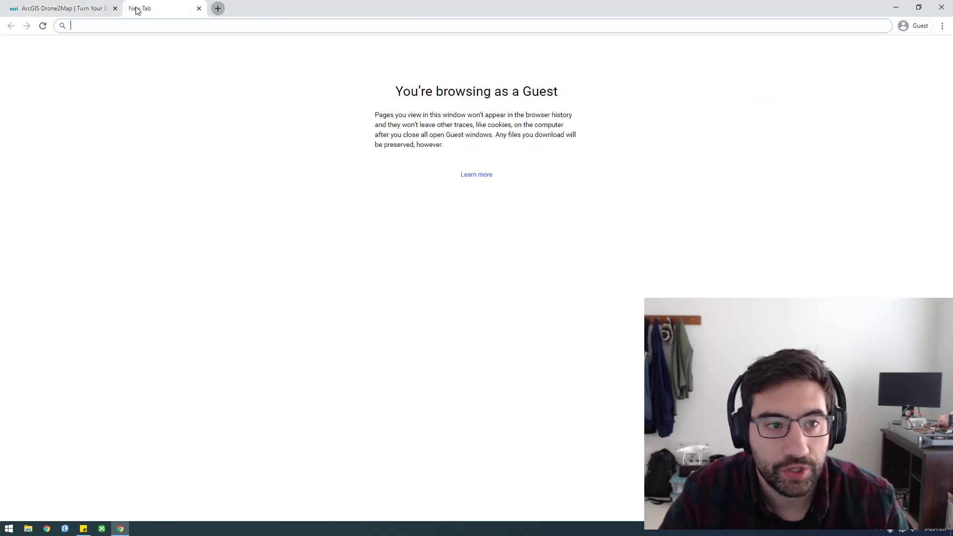
type("pix4d")
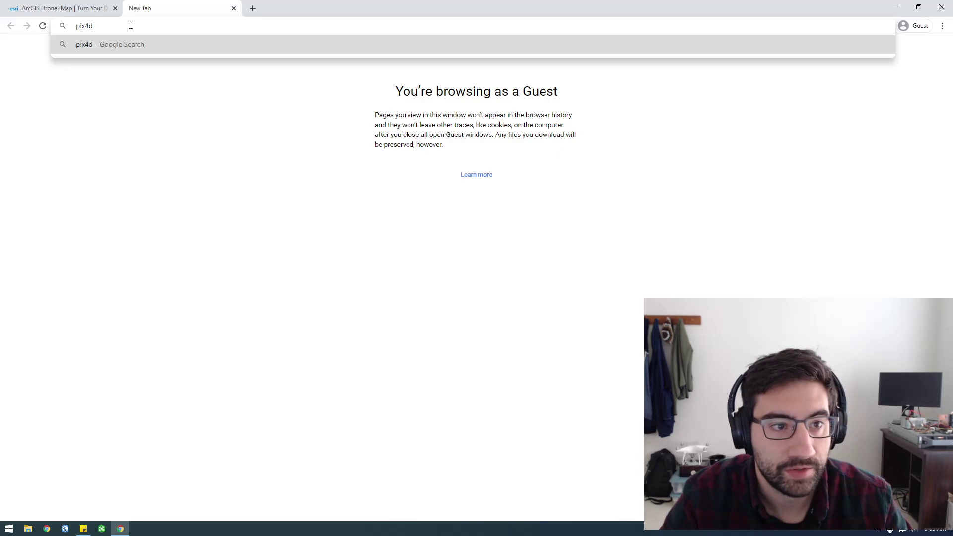
key("Return")
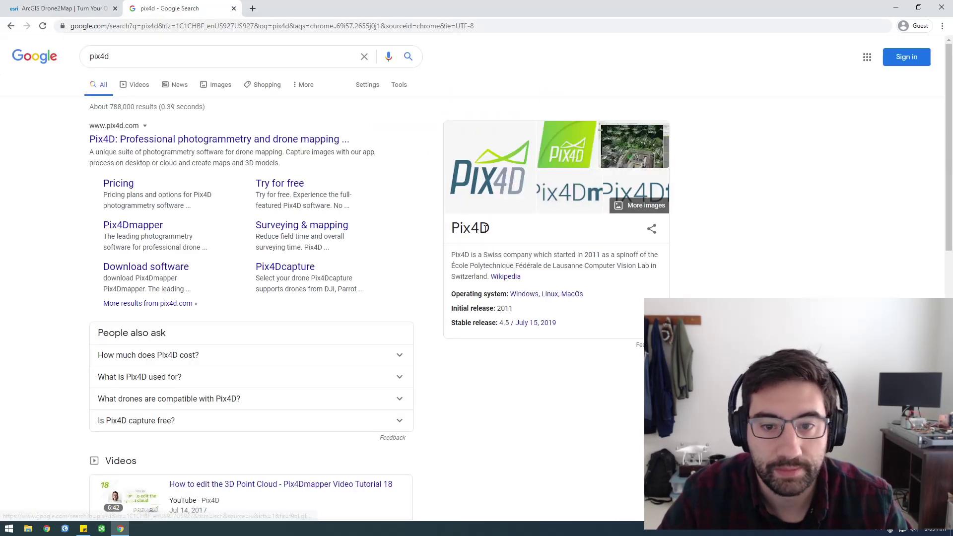
left_click_drag(486, 228, 458, 229)
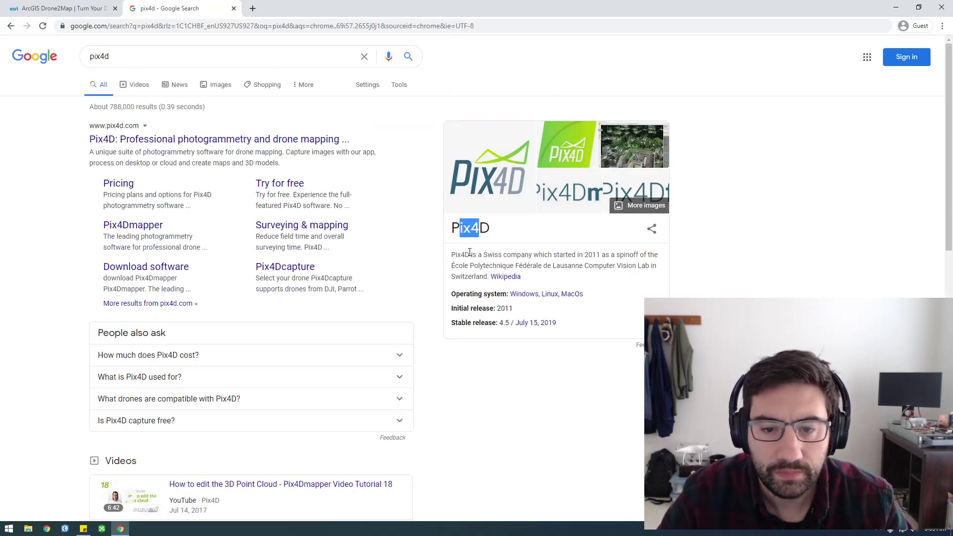
left_click_drag(483, 234, 463, 230)
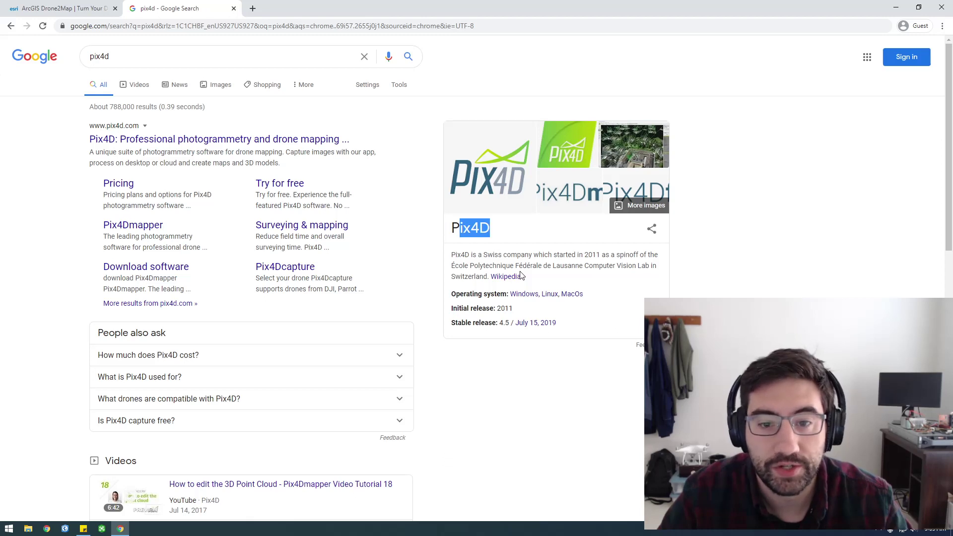
left_click(477, 230)
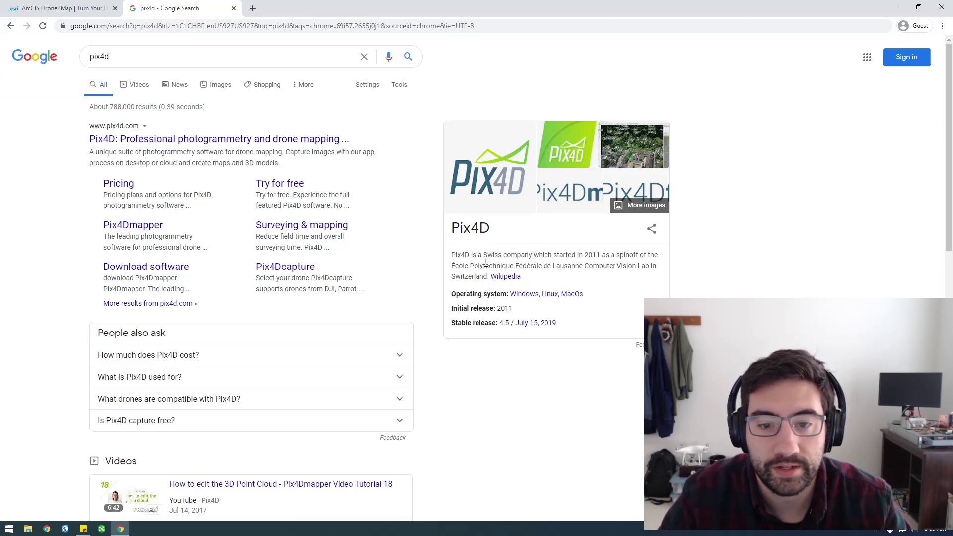
scroll(492, 265, "down", 2)
scroll(497, 263, "up", 1)
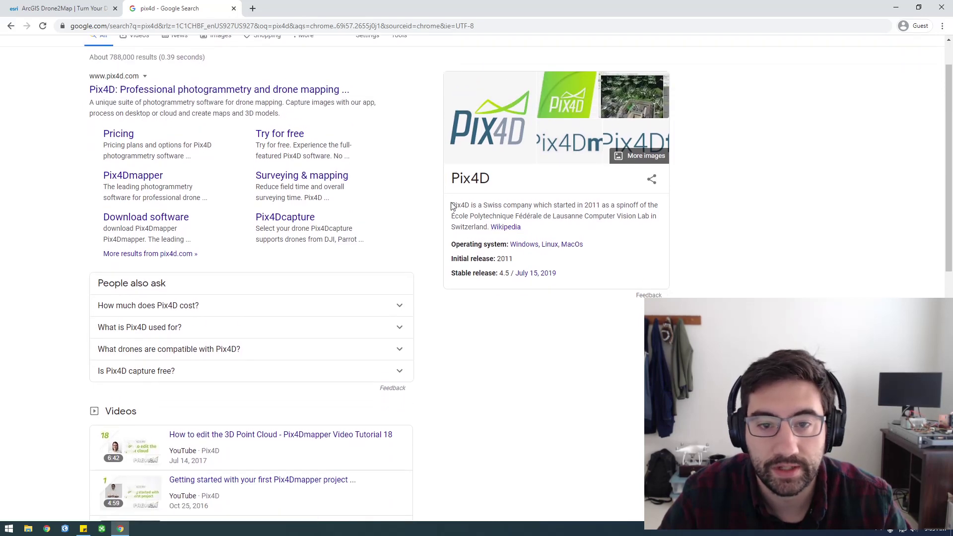
scroll(453, 207, "up", 1)
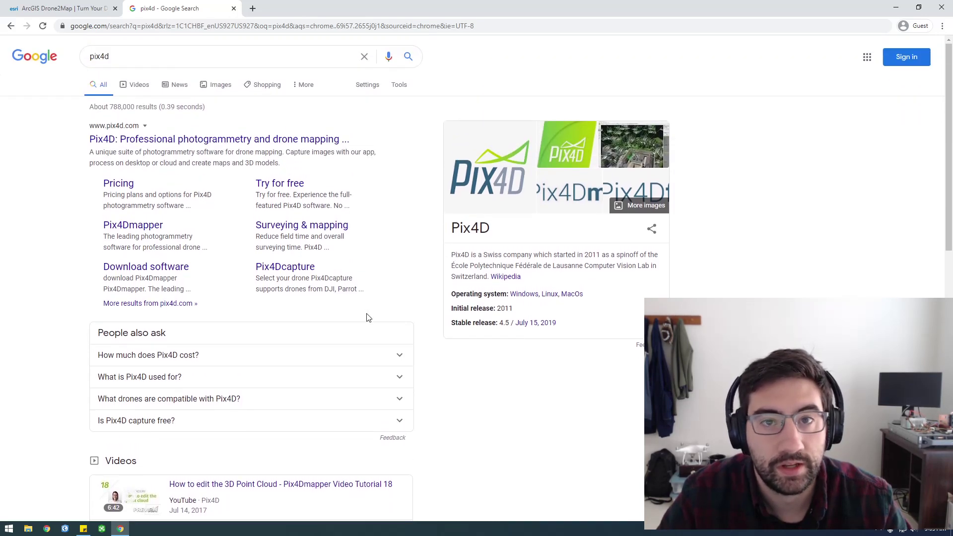
Close the pix4d results tab and clear the highlight on the Drone2Map page.
middle_click(183, 5)
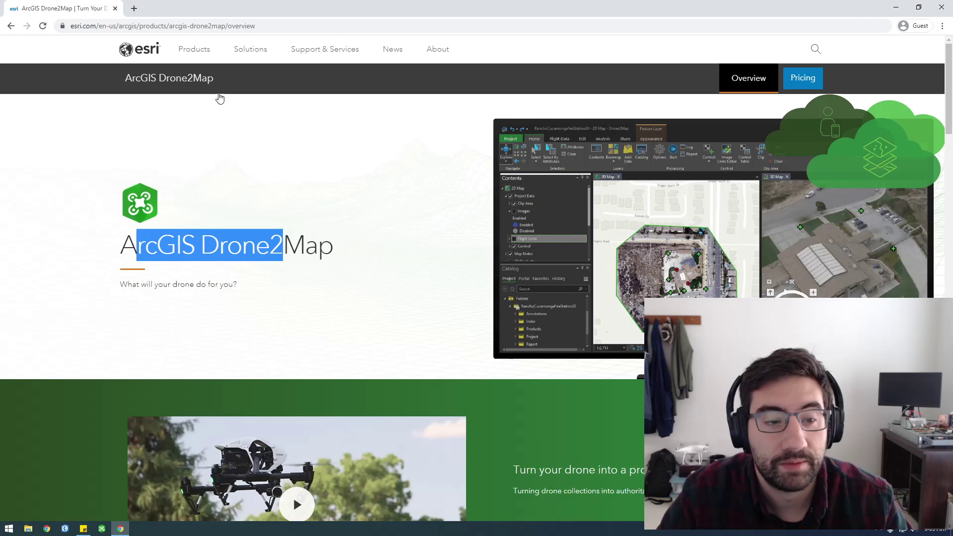
left_click(263, 249)
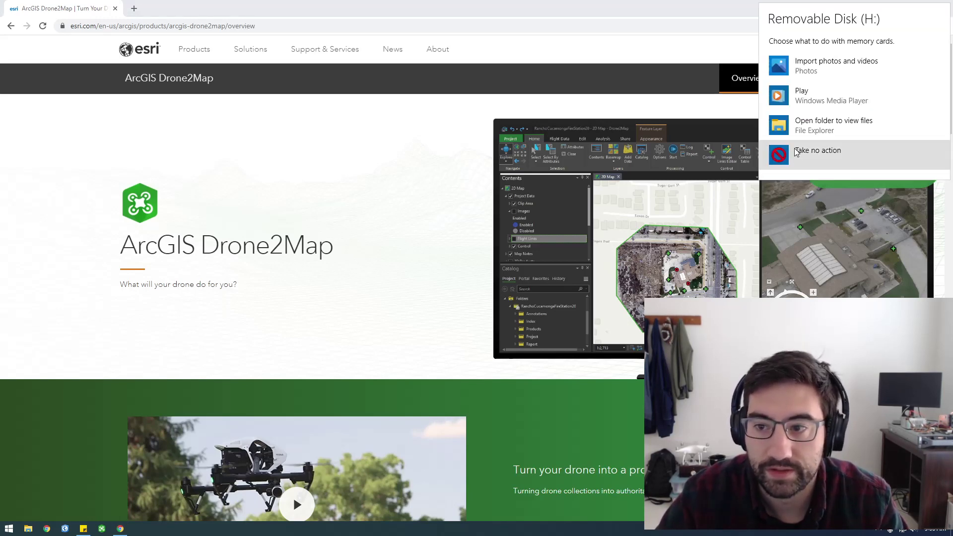
Open the memory card's DCIM > 101MEDIA folder in a maximized File Explorer.
left_click(815, 126)
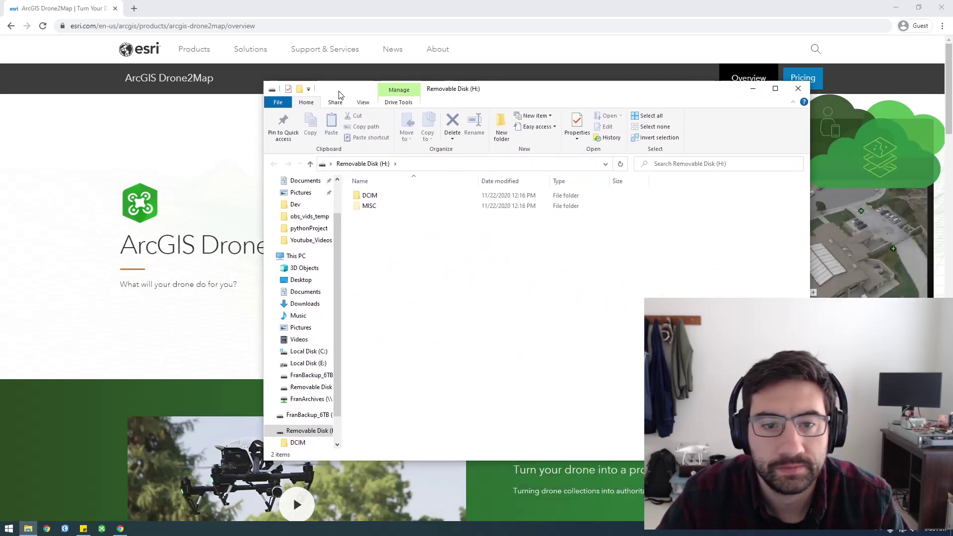
double_click(370, 195)
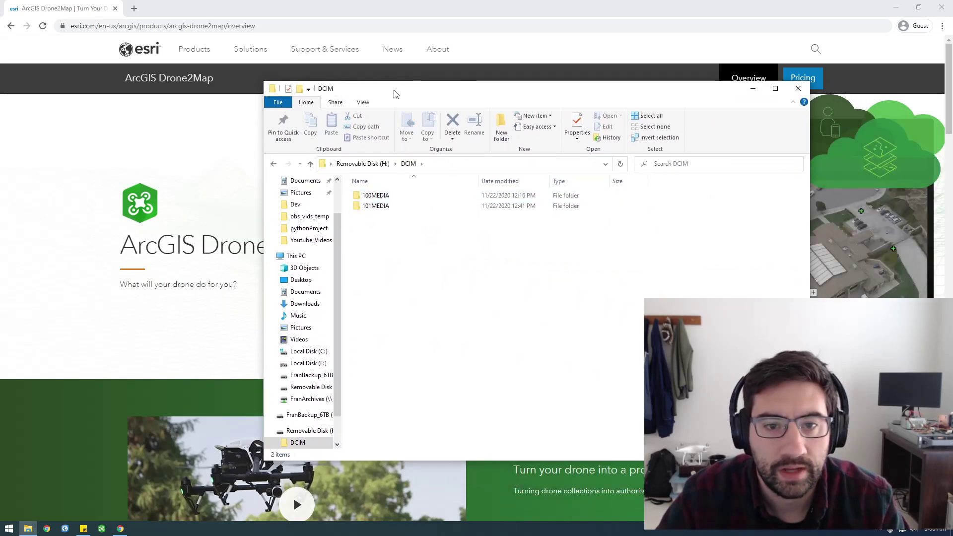
double_click(394, 89)
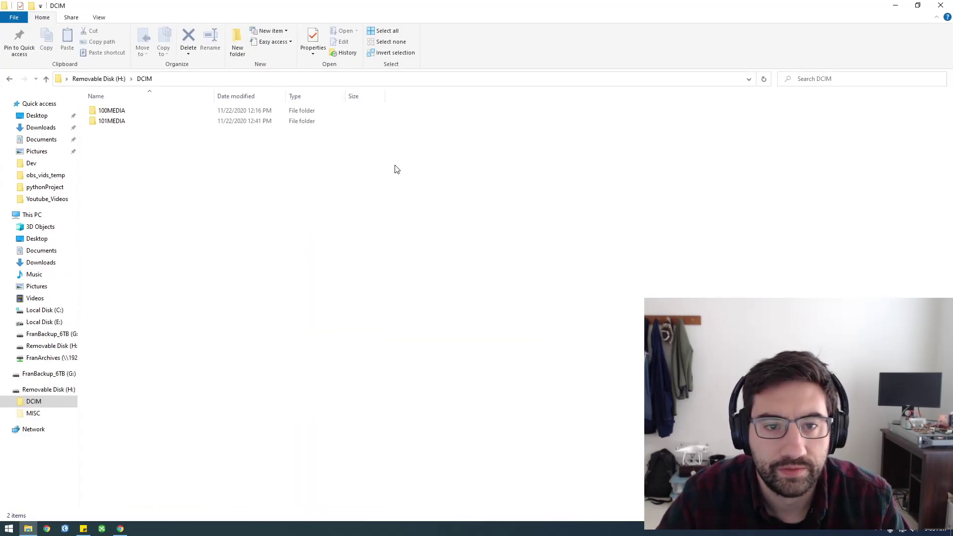
left_click(918, 531)
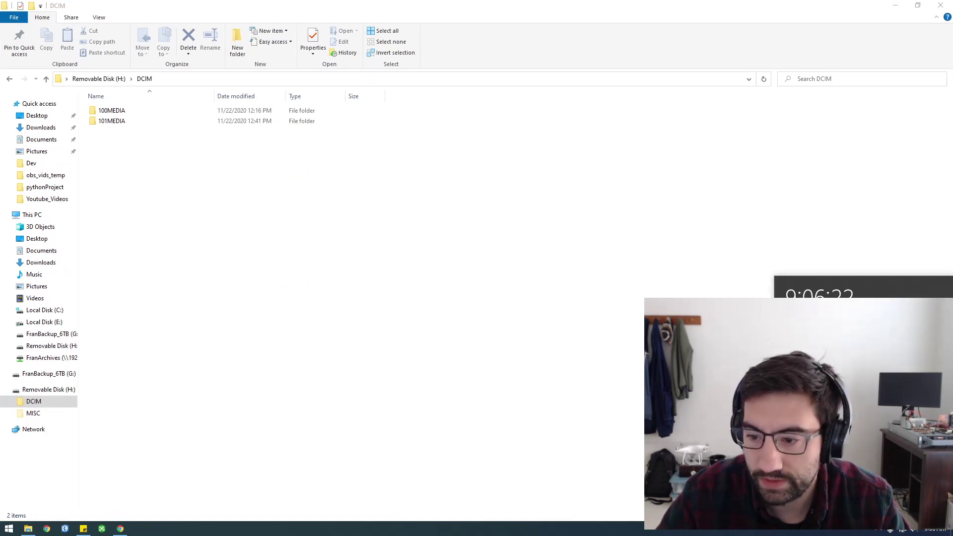
double_click(251, 124)
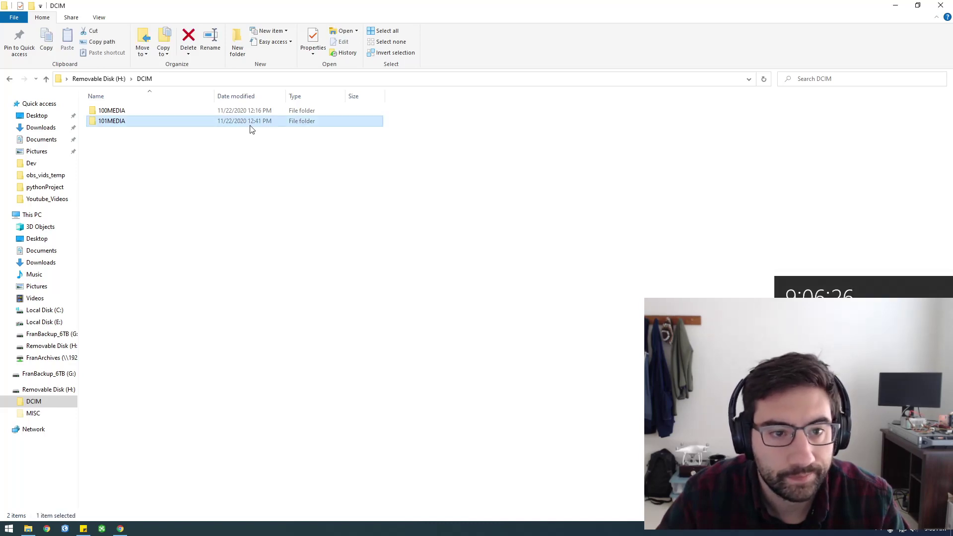
Preview the first few drone photos, then select DJI_0040 through DJI_0158.
double_click(227, 112)
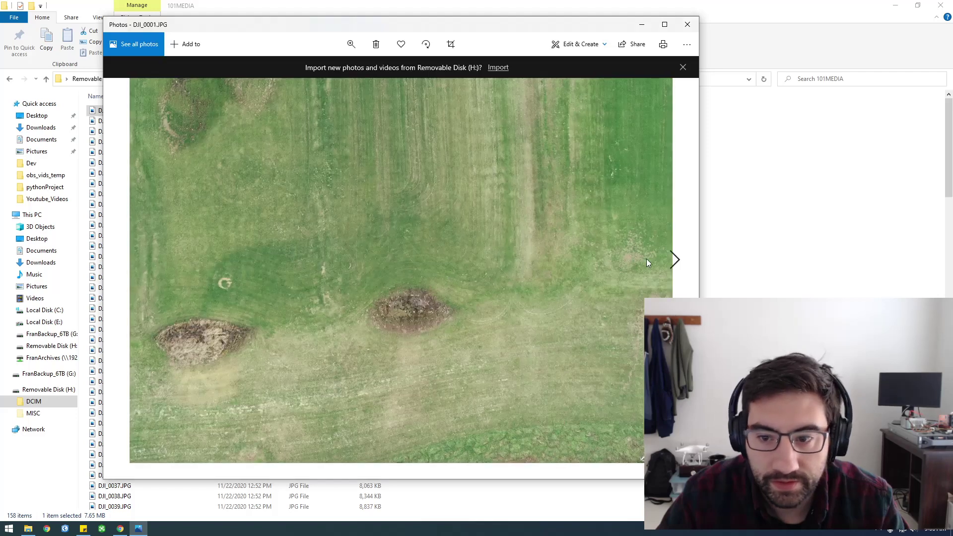
left_click(673, 259)
left_click(673, 260)
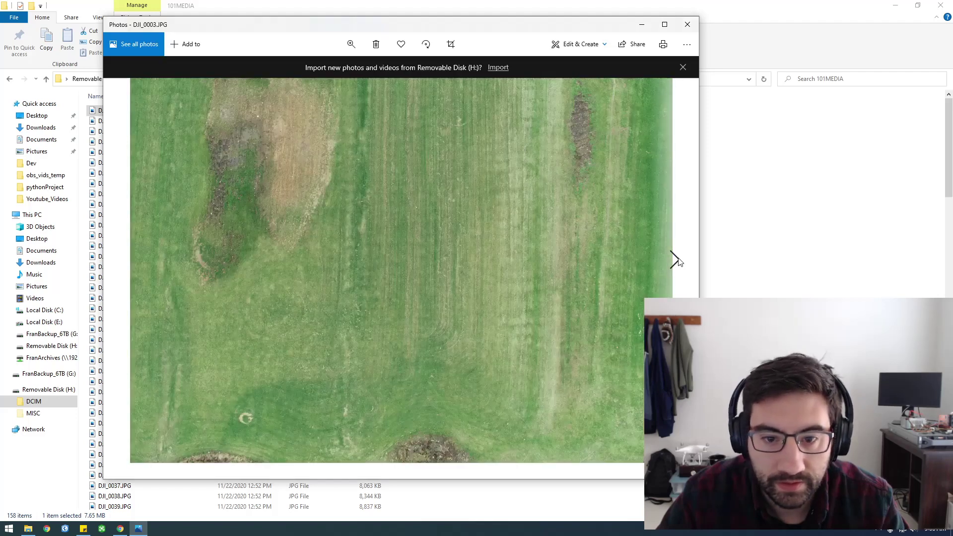
left_click(687, 25)
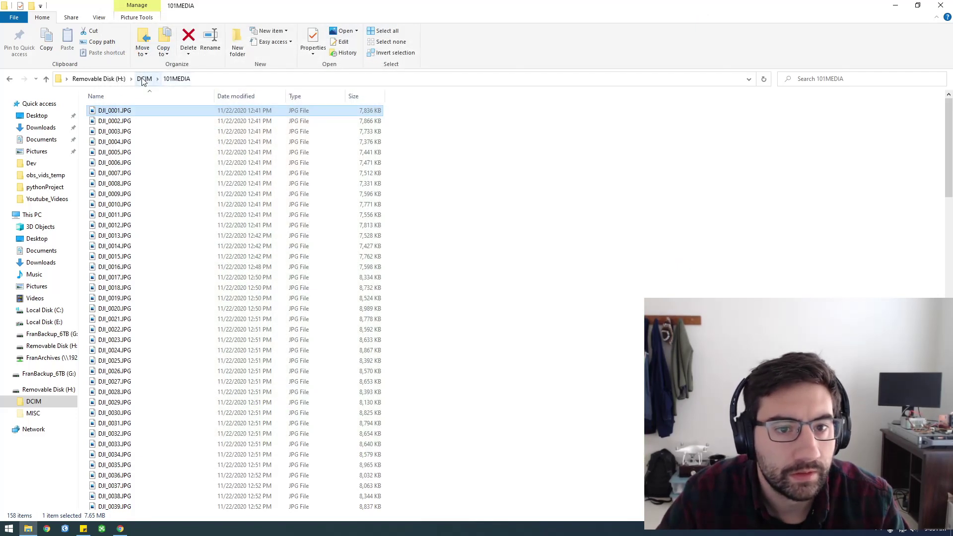
scroll(258, 278, "down", 13)
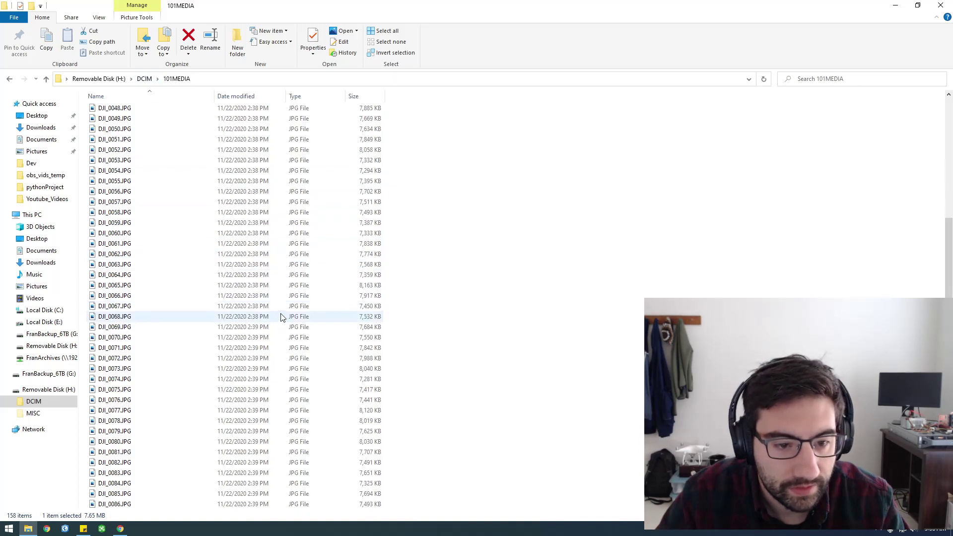
scroll(263, 208, "up", 2)
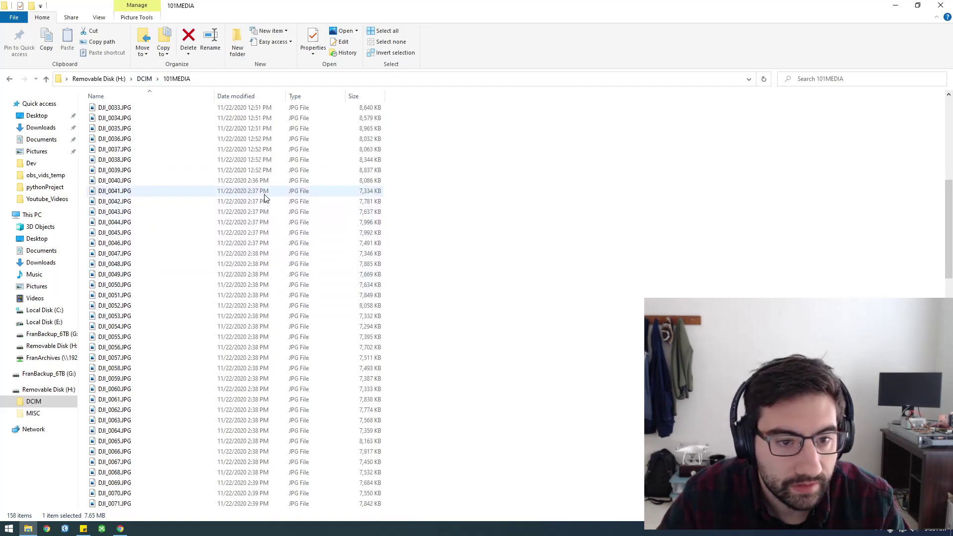
scroll(263, 224, "down", 20)
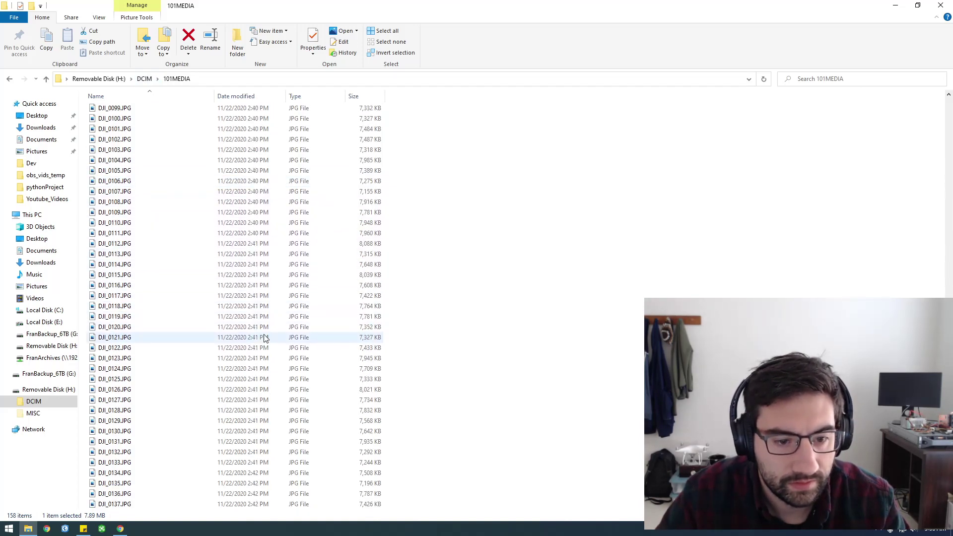
left_click(261, 504, "shift")
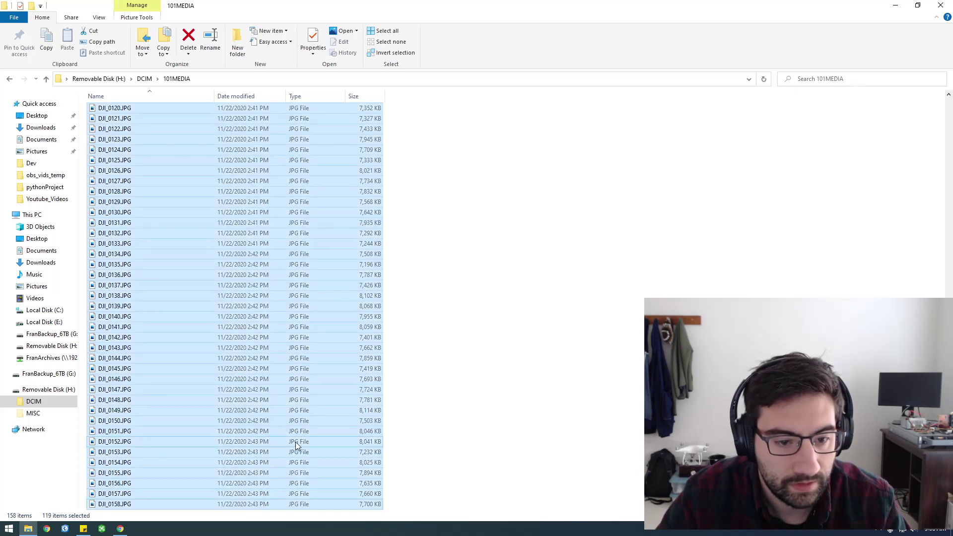
Create a folder named 20201125 inside Drone Files on the network archive drive.
left_click(57, 359)
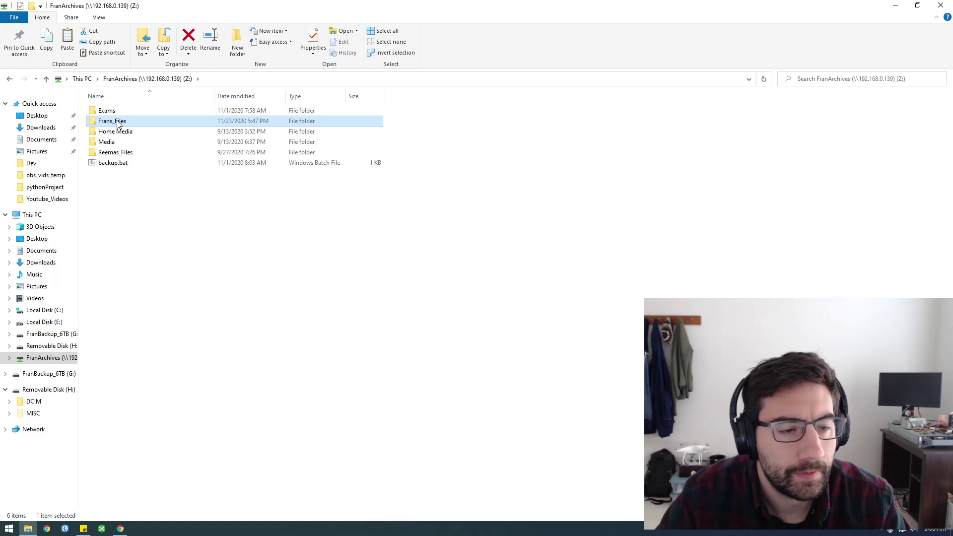
double_click(114, 123)
double_click(126, 136)
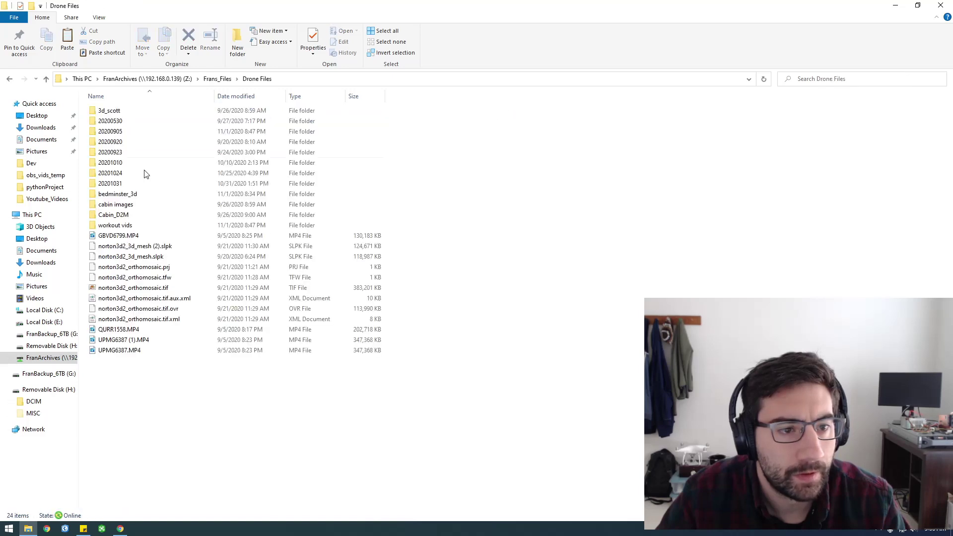
right_click(201, 420)
mouse_move(278, 393)
left_click(343, 392)
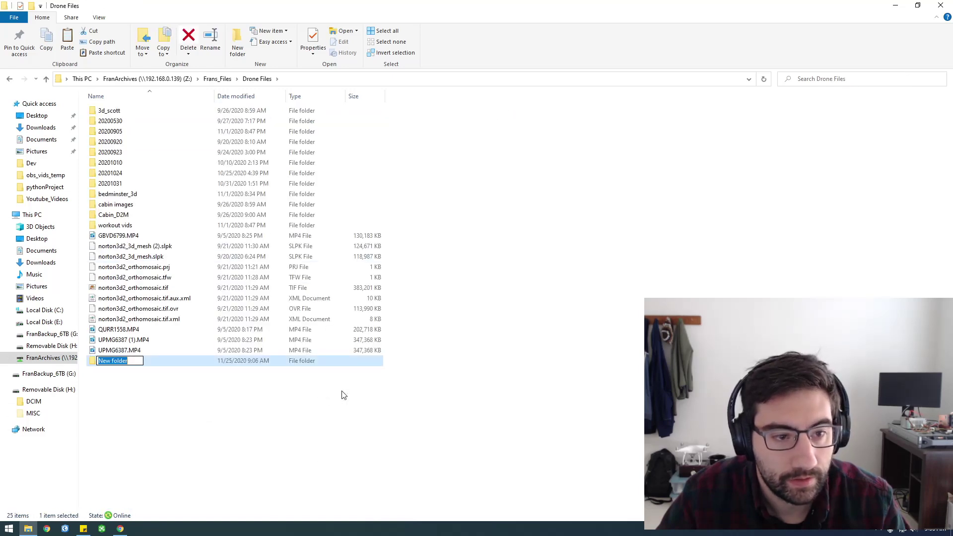
type("2020")
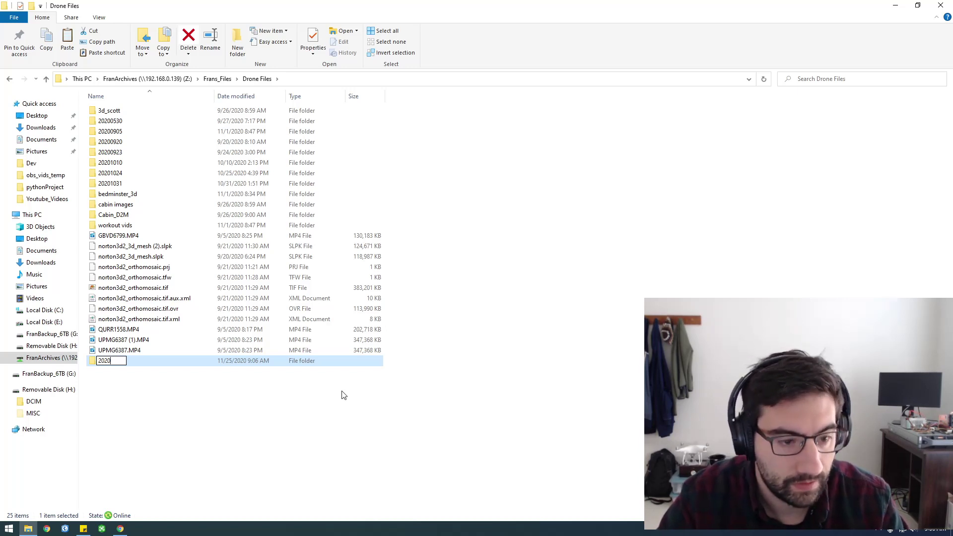
type("1125")
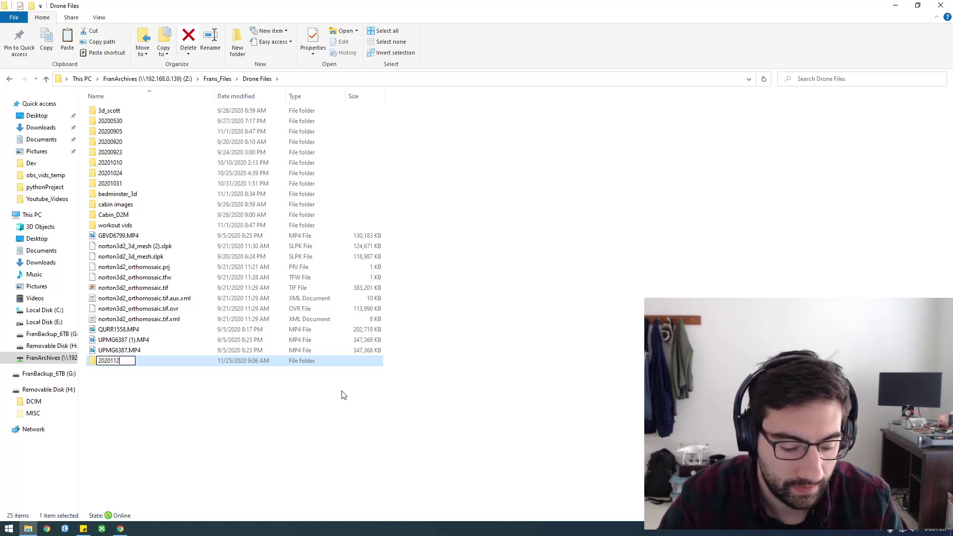
key("Return")
key("Return")
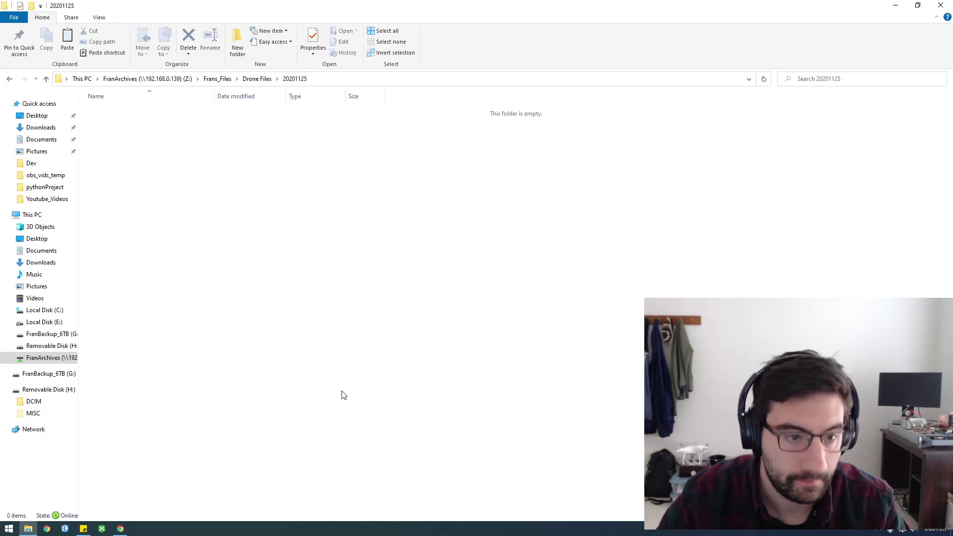
Paste the 119 drone photos into 20201125 and start ArcGIS Drone2Map during the copy.
key("ctrl+v")
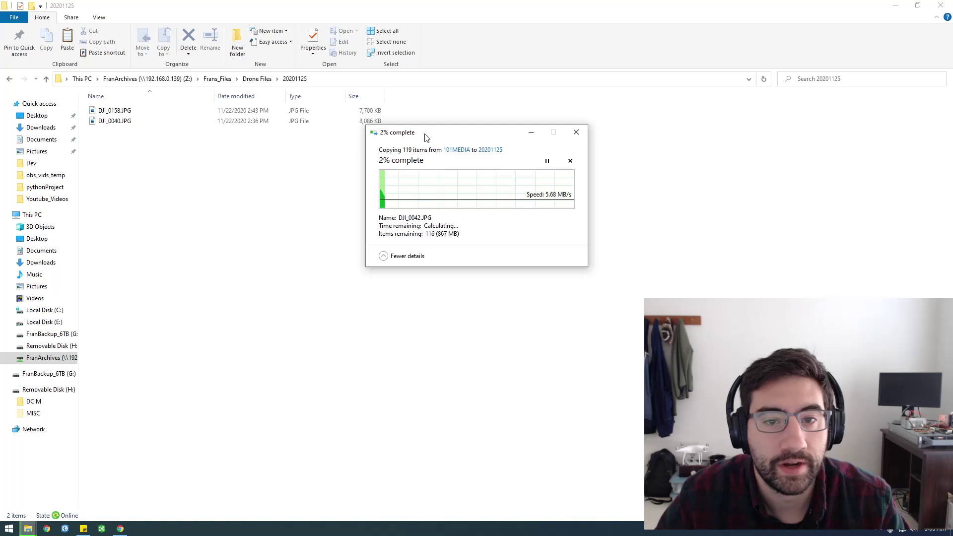
left_click_drag(426, 133, 387, 182)
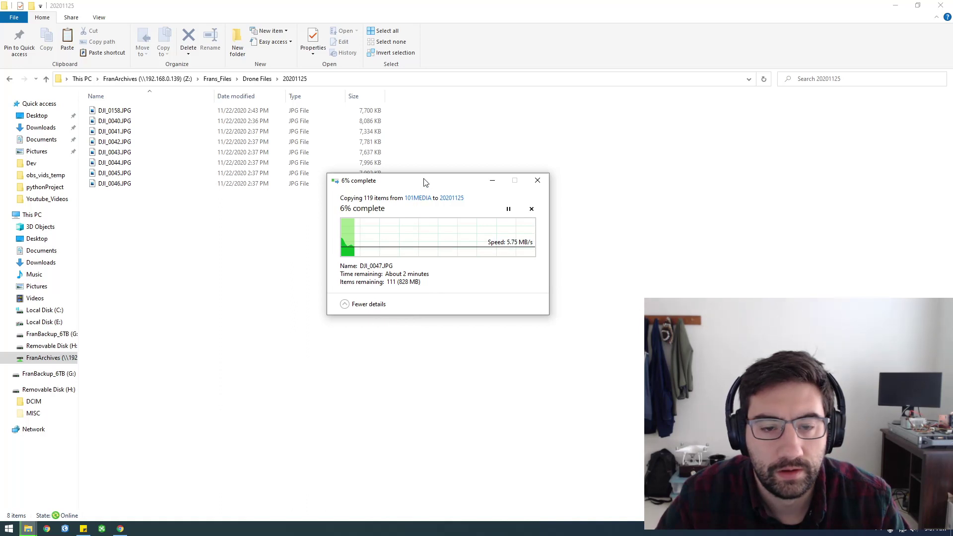
left_click_drag(424, 181, 357, 155)
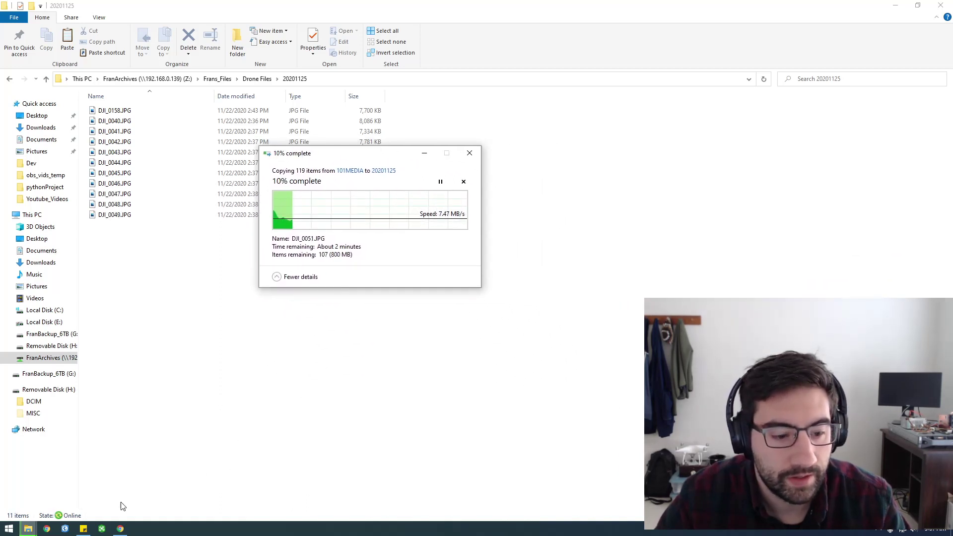
left_click(102, 529)
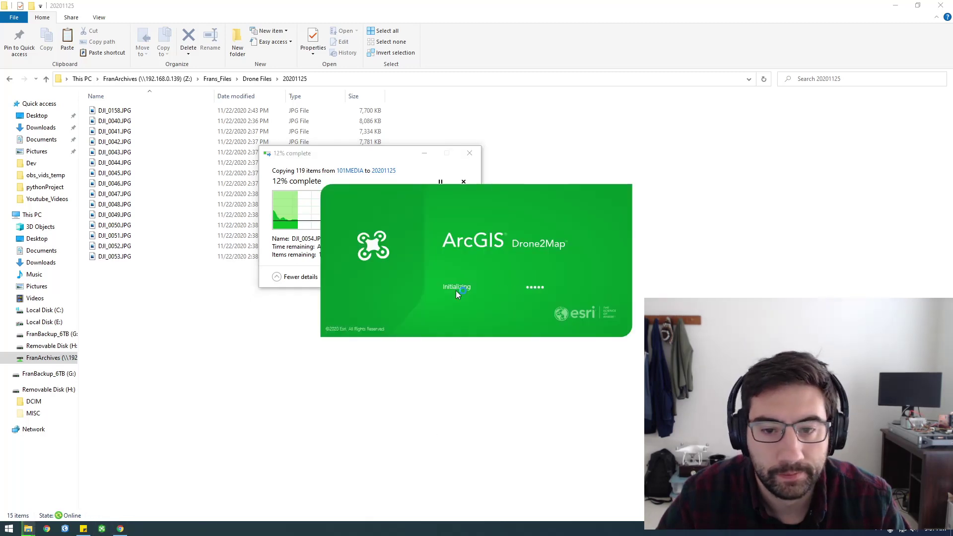
Allow Drone2Map past the security alert, maximize its window, and pick the 3D Mapping template.
left_click(482, 289)
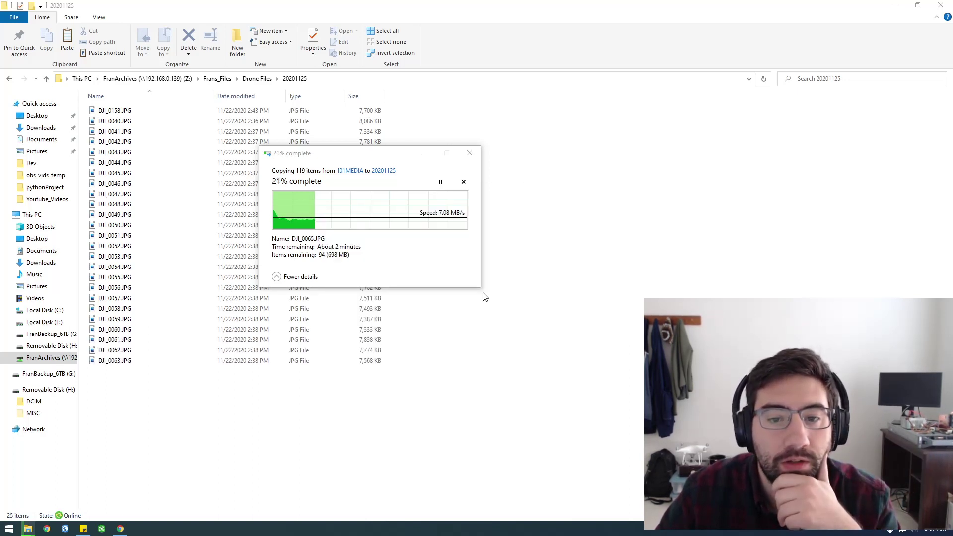
left_click_drag(72, 126, 520, 73)
double_click(520, 73)
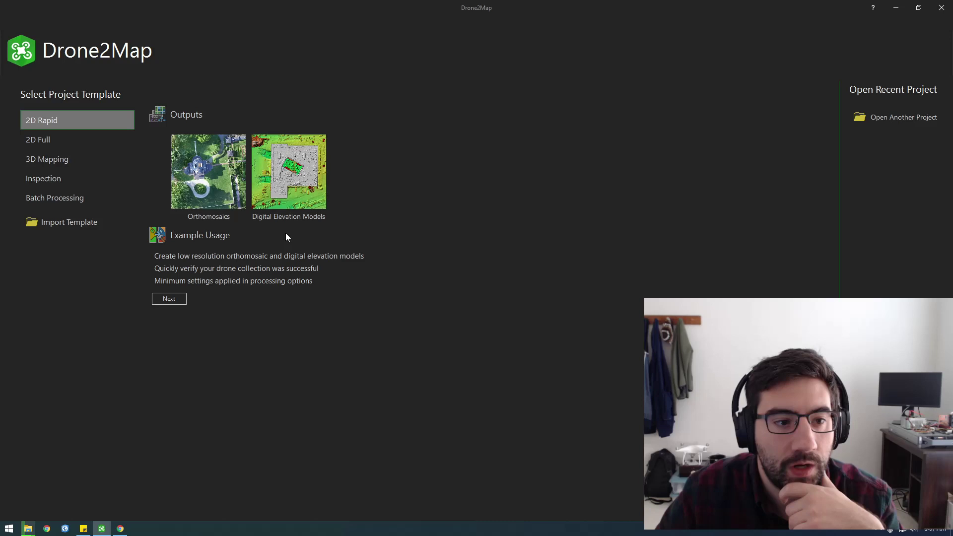
left_click(62, 166)
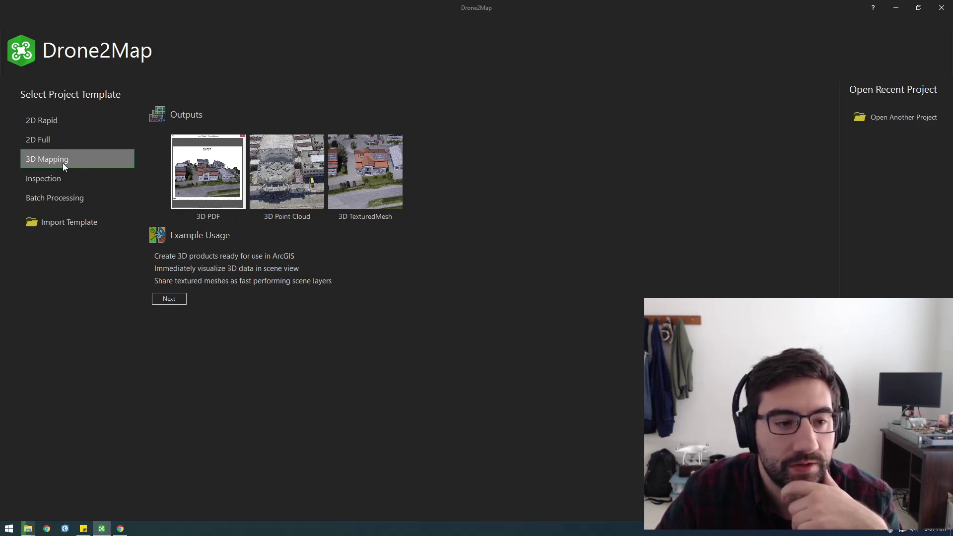
Name the project construction_site and browse to E:\Frans_Files\Drone Files for its location.
left_click(169, 299)
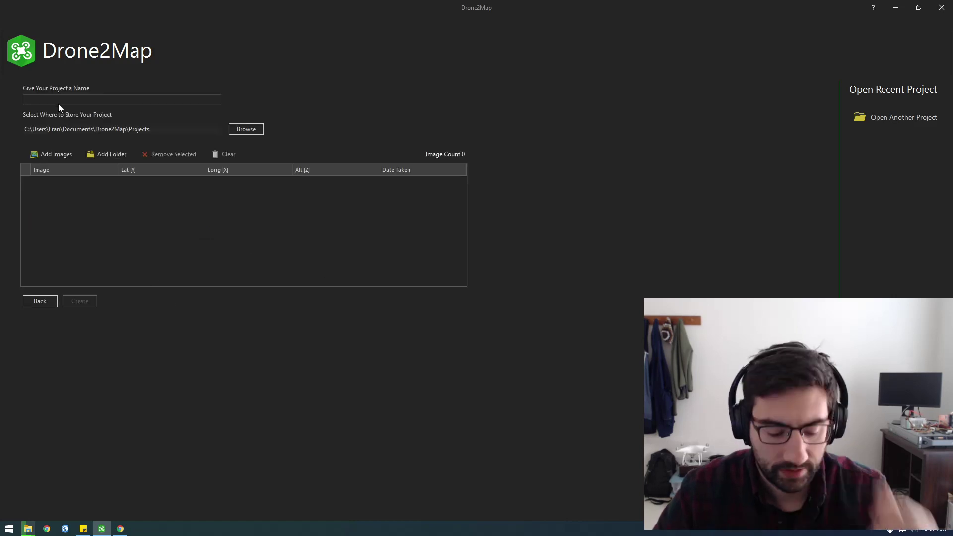
type("cons")
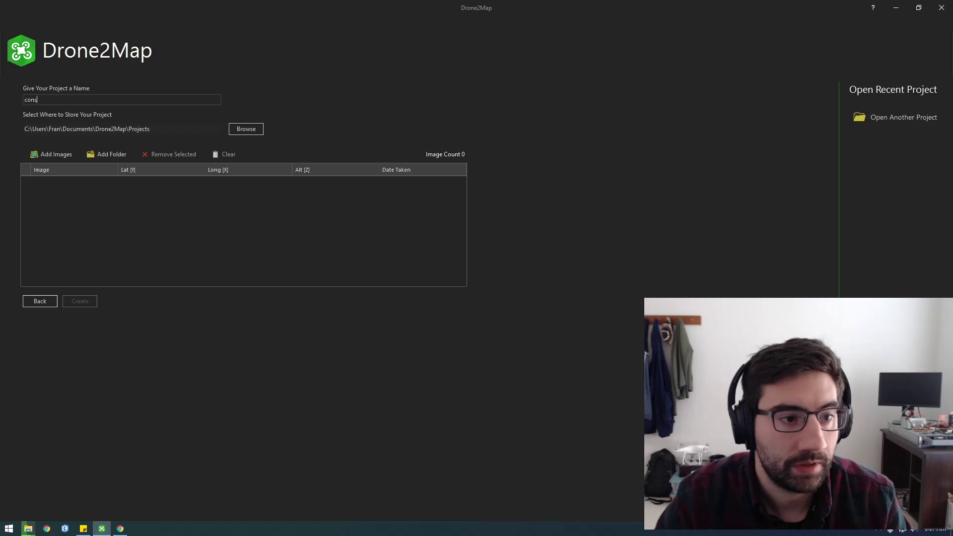
type("truction_site")
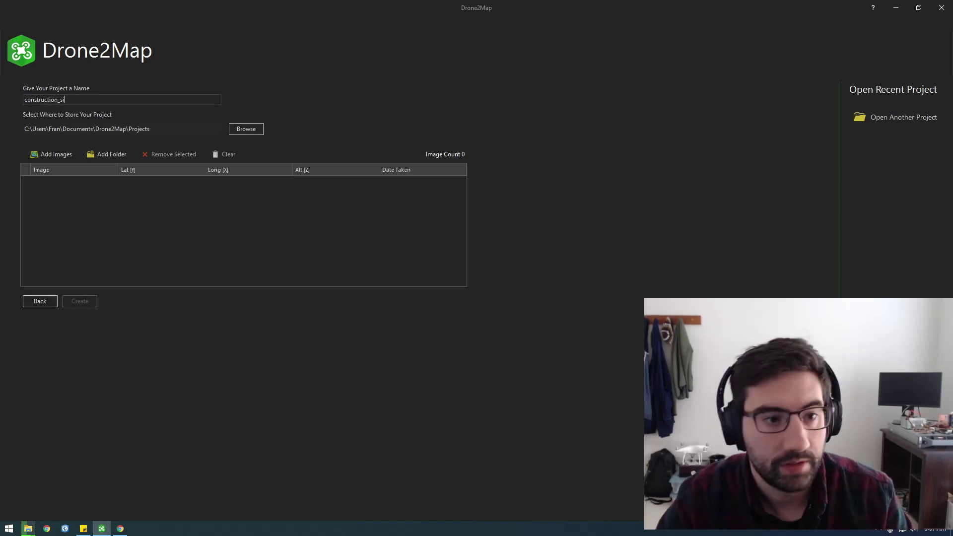
left_click(251, 130)
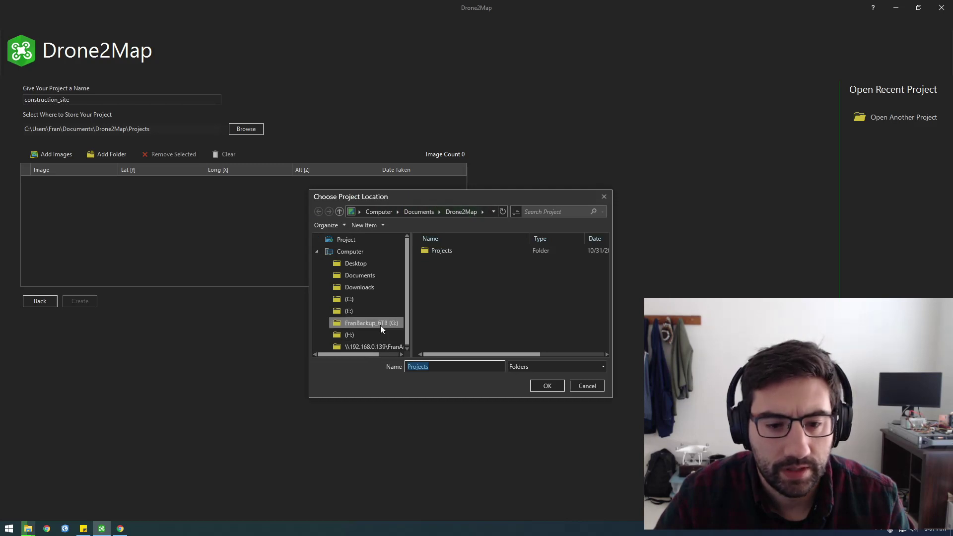
left_click(348, 310)
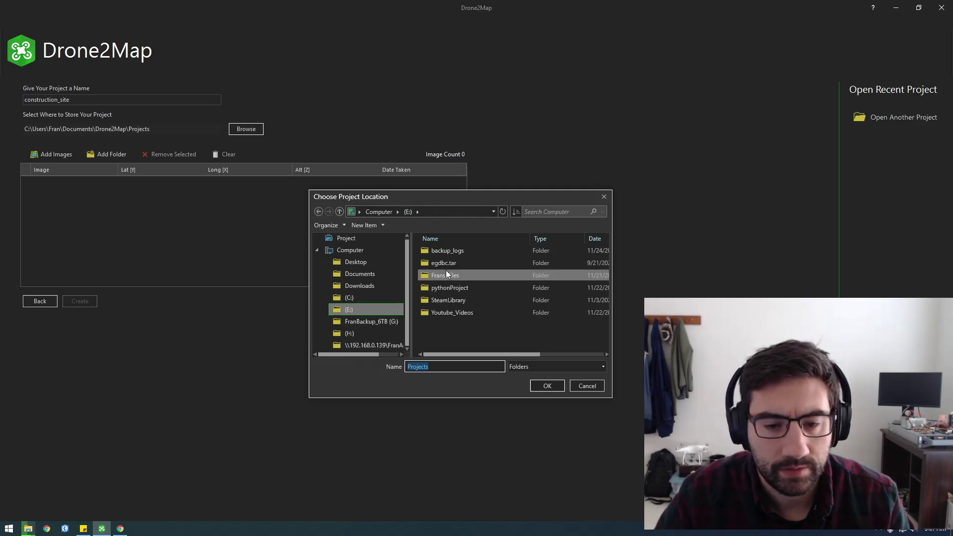
double_click(445, 276)
double_click(442, 279)
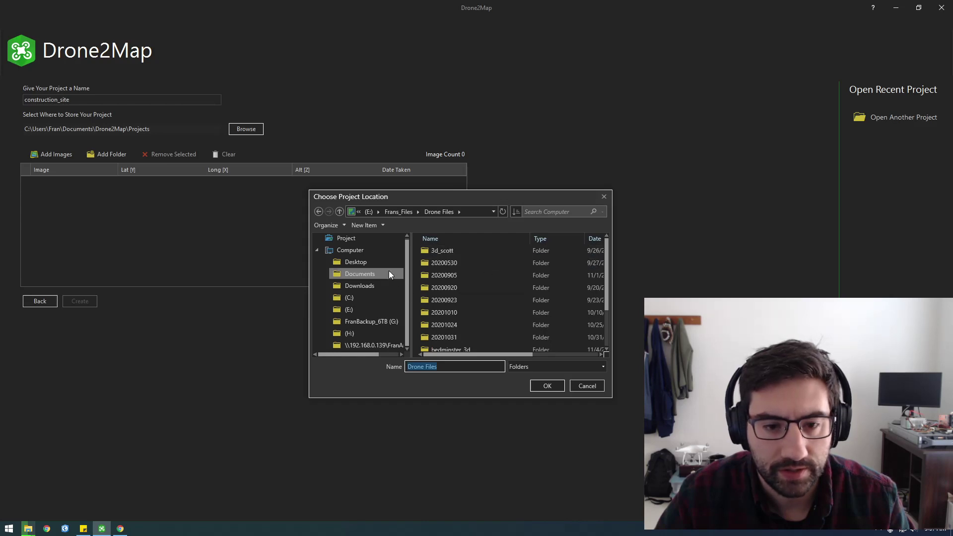
Create a drone_projects folder there and set it as the project location.
right_click(497, 283)
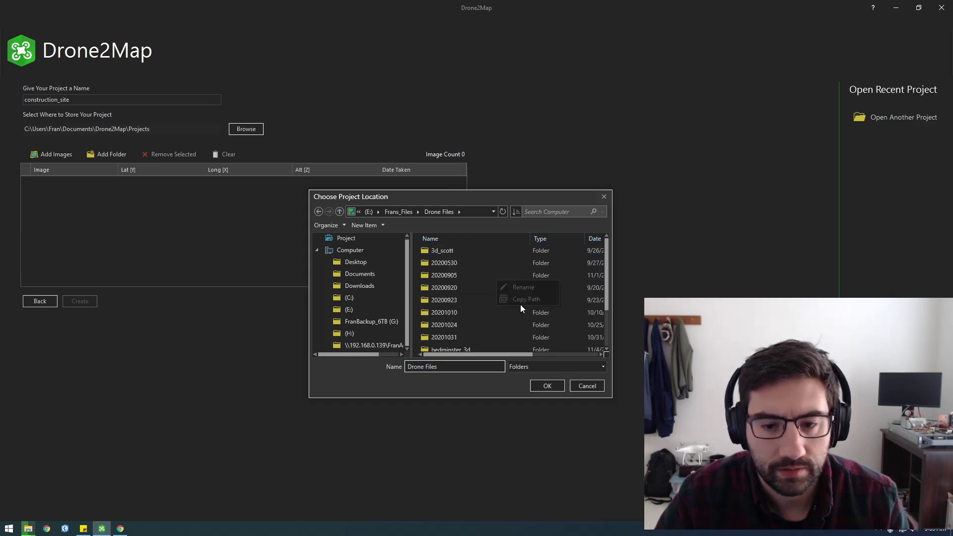
left_click(460, 285)
scroll(460, 284, "down", 1)
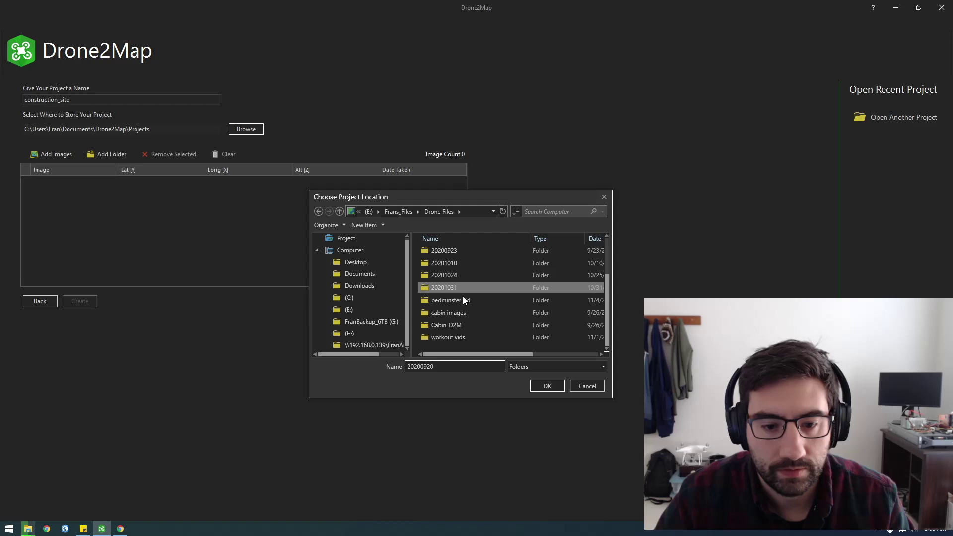
left_click(367, 226)
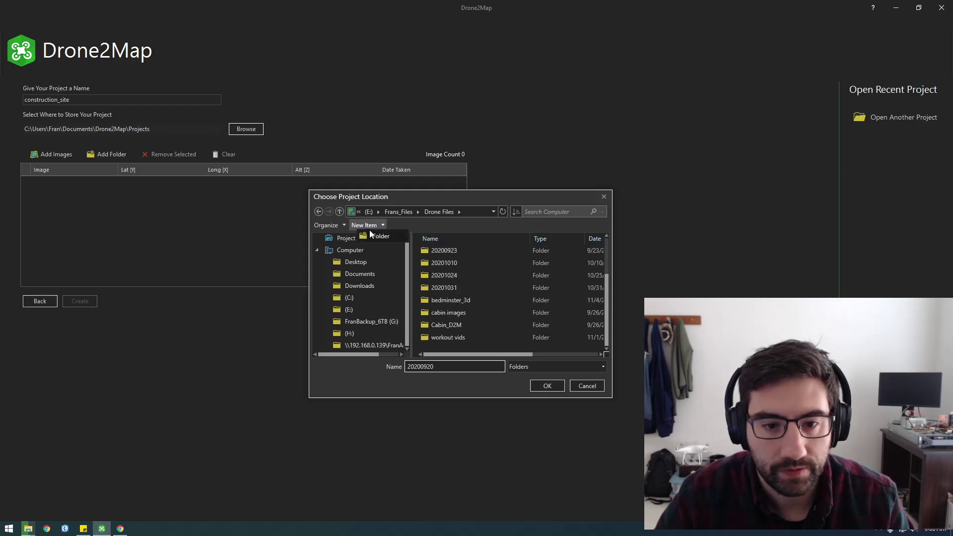
type("drone_proje")
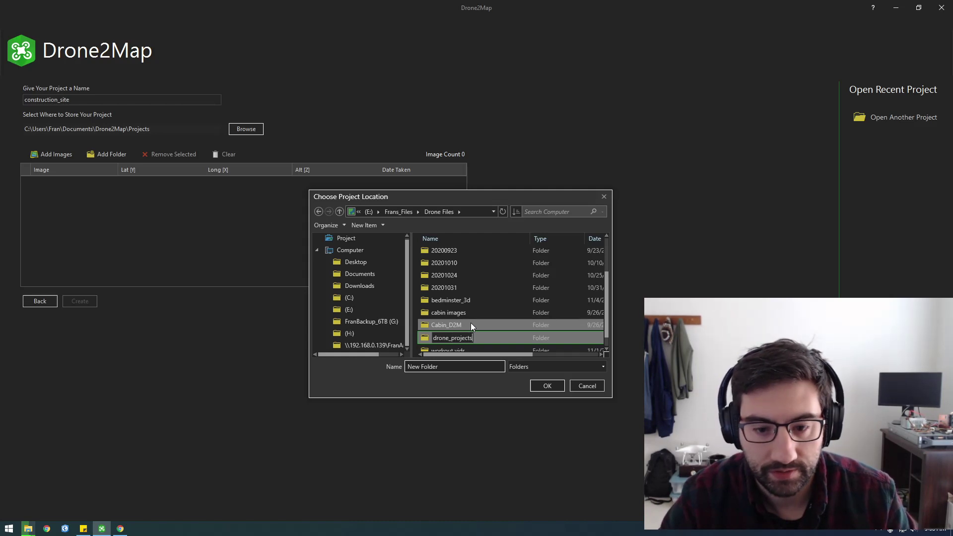
type("cts")
key("Return")
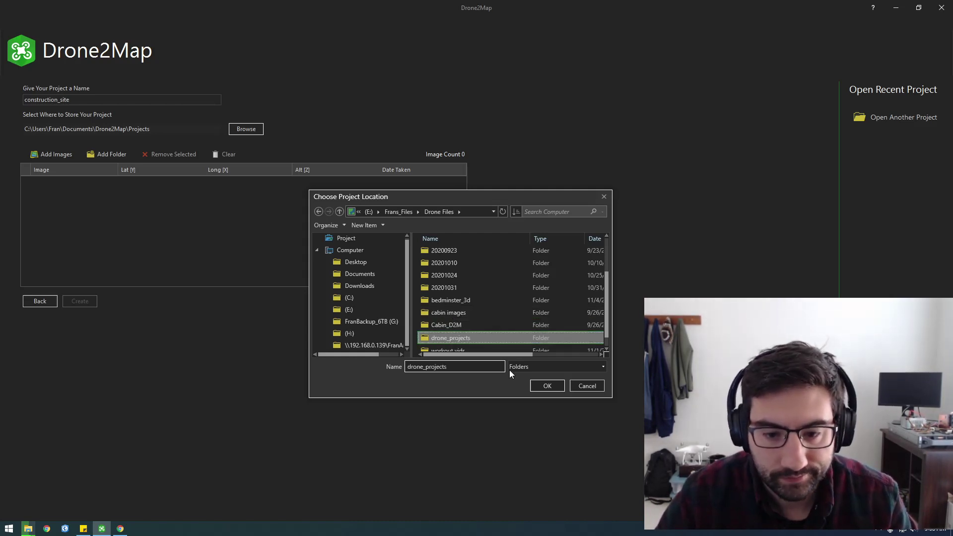
left_click(548, 386)
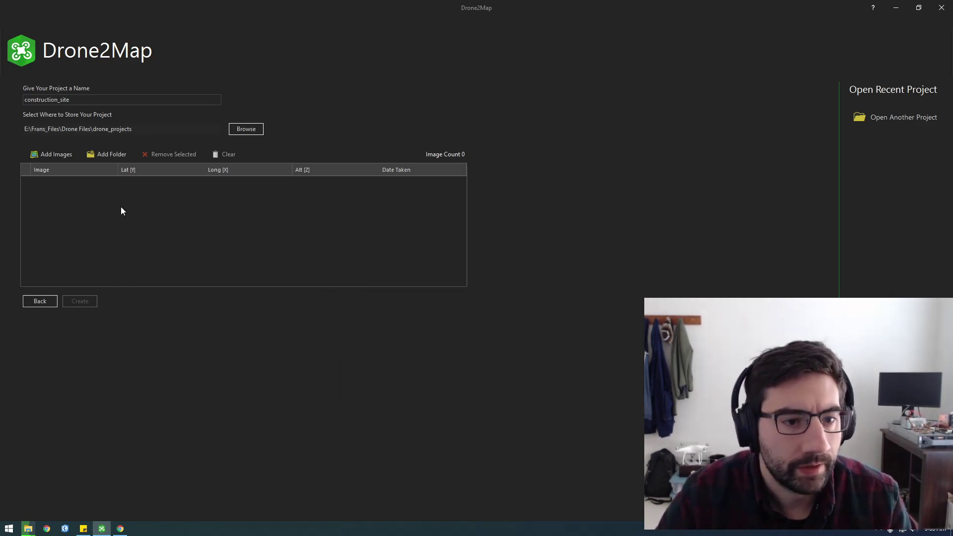
Check the photo copy progress, then return to the Drone2Map project setup.
mouse_move(31, 530)
left_click(130, 489)
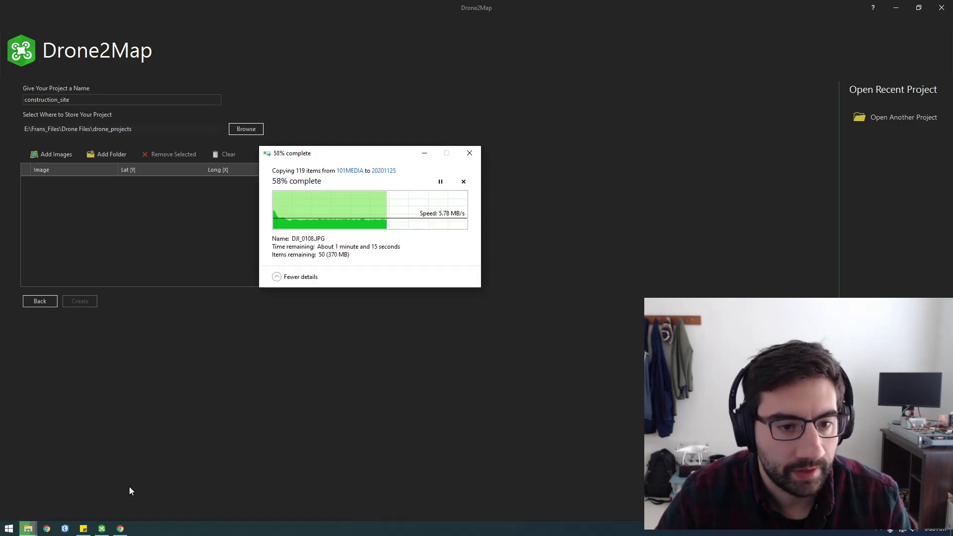
left_click_drag(337, 153, 405, 87)
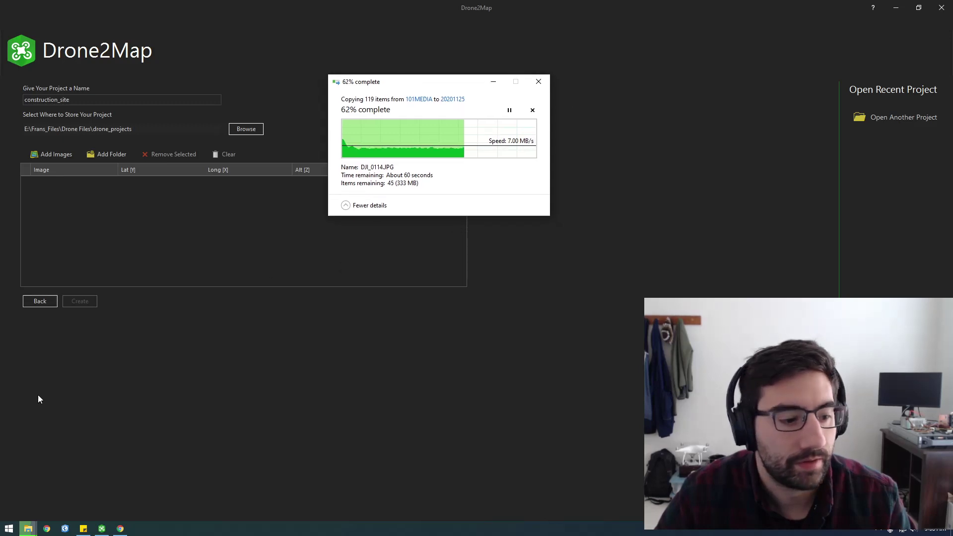
left_click(145, 437)
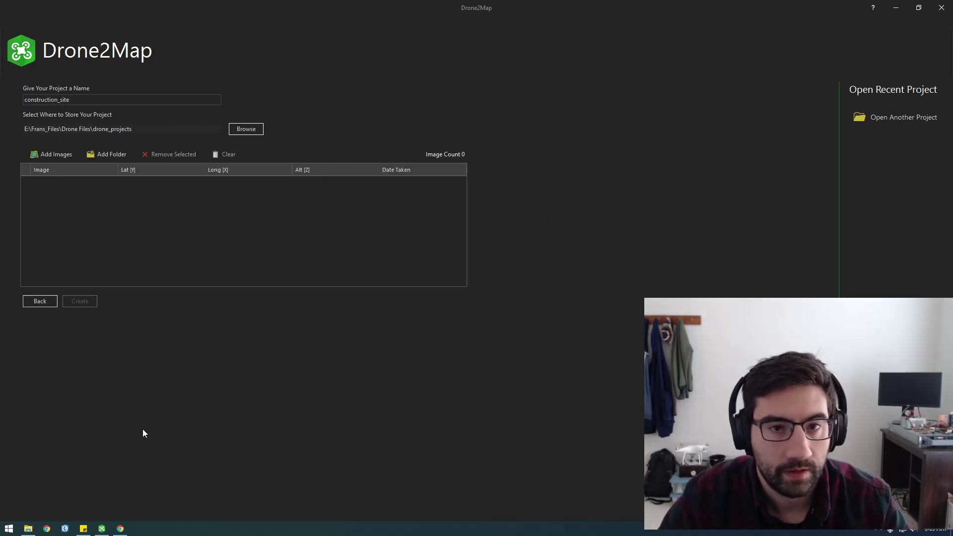
Rename the 20201125 folder in Drone Files to 20201122 and open it.
left_click(29, 529)
left_click(284, 111)
left_click(259, 79)
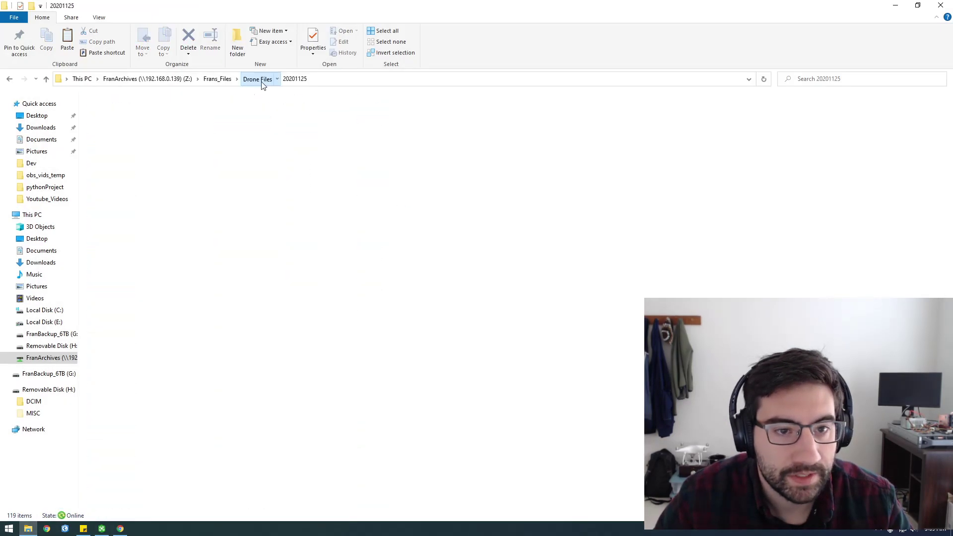
right_click(129, 195)
left_click(156, 369)
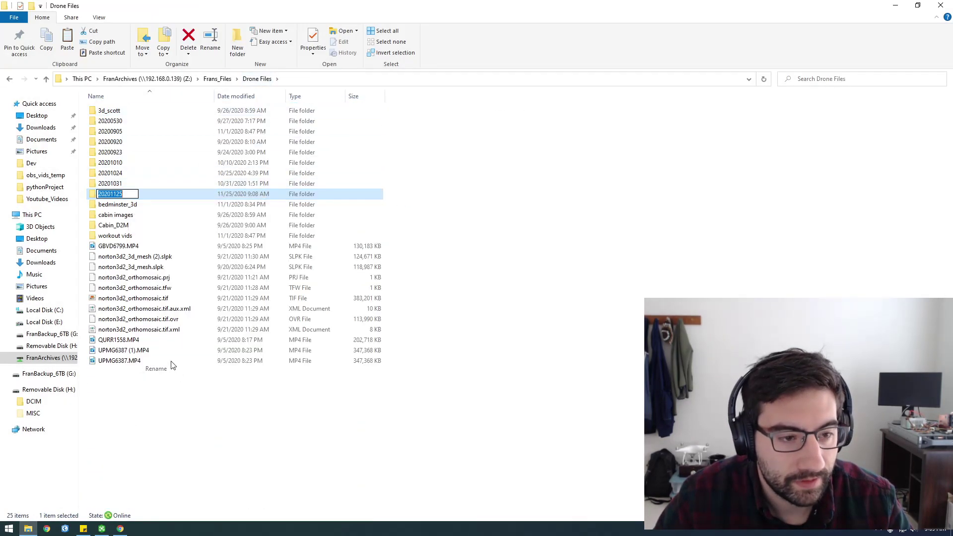
left_click(125, 194)
key("BackSpace")
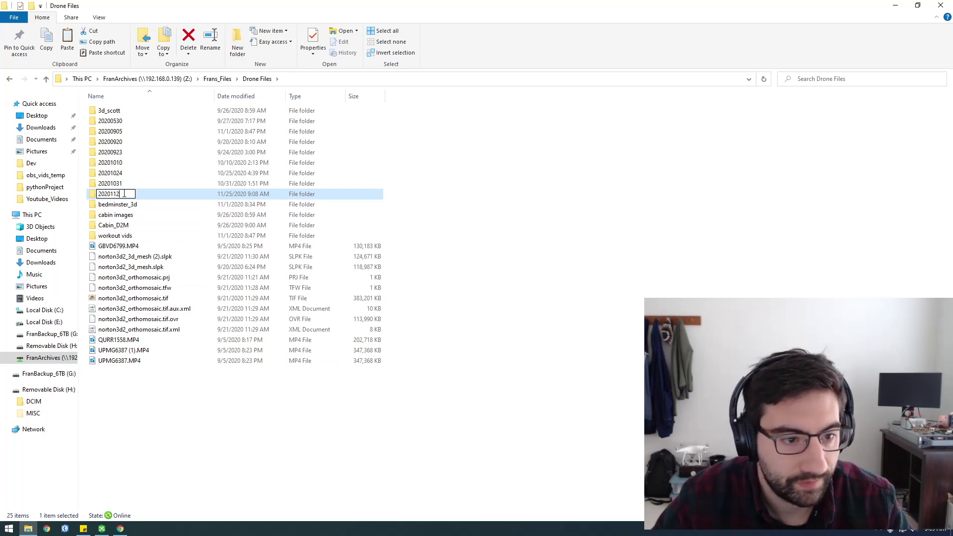
key("Return")
double_click(134, 194)
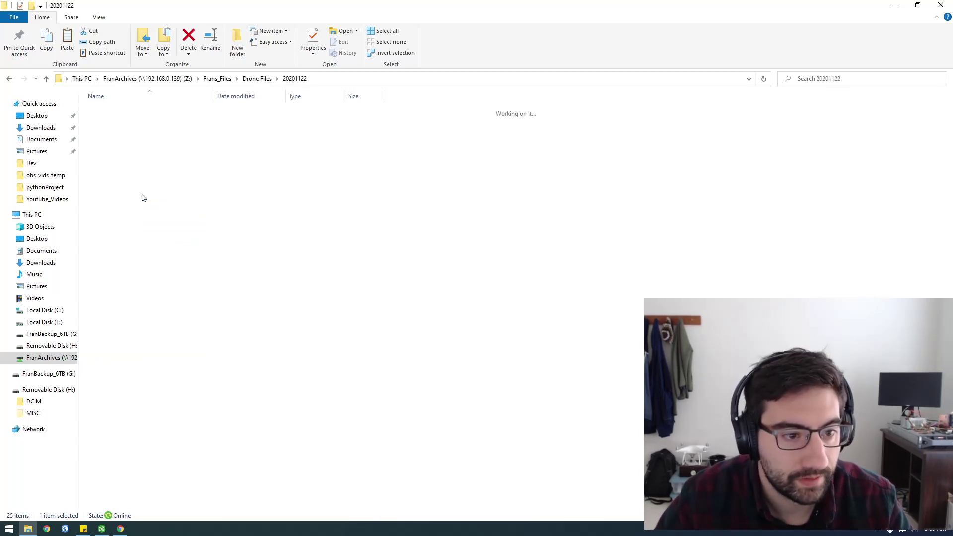
View DJI_0040.JPG, then permanently delete it from the folder.
double_click(223, 110)
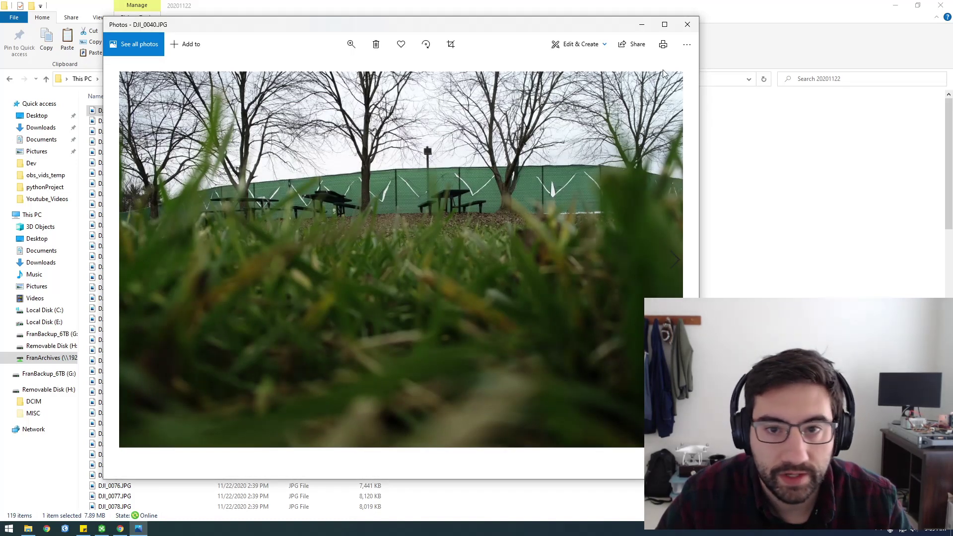
left_click(687, 24)
key("Delete")
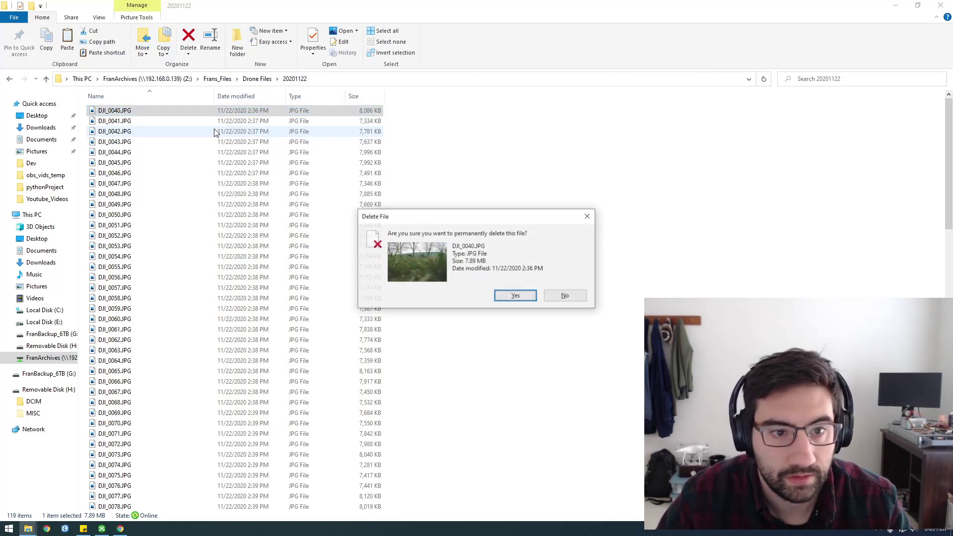
left_click(515, 296)
Step through the drone photos starting from DJI_0041.JPG in Photos.
double_click(248, 112)
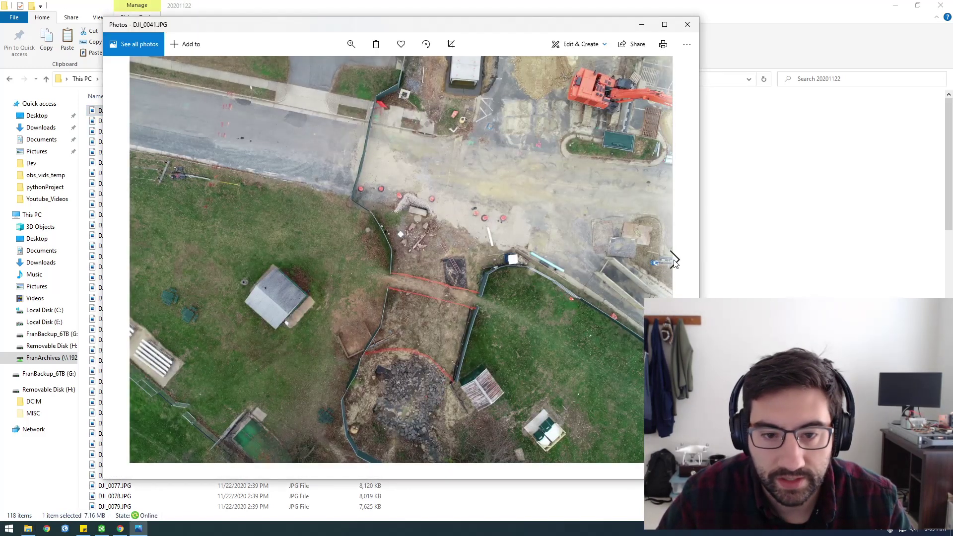
left_click(675, 260)
left_click(674, 259)
left_click(674, 259)
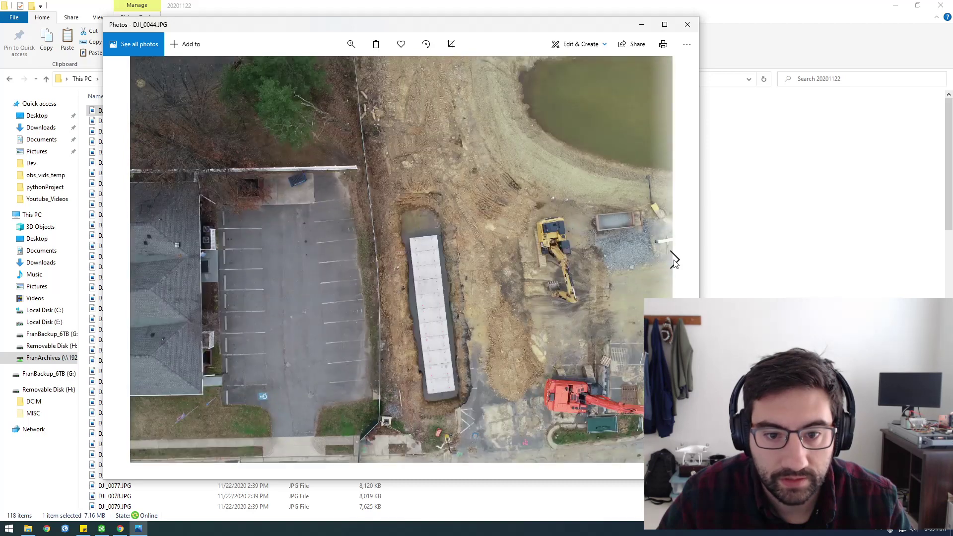
left_click(674, 260)
left_click(674, 259)
left_click(674, 260)
left_click(675, 260)
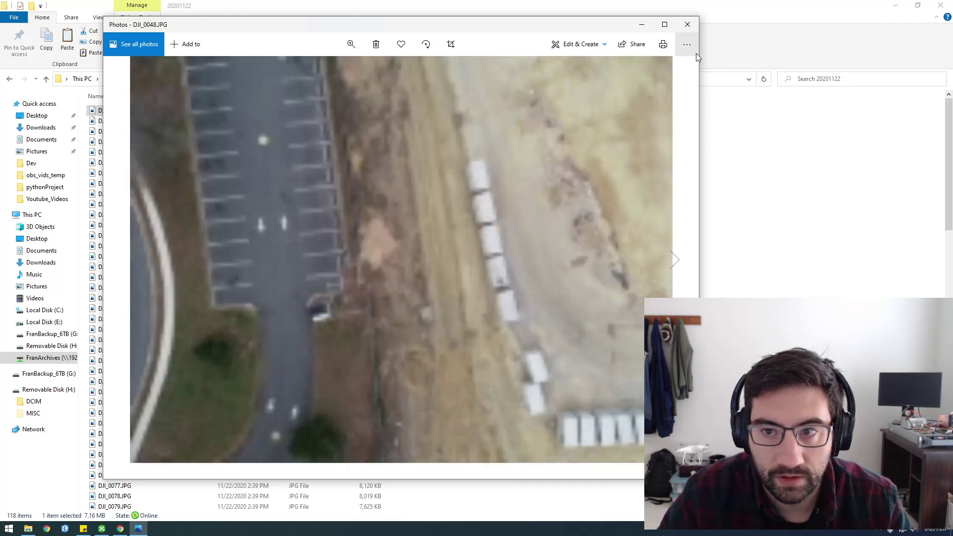
left_click(688, 25)
Preview the last photo DJI_0158.JPG, then bring Drone2Map back to the front.
scroll(401, 264, "down", 20)
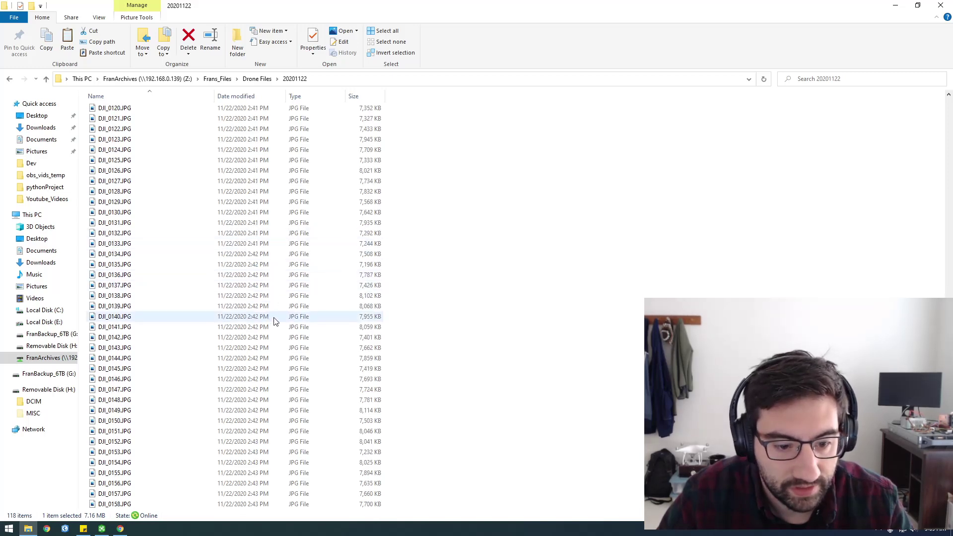
double_click(273, 505)
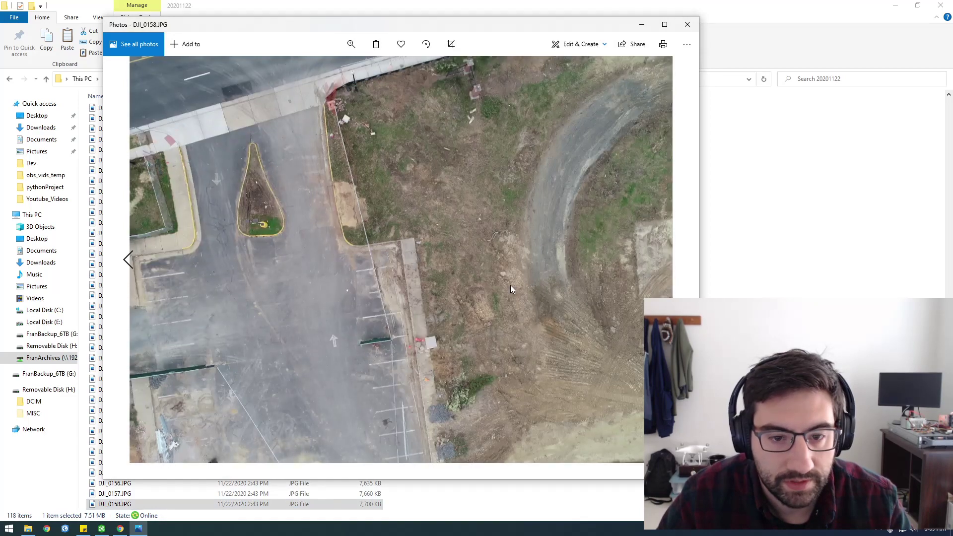
left_click(688, 25)
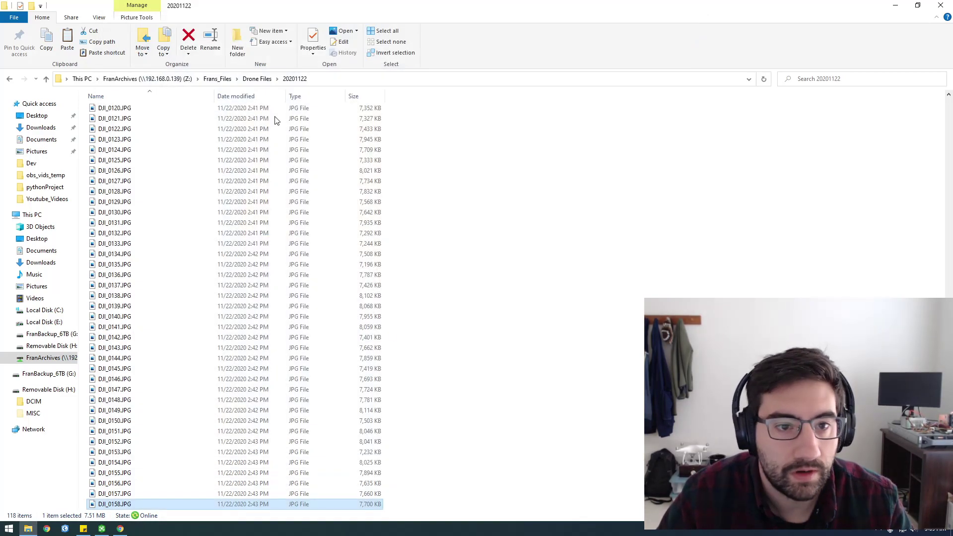
left_click(102, 531)
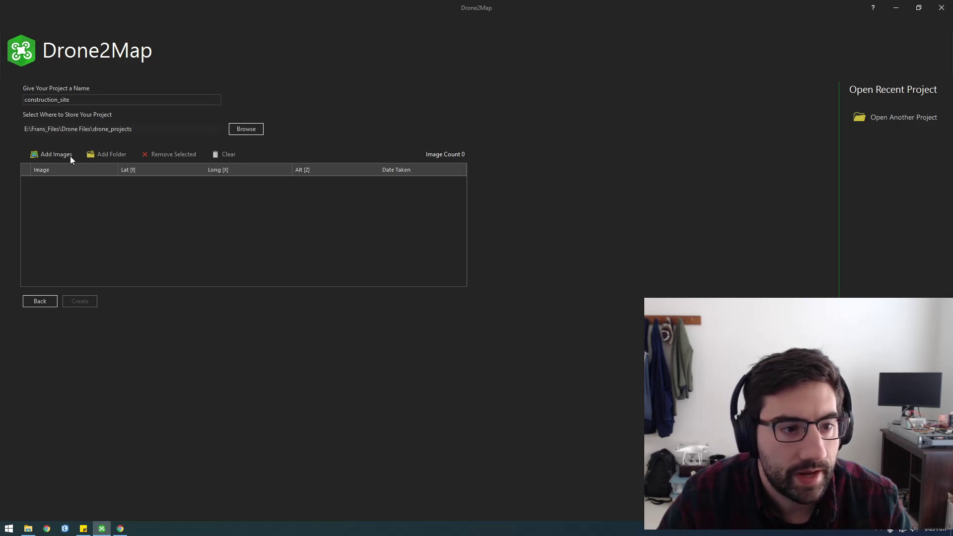
Browse the image picker to Z:\Frans_Files\Drone Files\20201122.
left_click(54, 155)
left_click(371, 347)
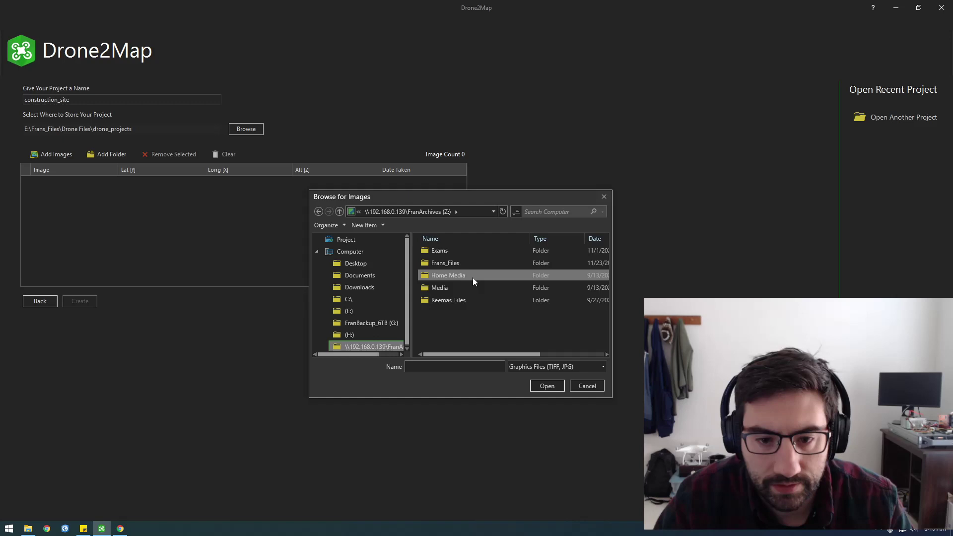
double_click(458, 267)
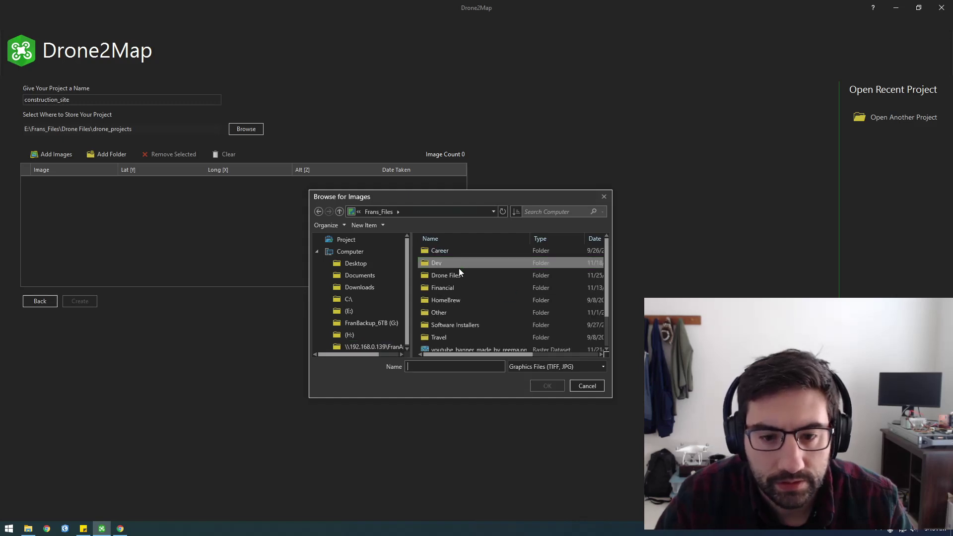
double_click(449, 277)
scroll(477, 323, "down", 1)
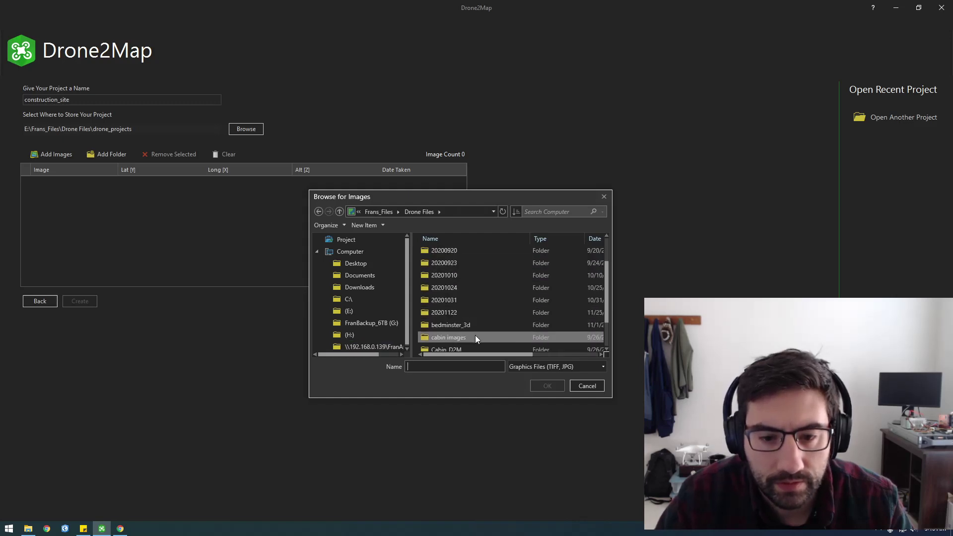
double_click(457, 312)
Select all 118 photos, add them, and create the construction_site project.
left_click(455, 267)
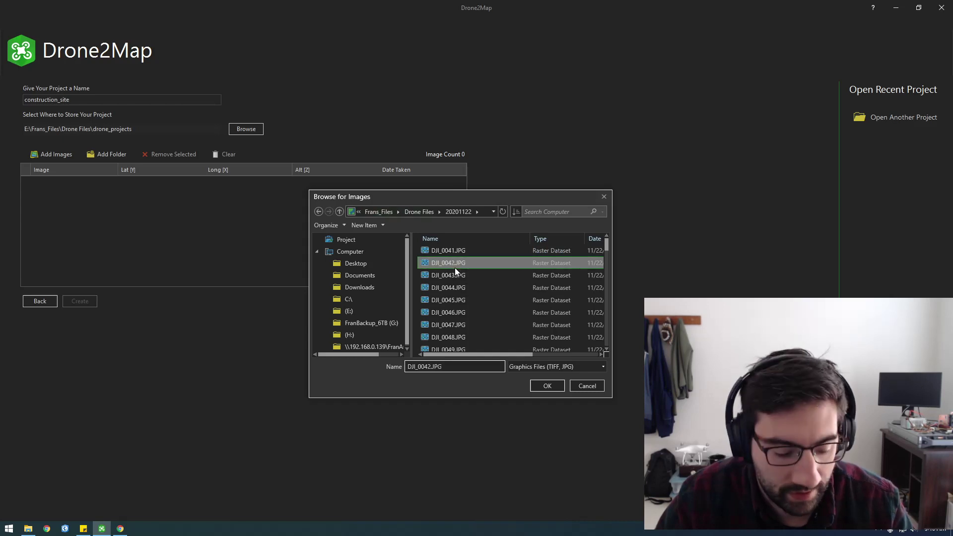
key("ctrl+a")
scroll(496, 307, "down", 15)
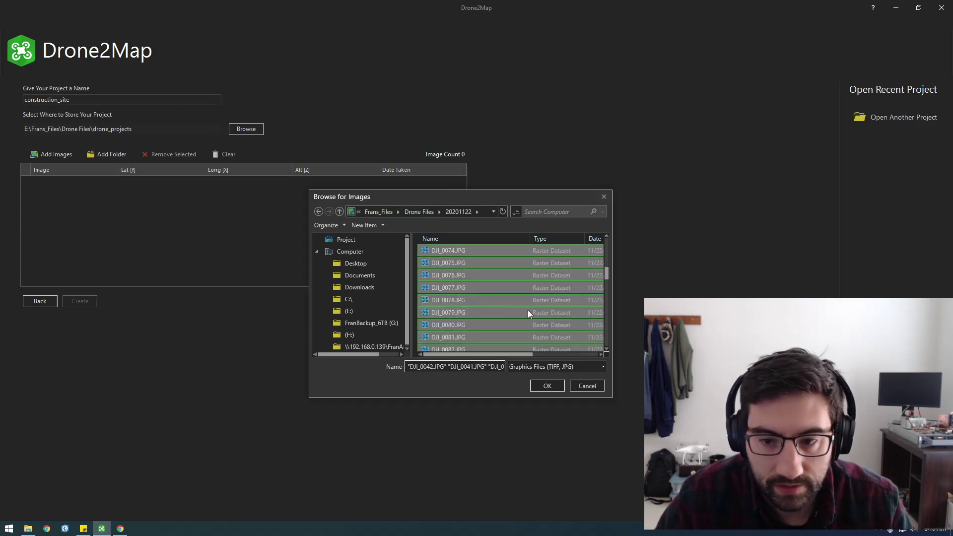
left_click_drag(607, 284, 609, 342)
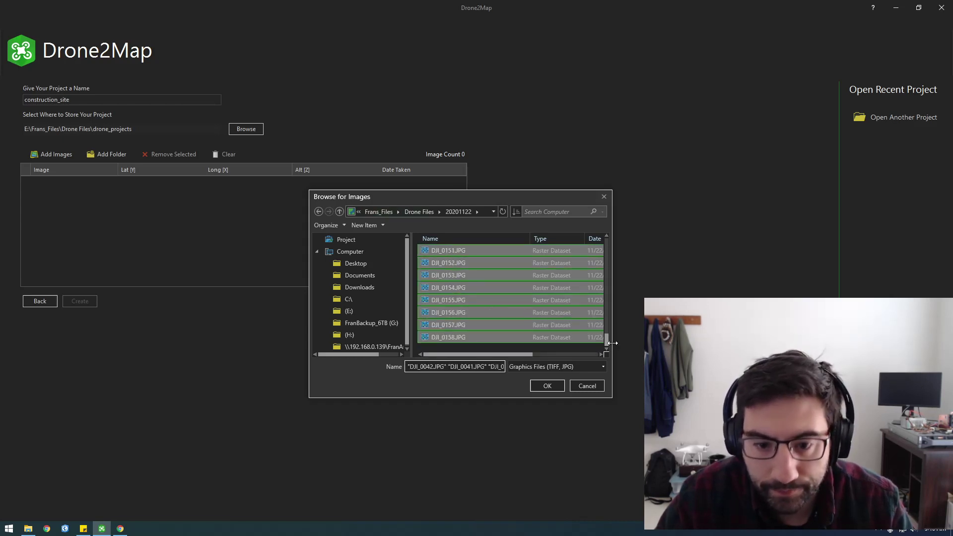
left_click(544, 386)
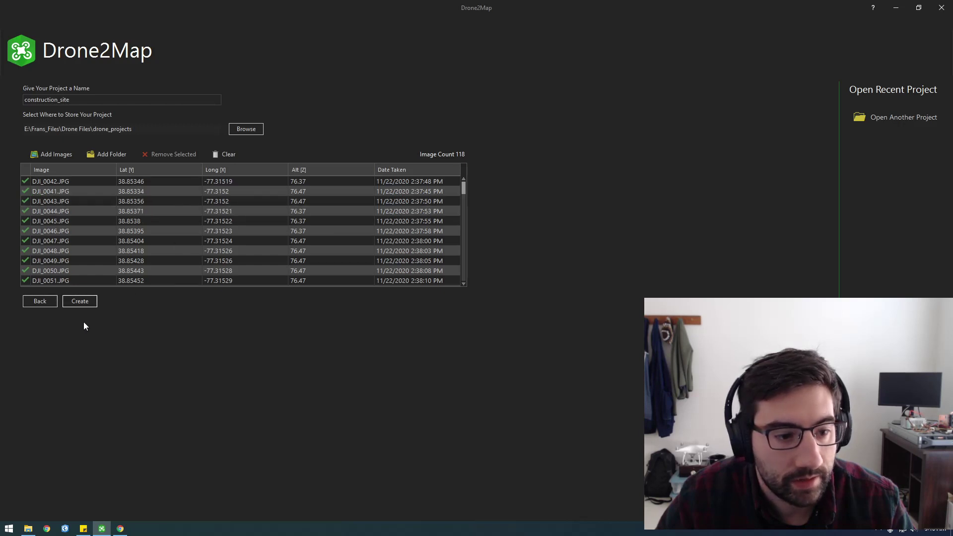
left_click(80, 302)
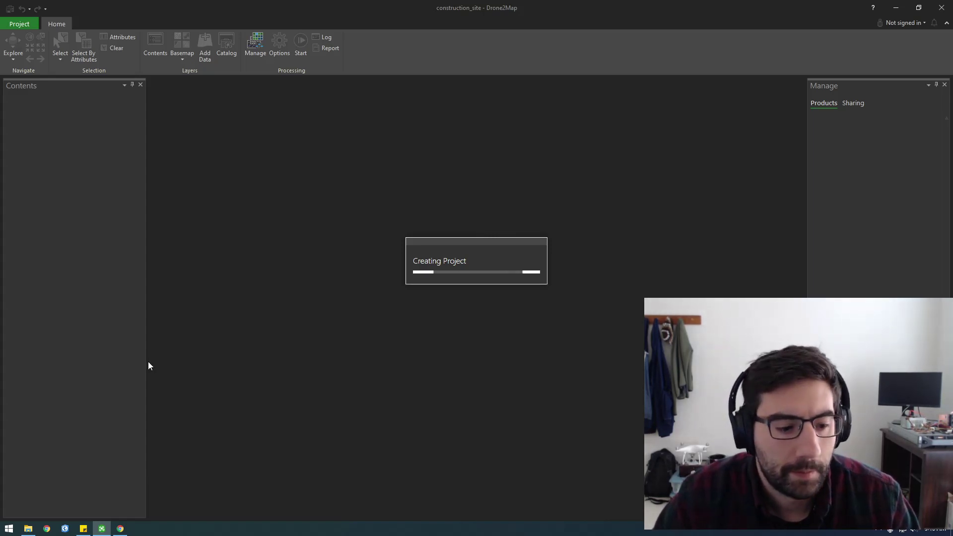
Briefly bring up File Explorer and hide it while the project finishes creating.
left_click(28, 529)
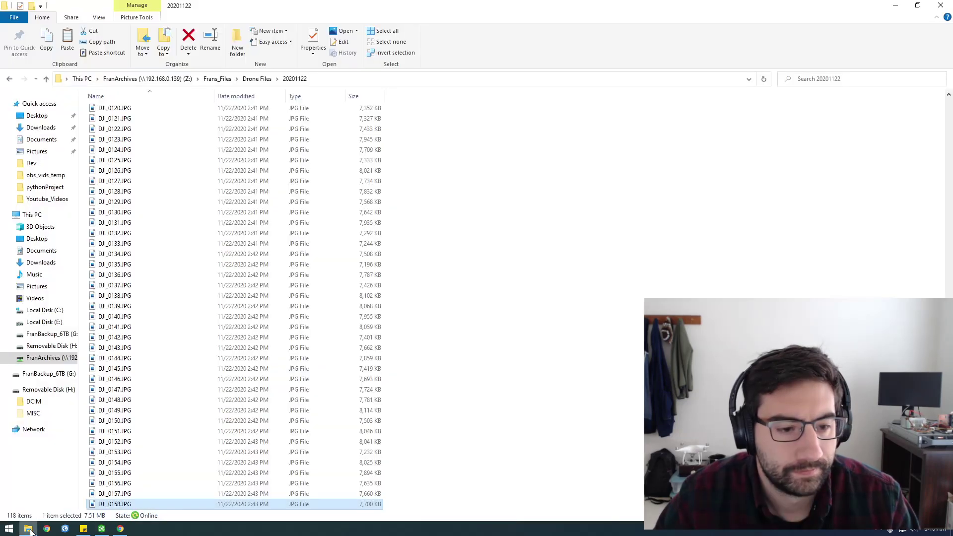
left_click(29, 530)
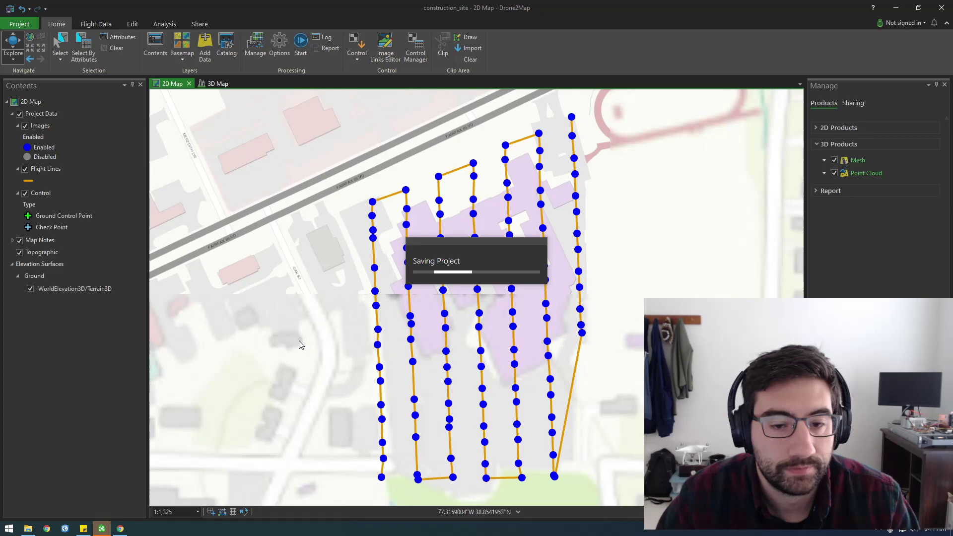
left_click(381, 478)
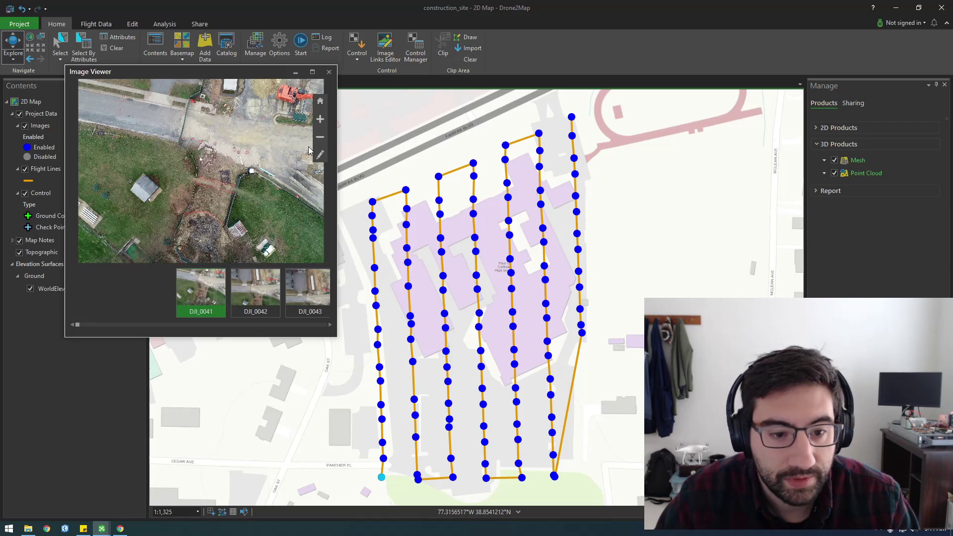
left_click(252, 290)
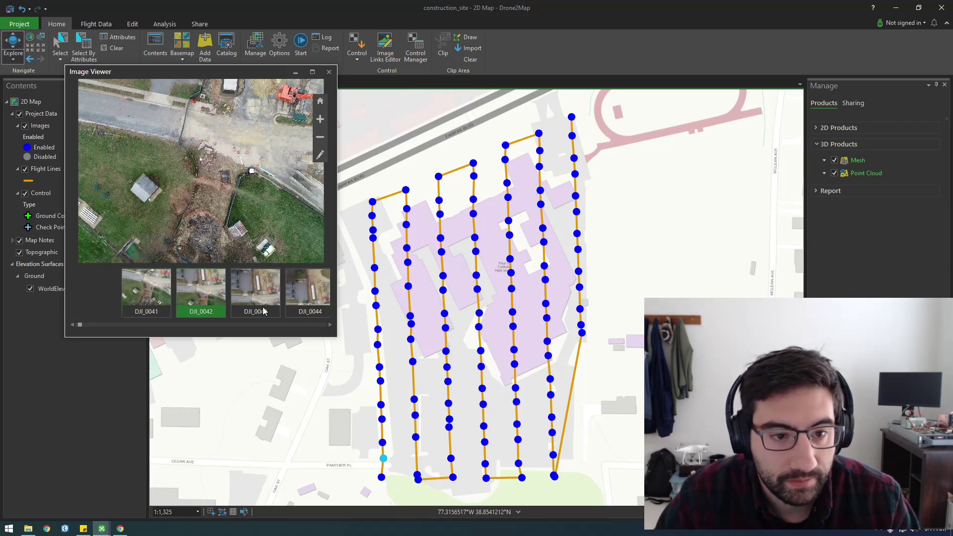
left_click(255, 293)
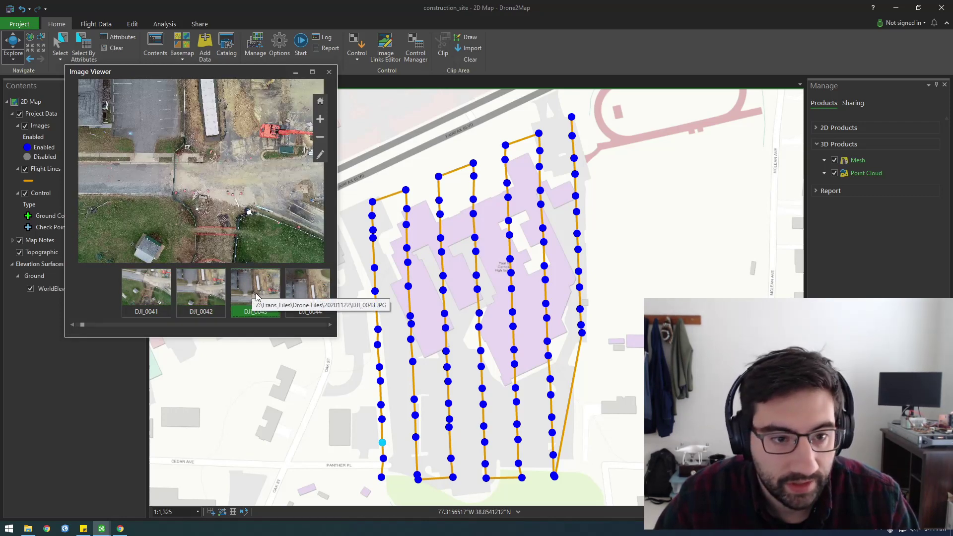
left_click(256, 293)
left_click(256, 292)
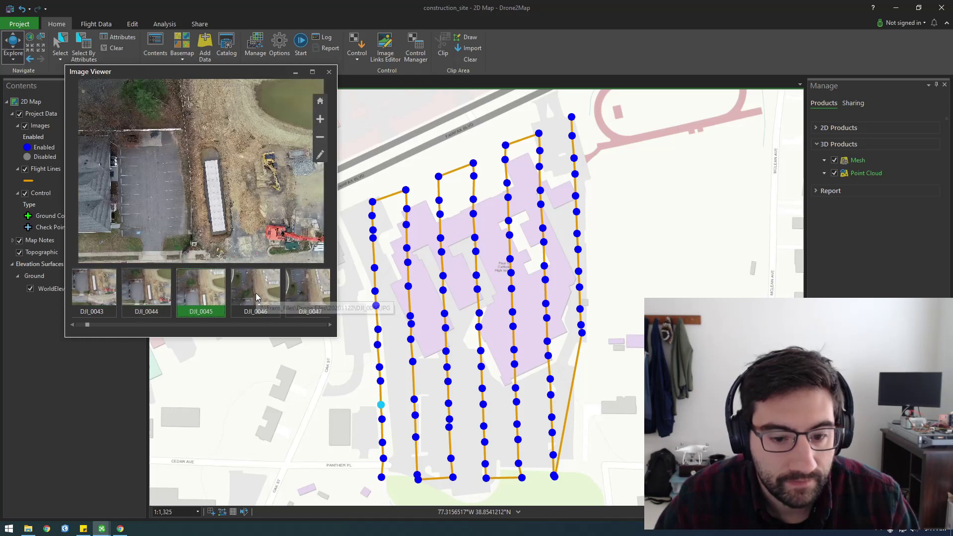
left_click(255, 293)
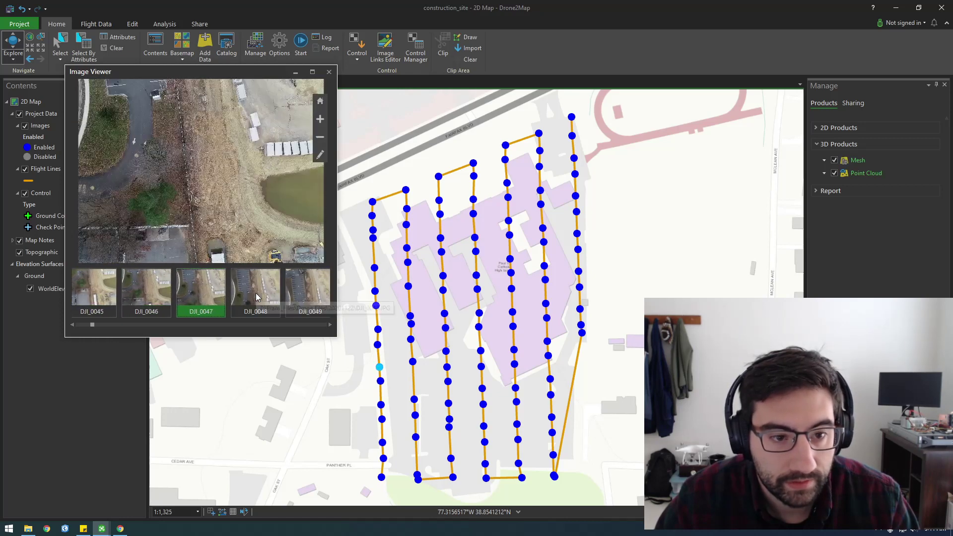
left_click(255, 293)
left_click(255, 293)
left_click(255, 293)
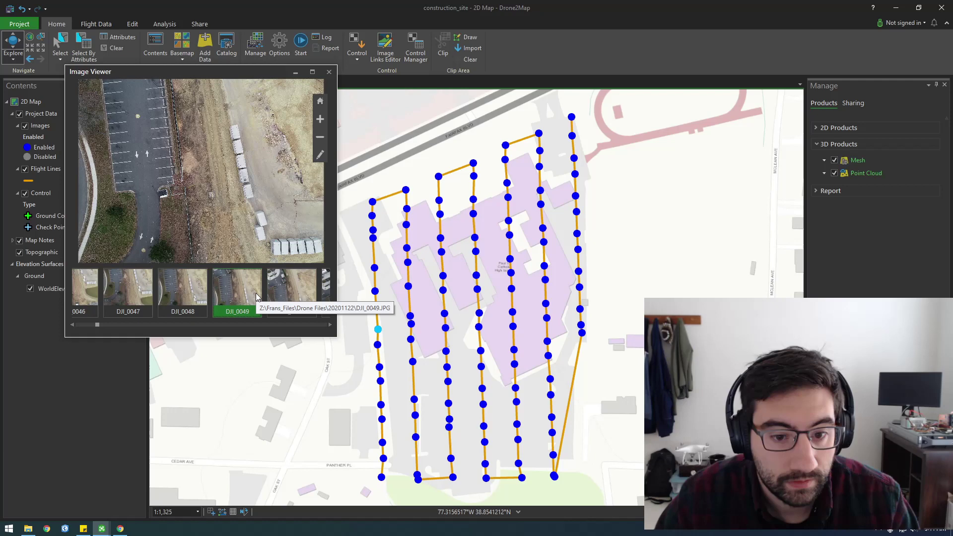
left_click(255, 293)
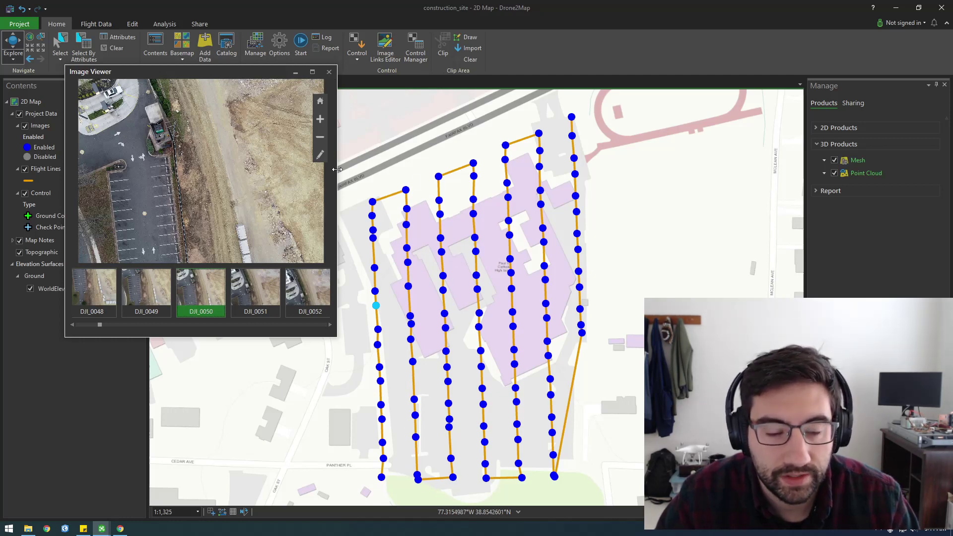
left_click(247, 292)
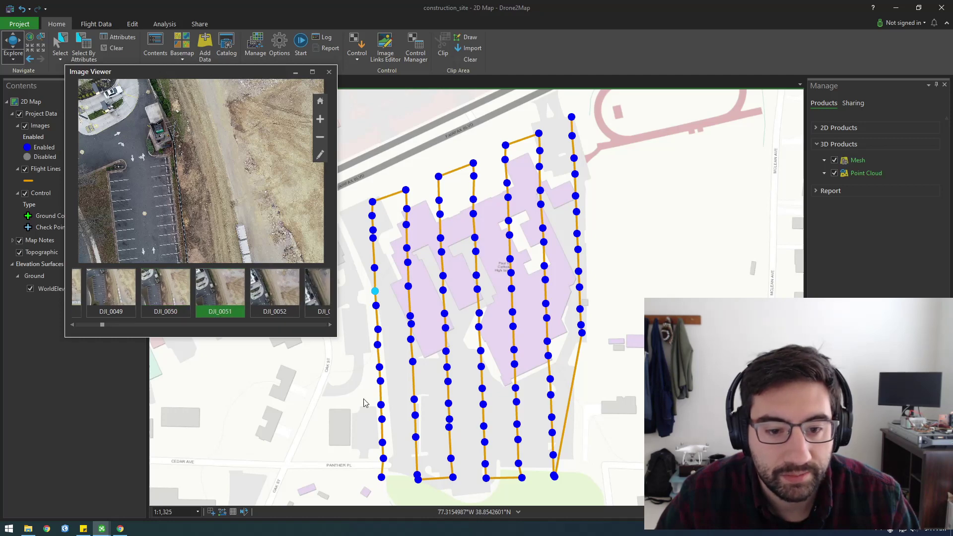
key("Right")
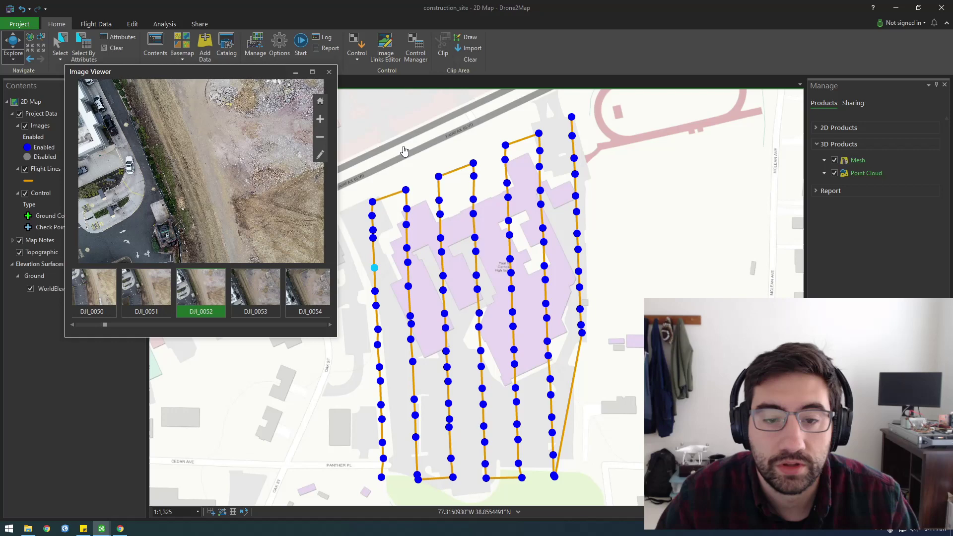
left_click(328, 71)
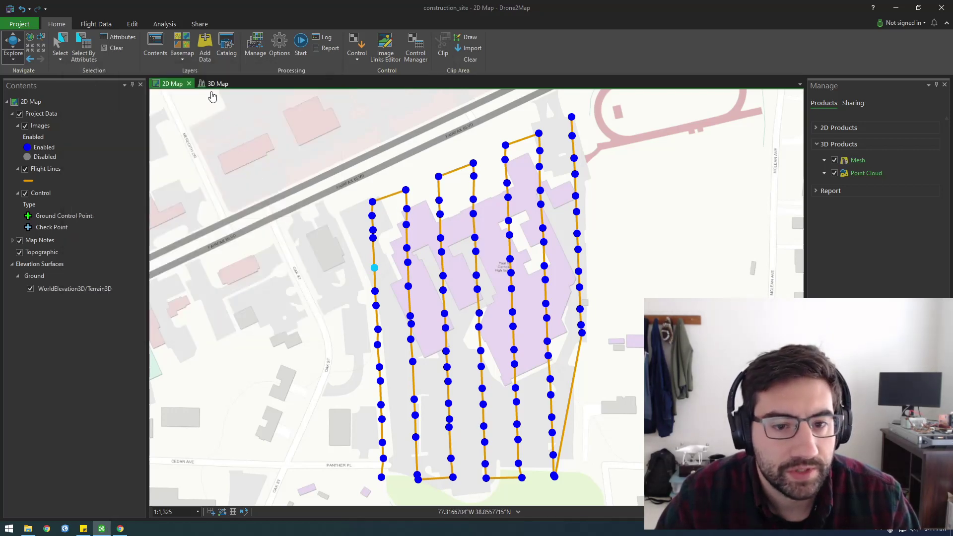
left_click(278, 49)
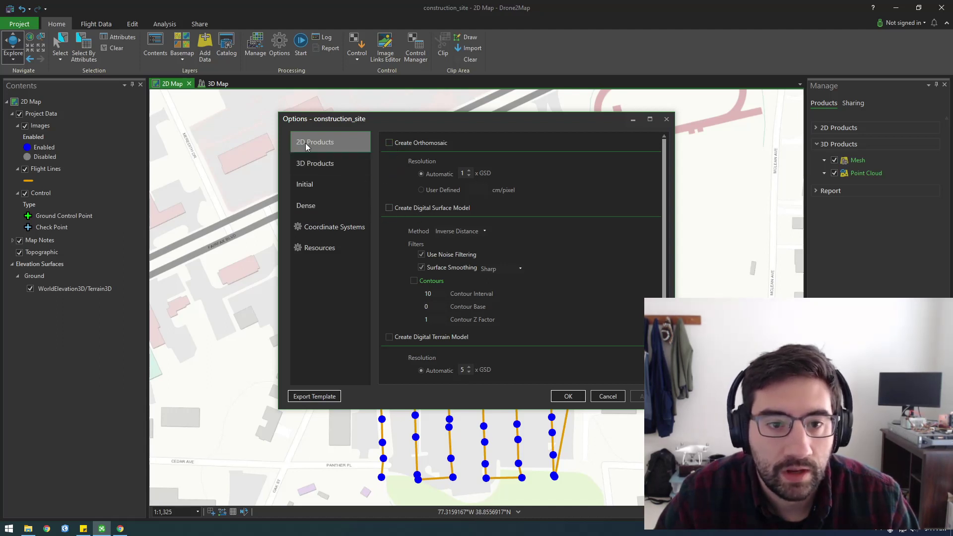
left_click(390, 143)
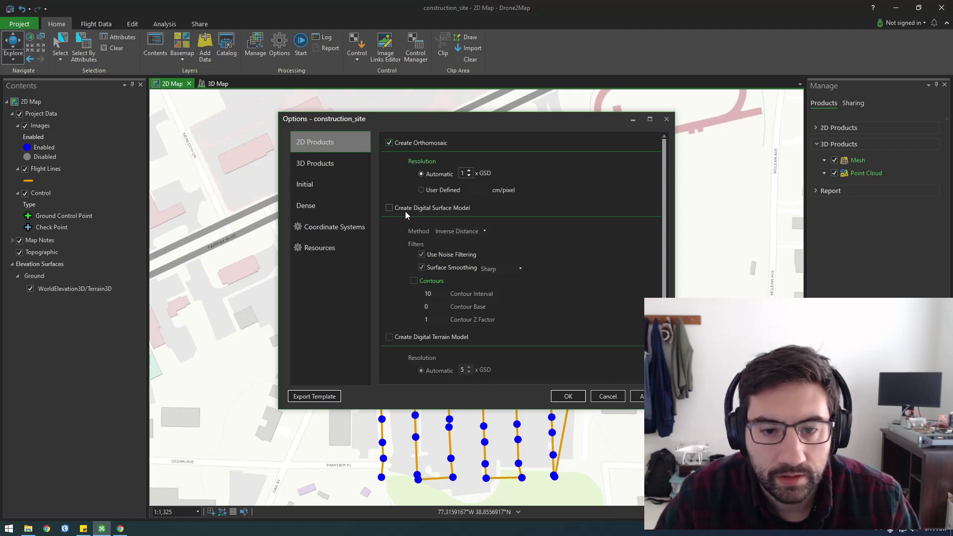
left_click(390, 208)
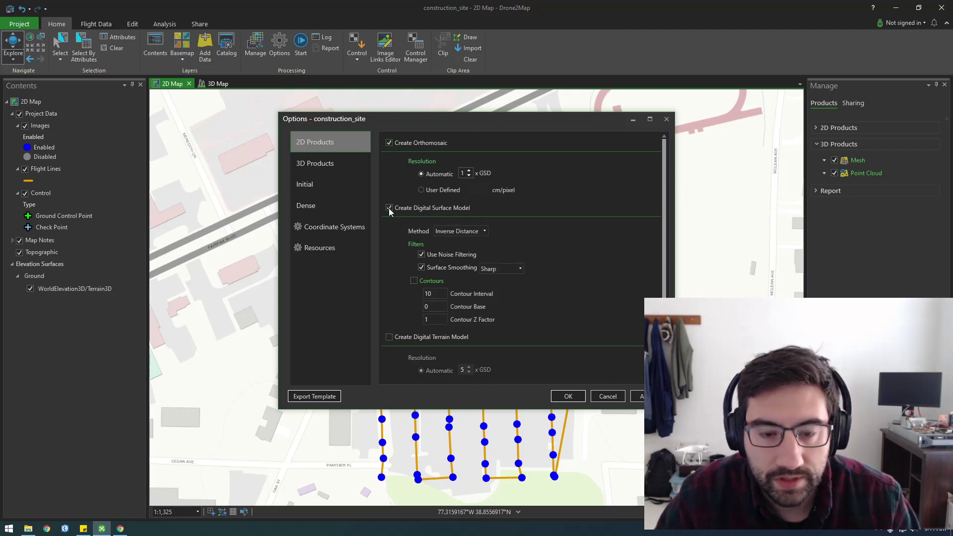
scroll(395, 303, "down", 3)
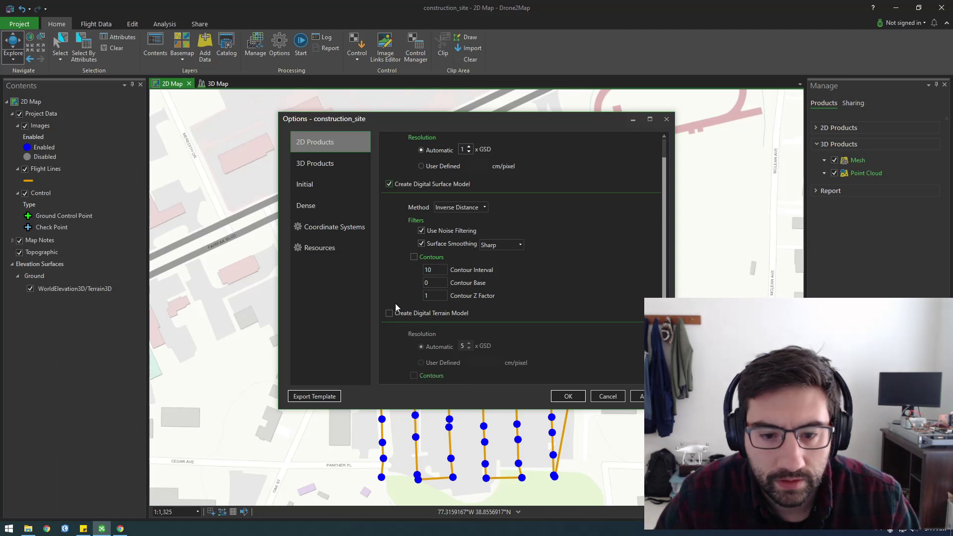
scroll(396, 305, "up", 1)
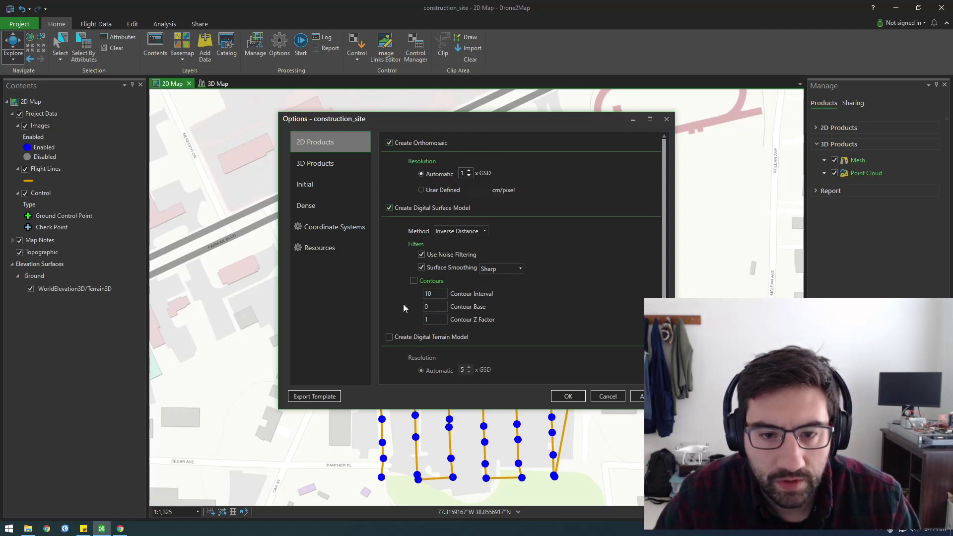
left_click(328, 168)
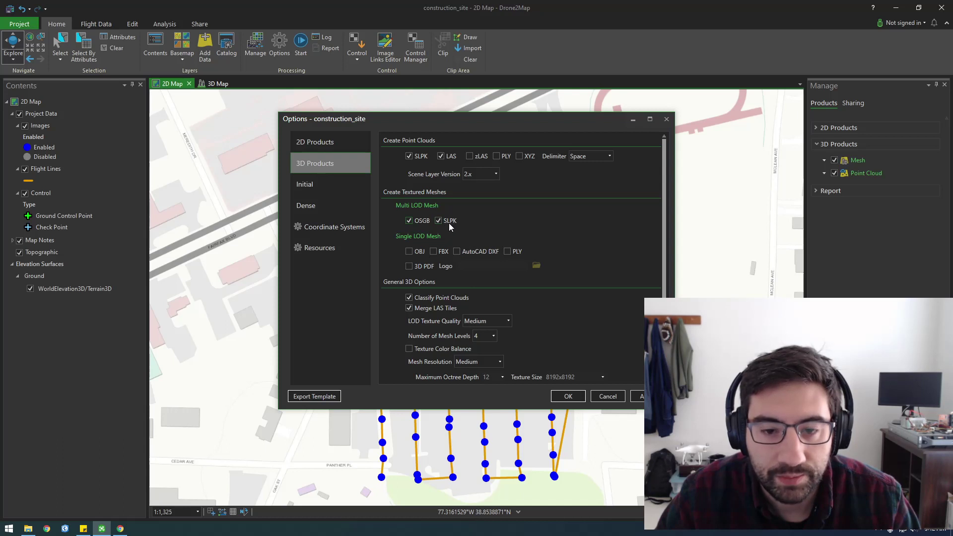
scroll(459, 241, "down", 2)
scroll(475, 246, "up", 1)
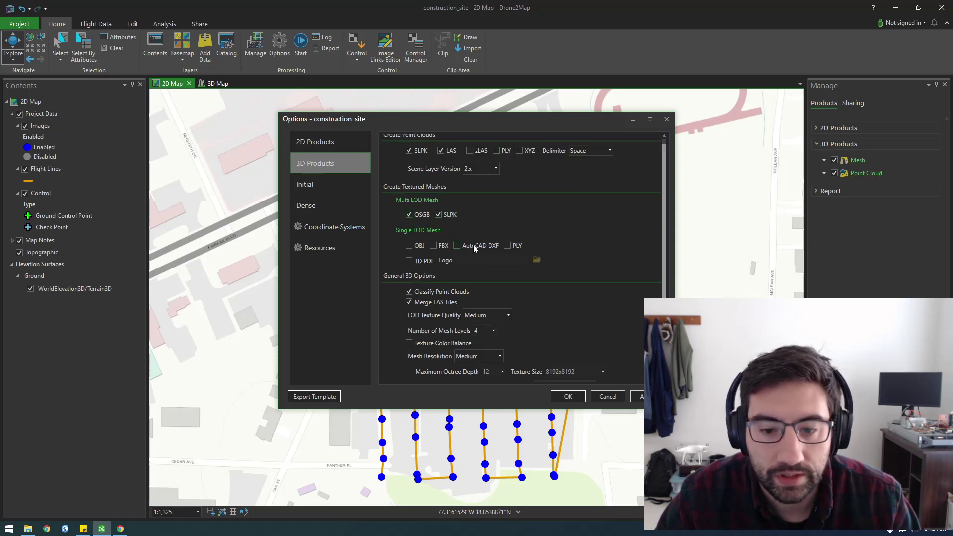
left_click(314, 189)
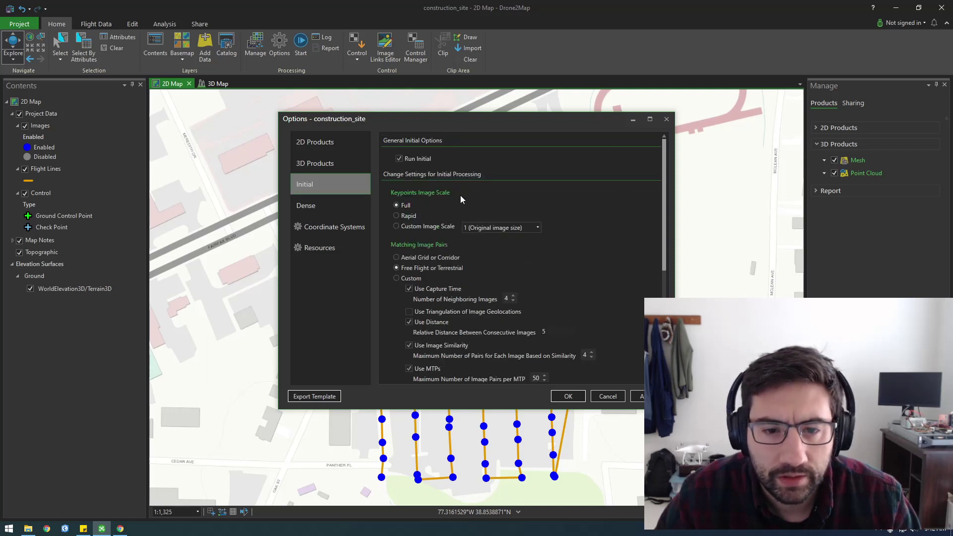
left_click(320, 208)
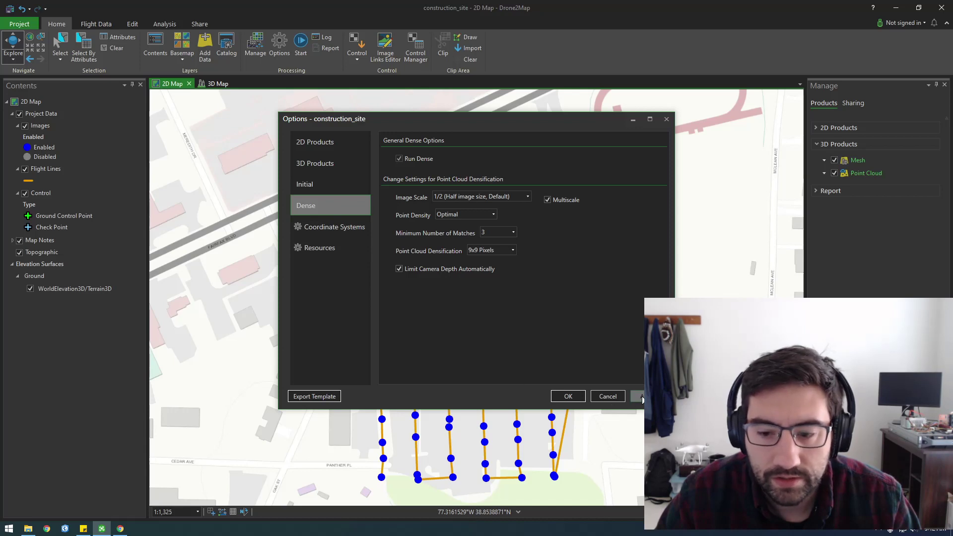
left_click(320, 149)
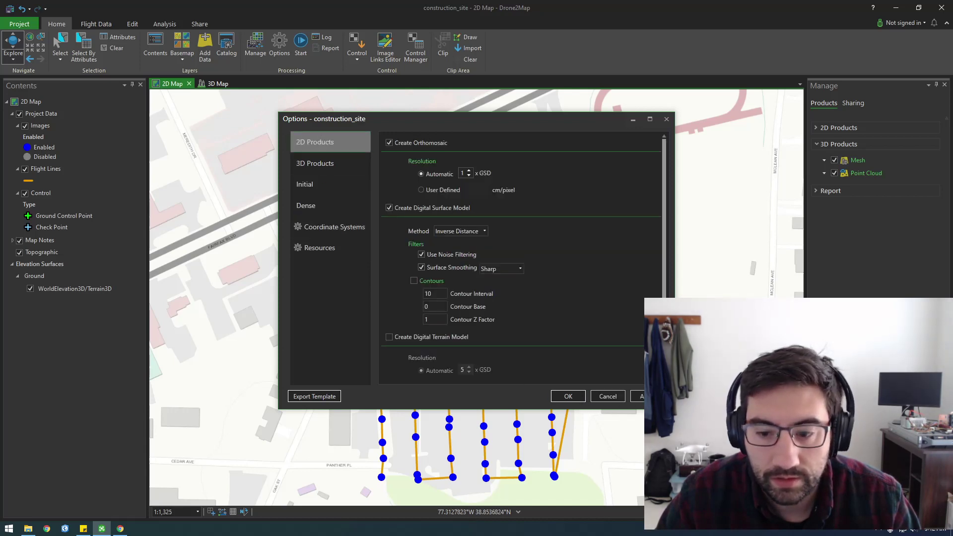
Accept the processing options and start processing the construction_site drone photos.
left_click(569, 396)
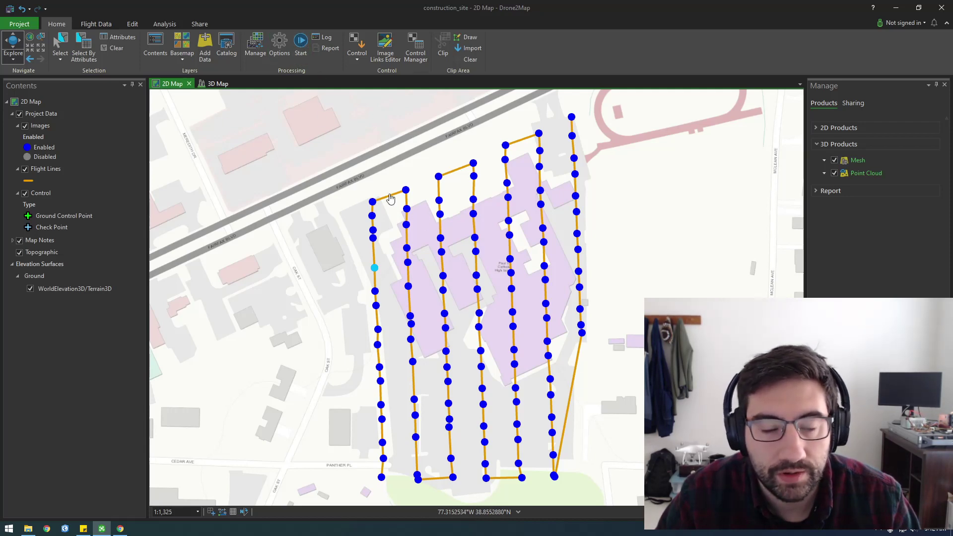
left_click(301, 43)
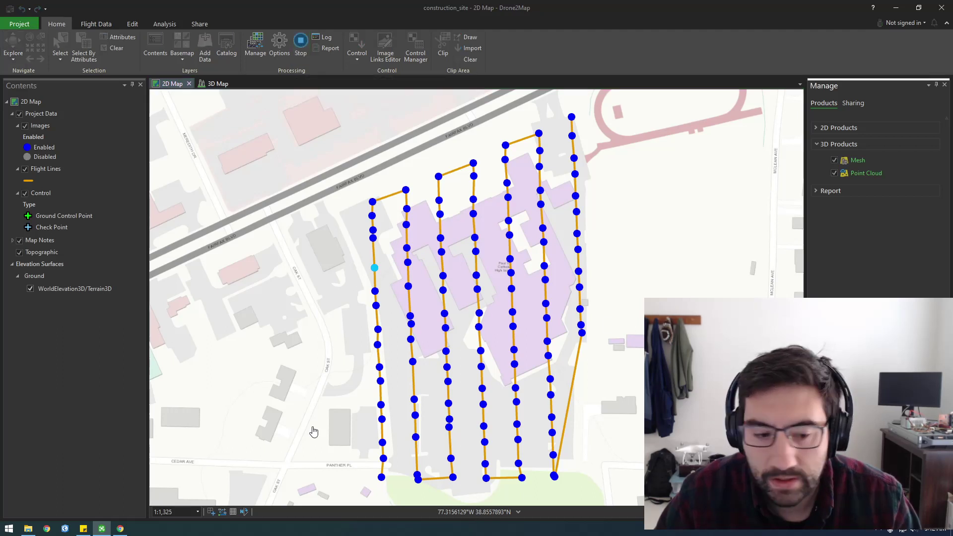
mouse_move(27, 529)
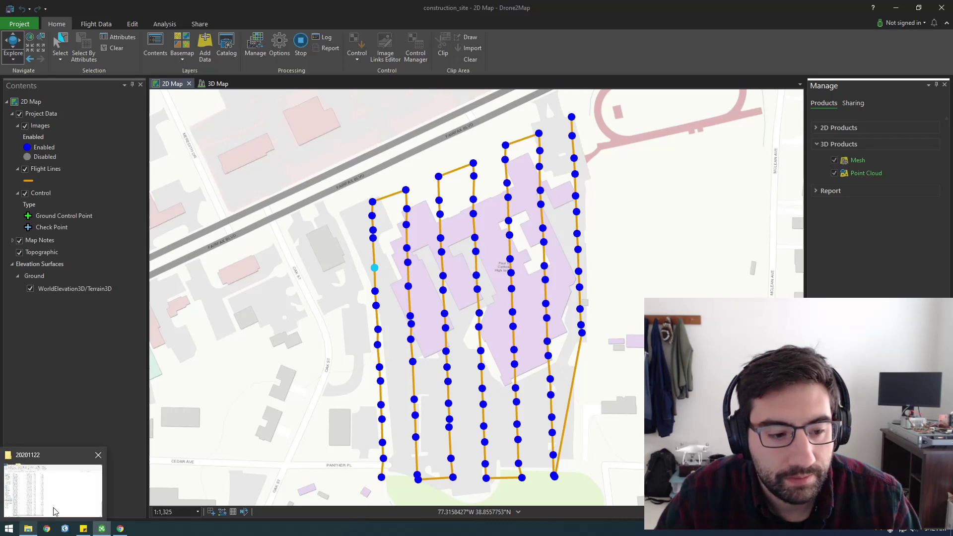
left_click(55, 484)
left_click_drag(362, 7, 708, 53)
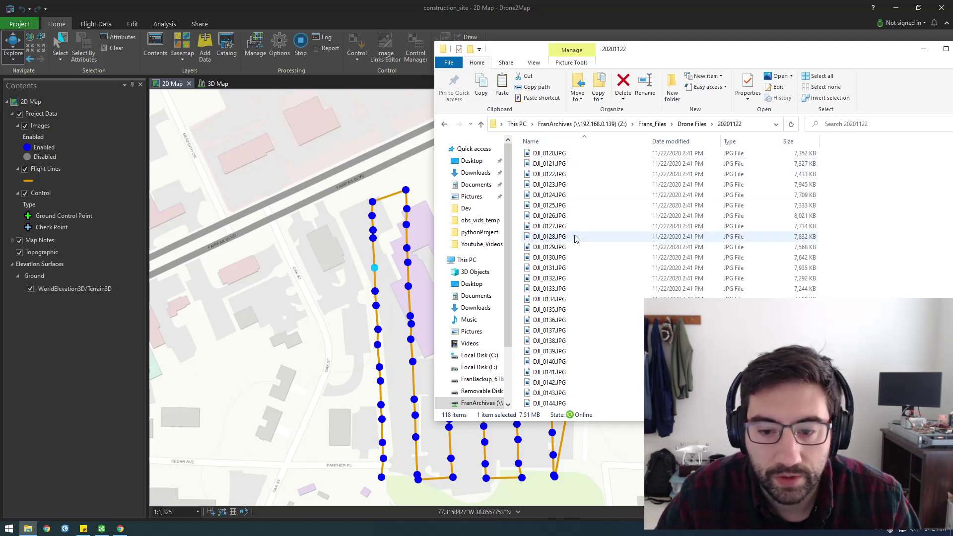
scroll(595, 380, "down", 5)
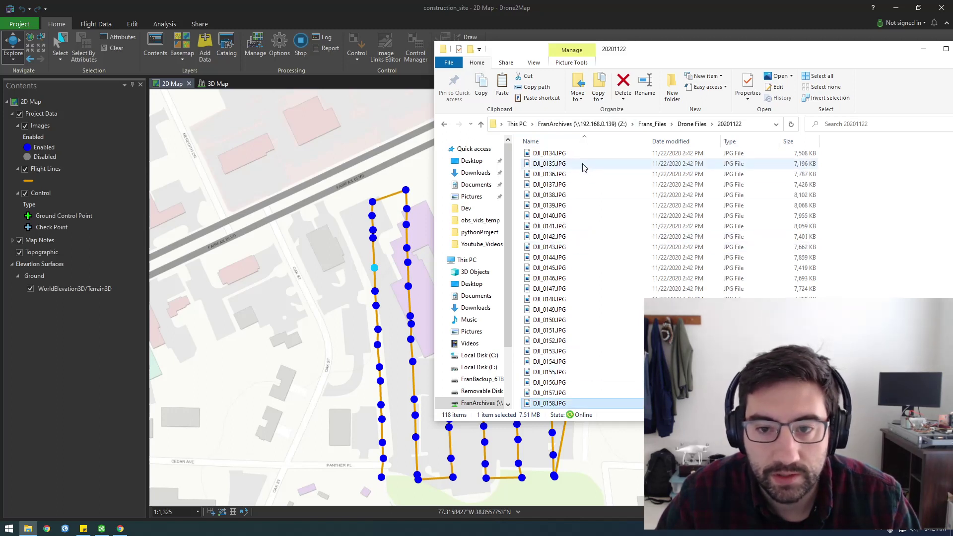
left_click_drag(688, 55, 631, 53)
left_click(518, 174)
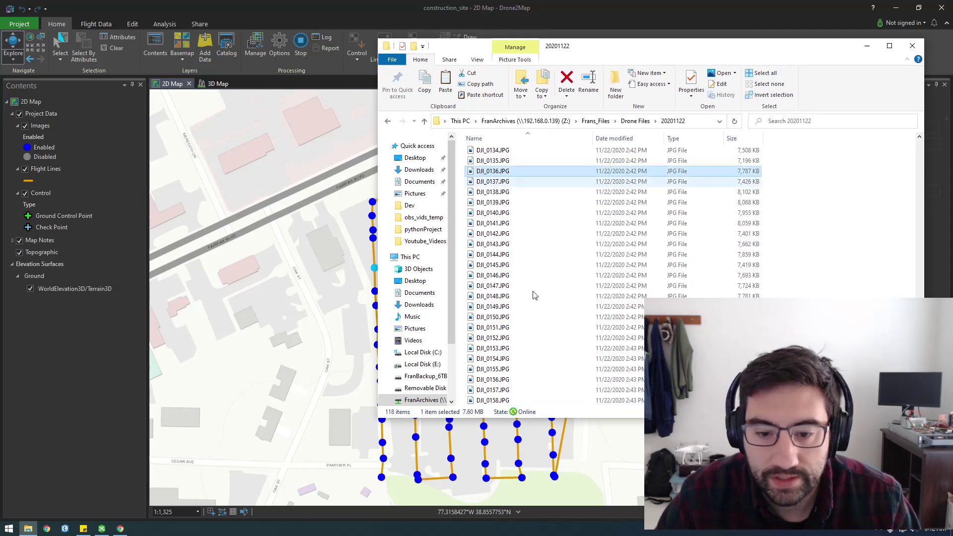
scroll(563, 317, "up", 4)
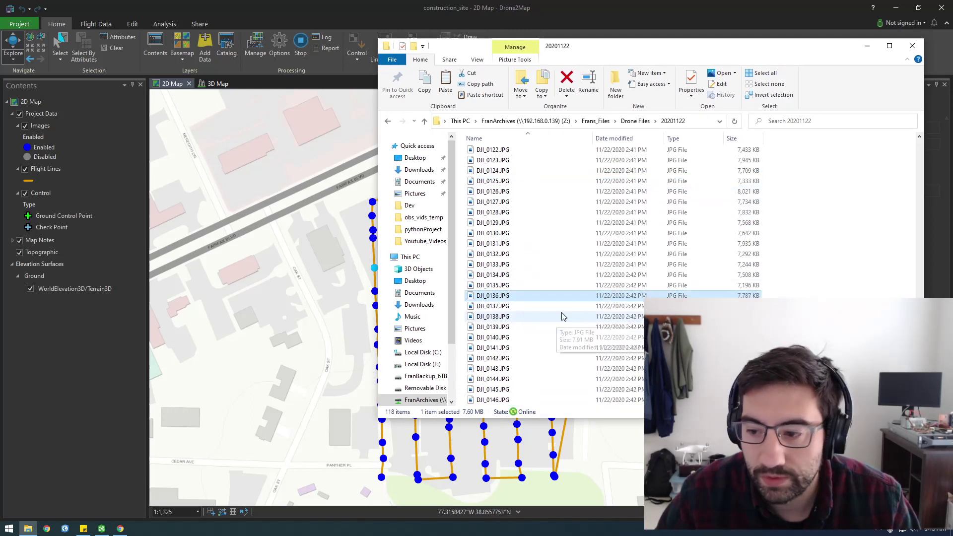
left_click_drag(919, 308, 916, 166)
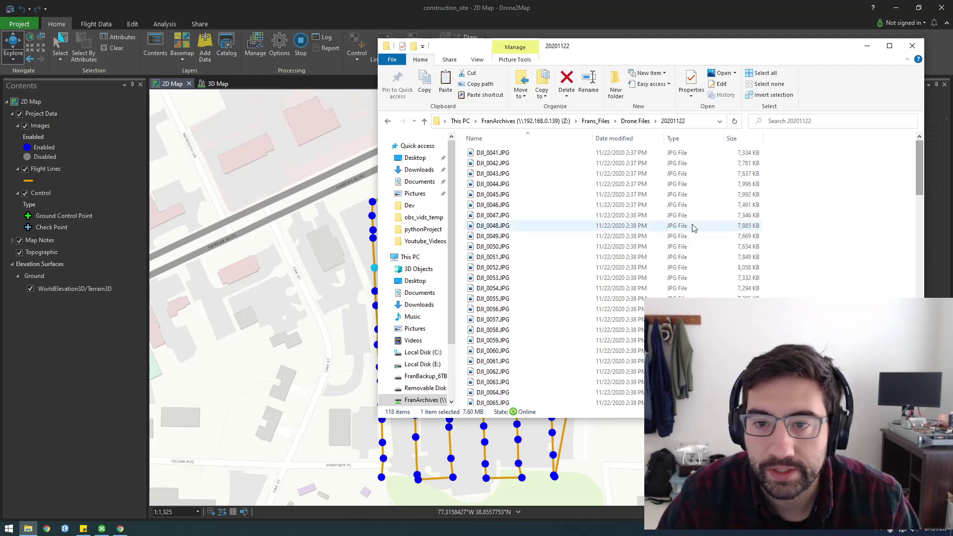
left_click(866, 48)
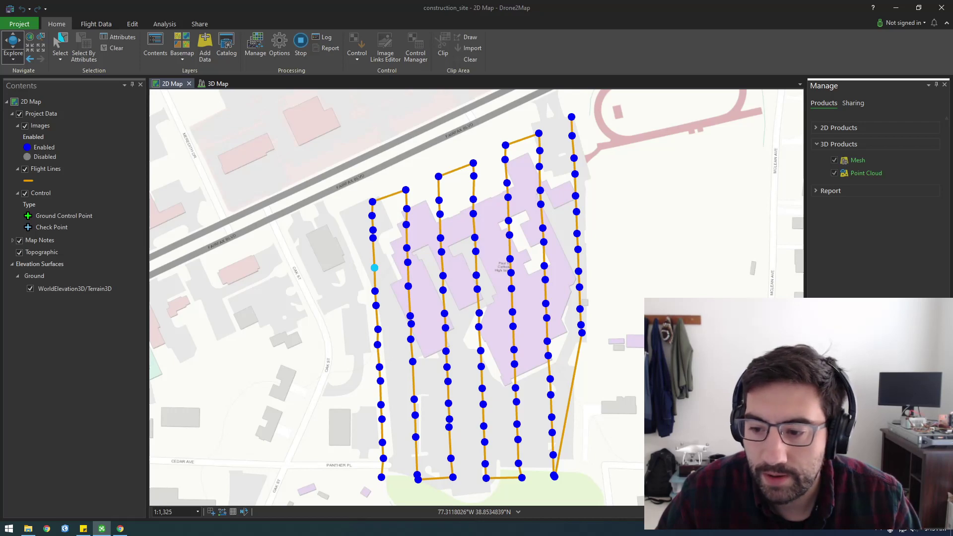
Widen the Manage pane, abandon a 'tas' Start search, and open Task Manager with Ctrl+Shift+Esc.
left_click_drag(806, 189, 795, 188)
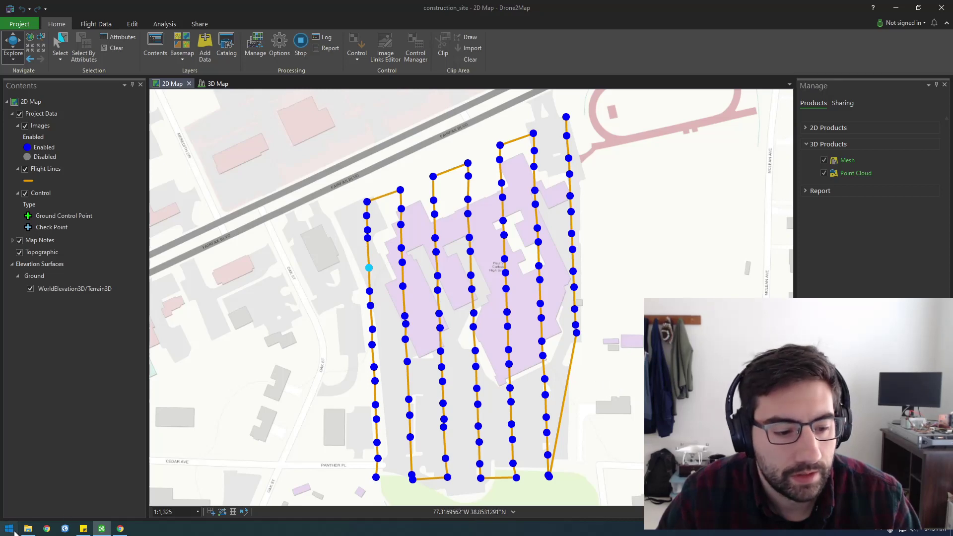
left_click(9, 528)
type("tas")
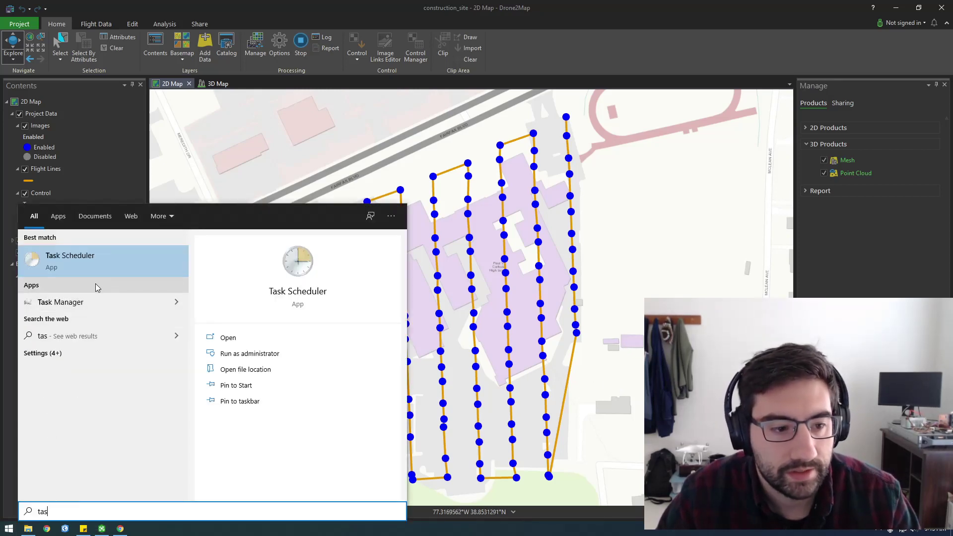
key("Escape")
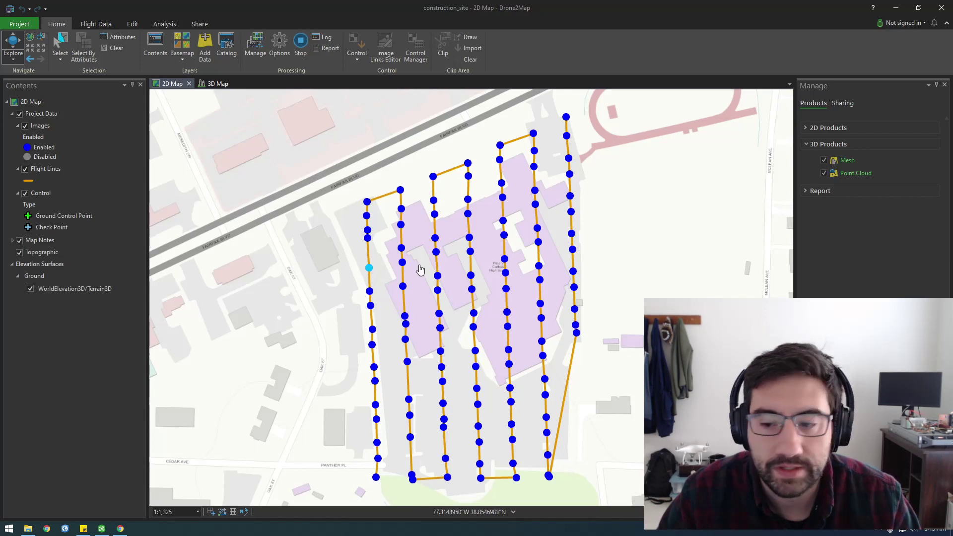
key("ctrl+shift+Escape")
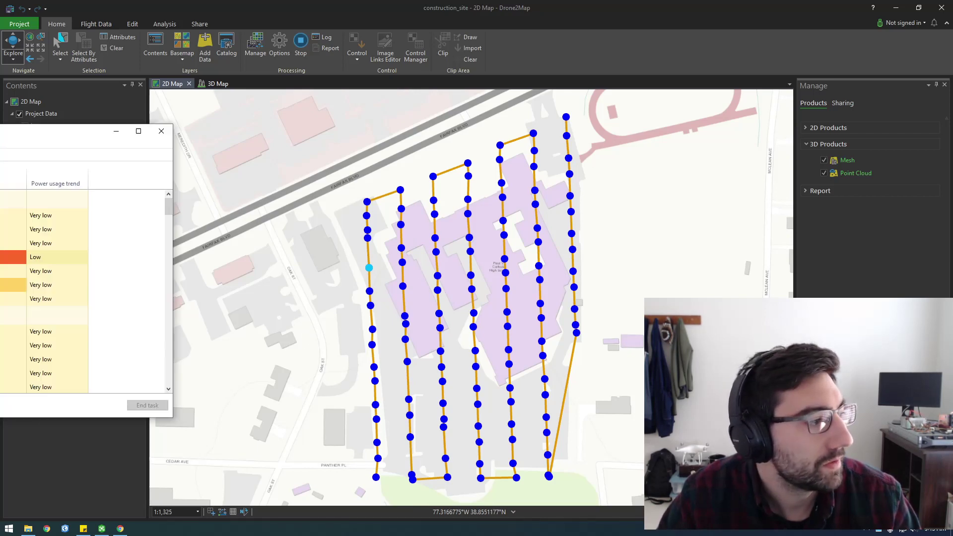
Move Task Manager over the map and browse its Performance, Details and App history tabs.
left_click_drag(464, 104, 510, 94)
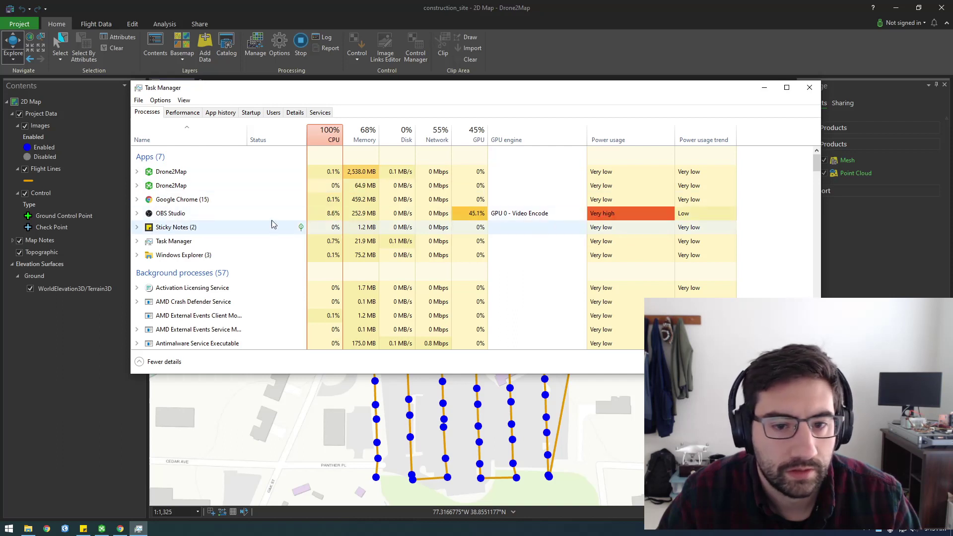
left_click(360, 176)
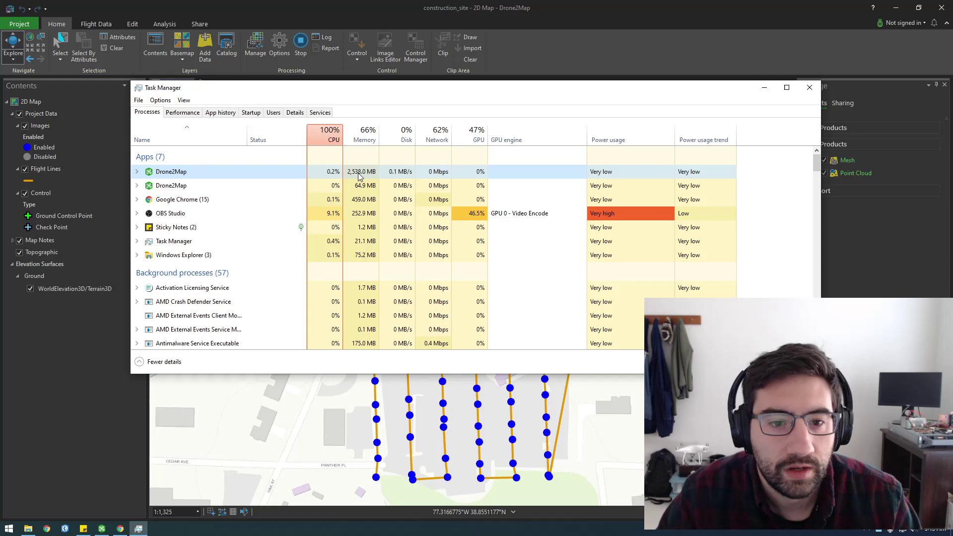
left_click(294, 112)
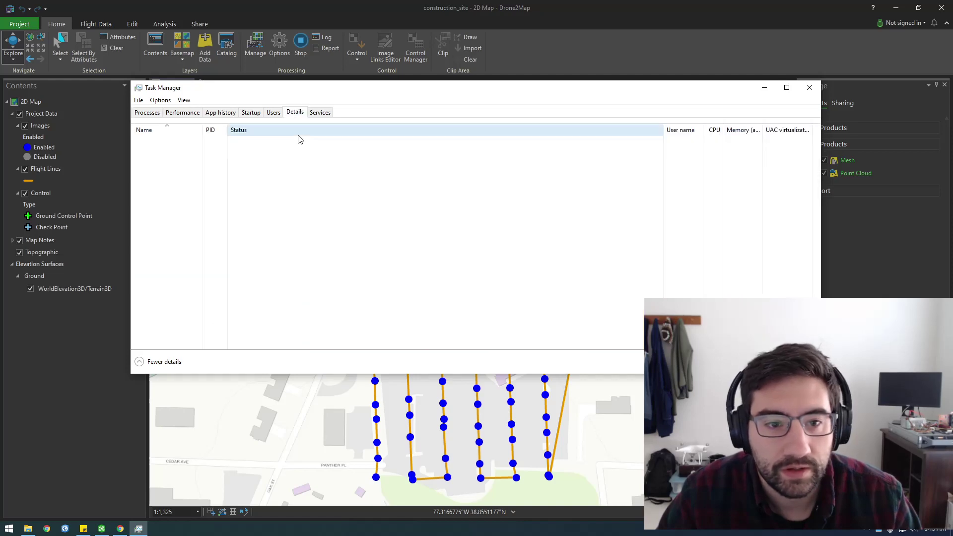
left_click(183, 113)
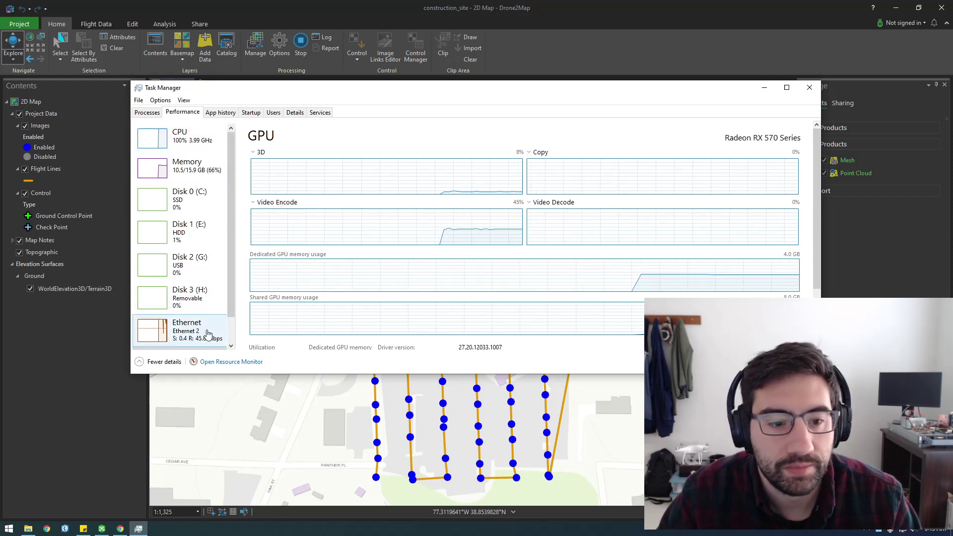
left_click(294, 114)
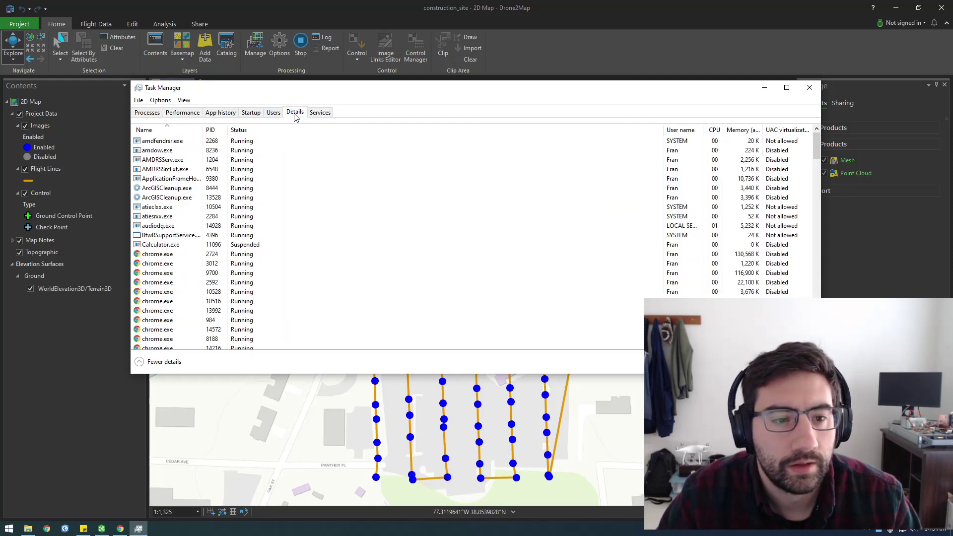
left_click(214, 114)
left_click(183, 113)
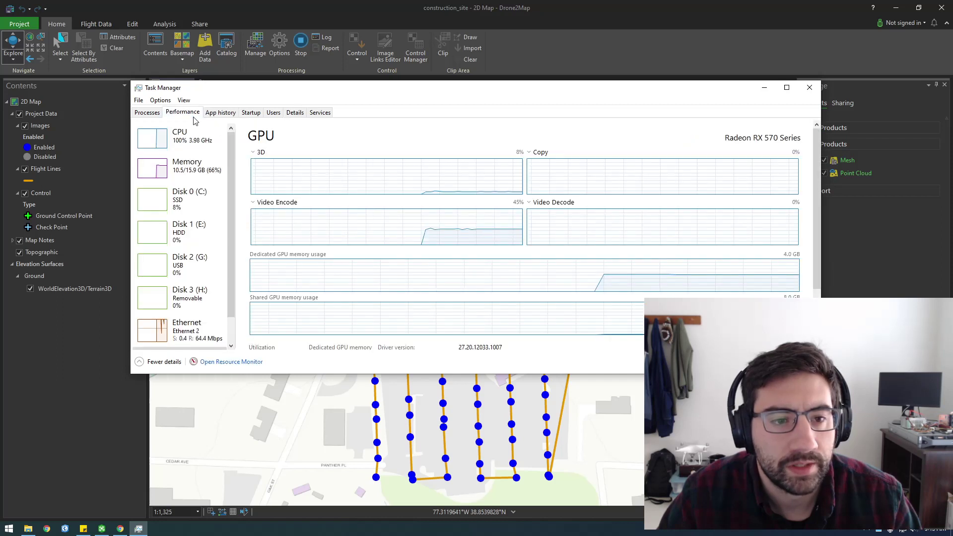
left_click_drag(229, 159, 233, 188)
scroll(234, 189, "up", 2)
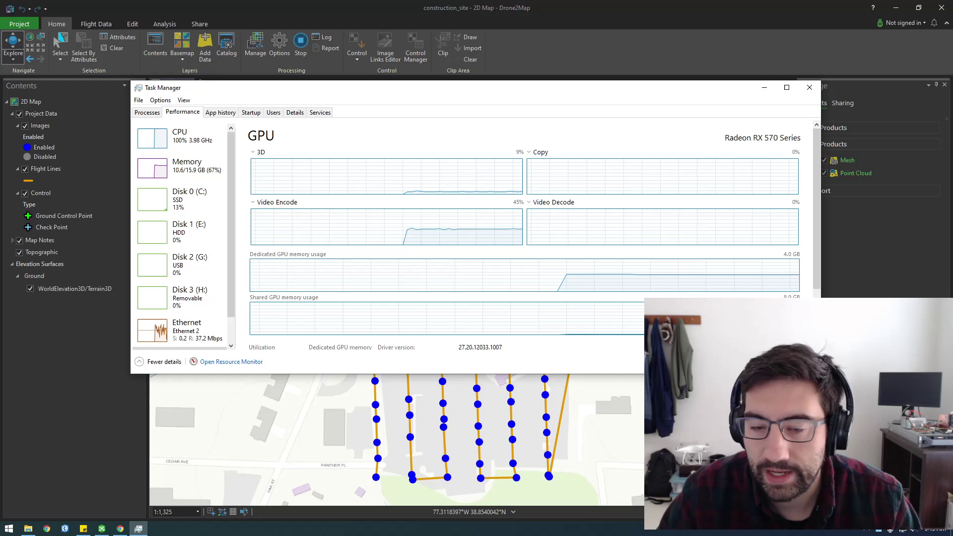
left_click_drag(821, 374, 763, 411)
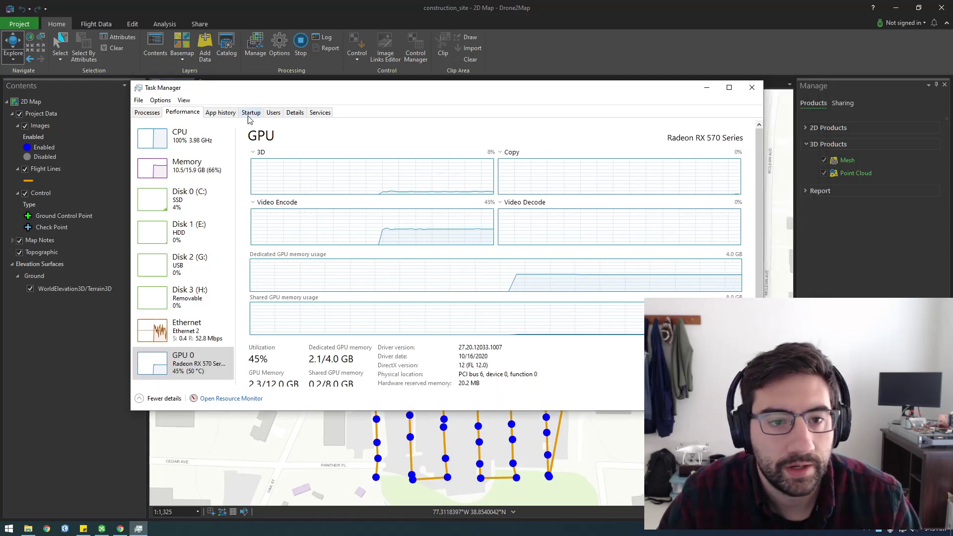
Select the Drone2Map process in the Details list to check its memory, then minimize Task Manager.
left_click(294, 113)
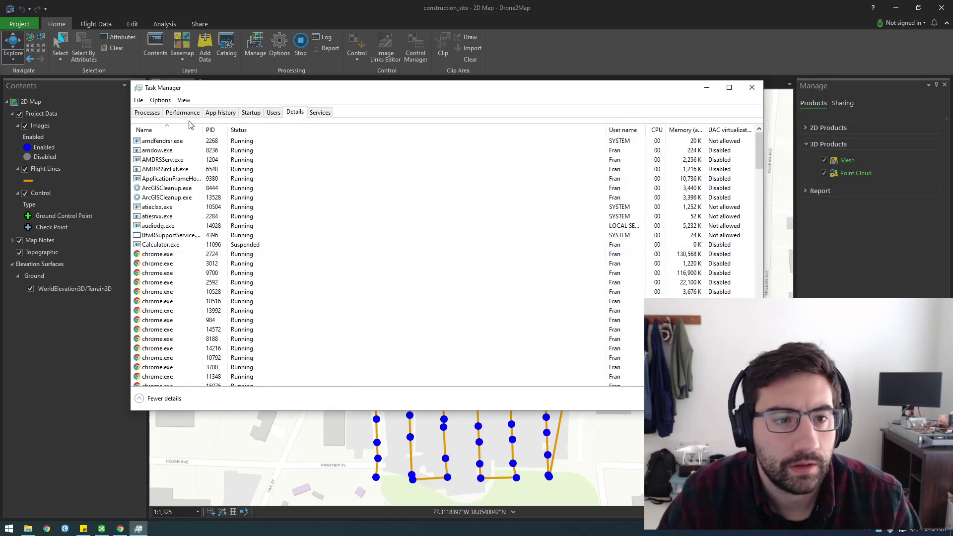
left_click(192, 115)
left_click(295, 113)
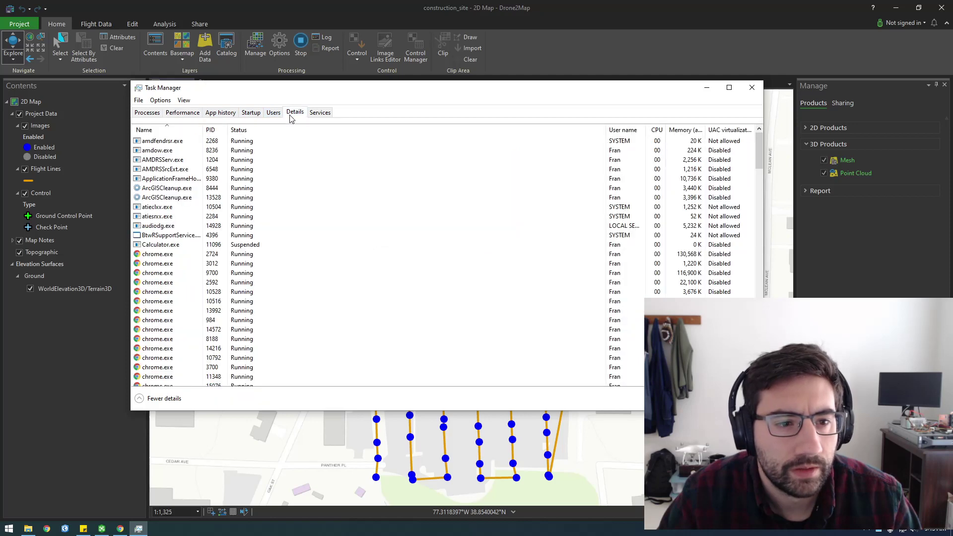
scroll(184, 219, "down", 2)
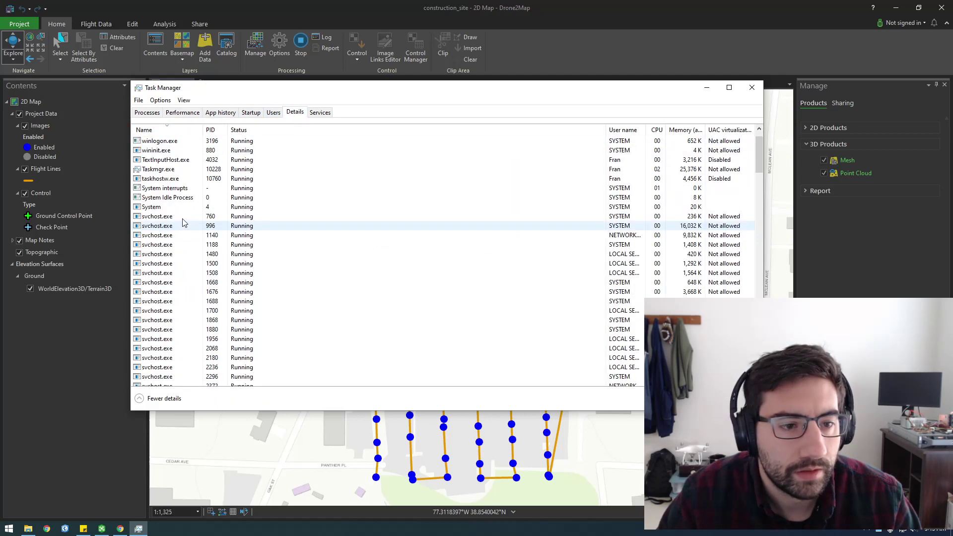
scroll(185, 221, "up", 2)
scroll(196, 222, "down", 15)
scroll(196, 221, "up", 15)
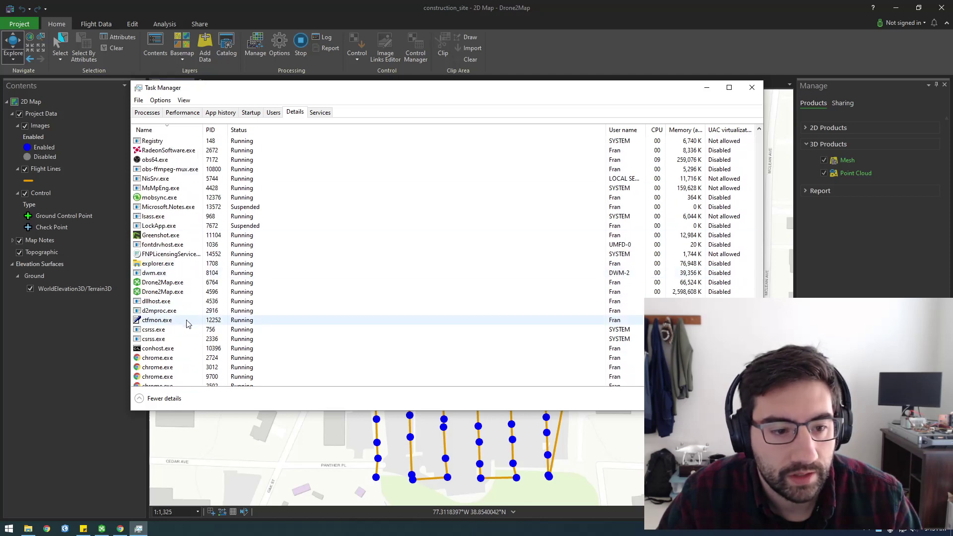
left_click(184, 292)
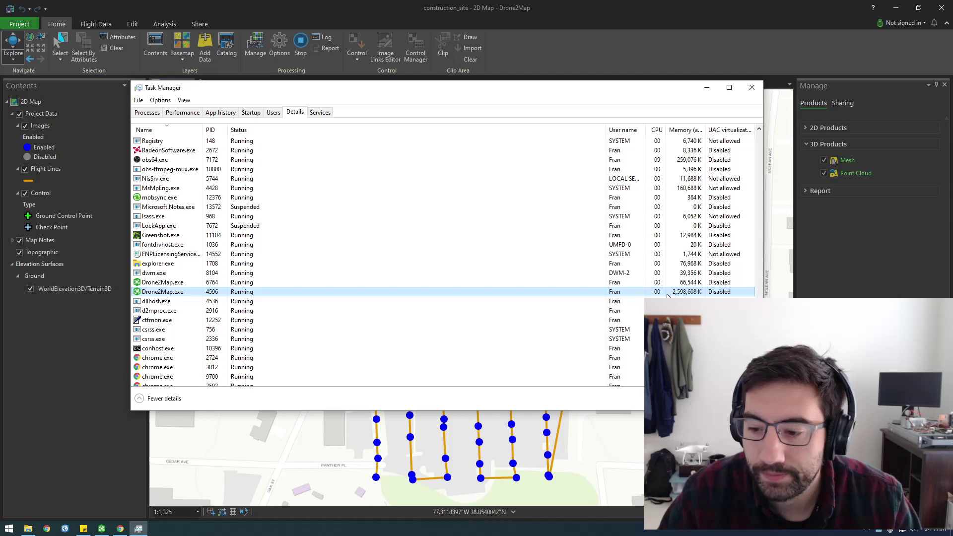
left_click(707, 88)
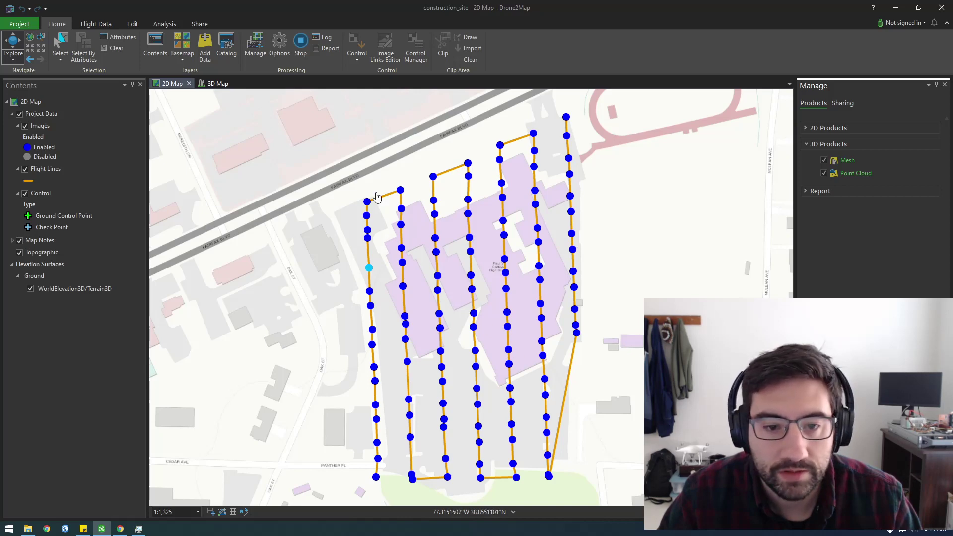
Open a new Chrome window from the taskbar and search Google for 'drone deploy'.
right_click(120, 529)
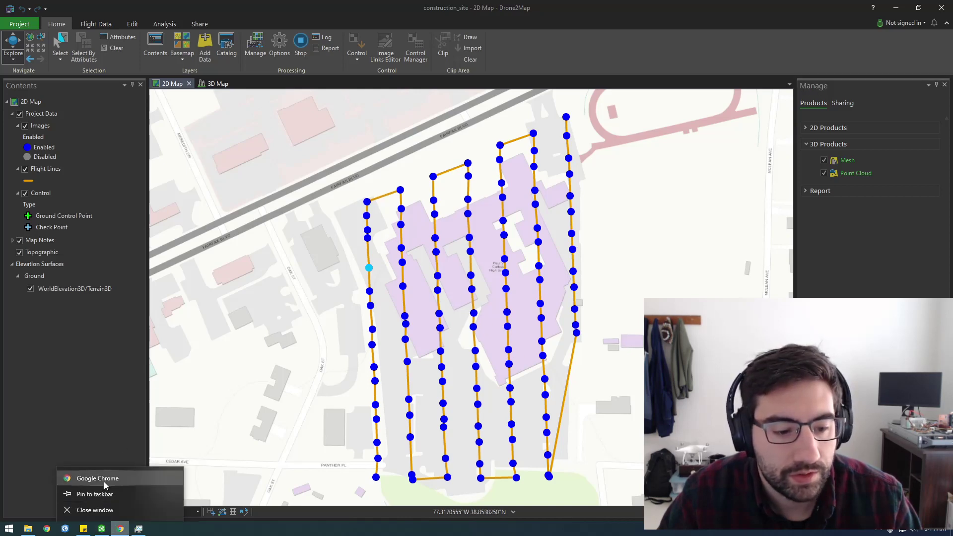
left_click(126, 478)
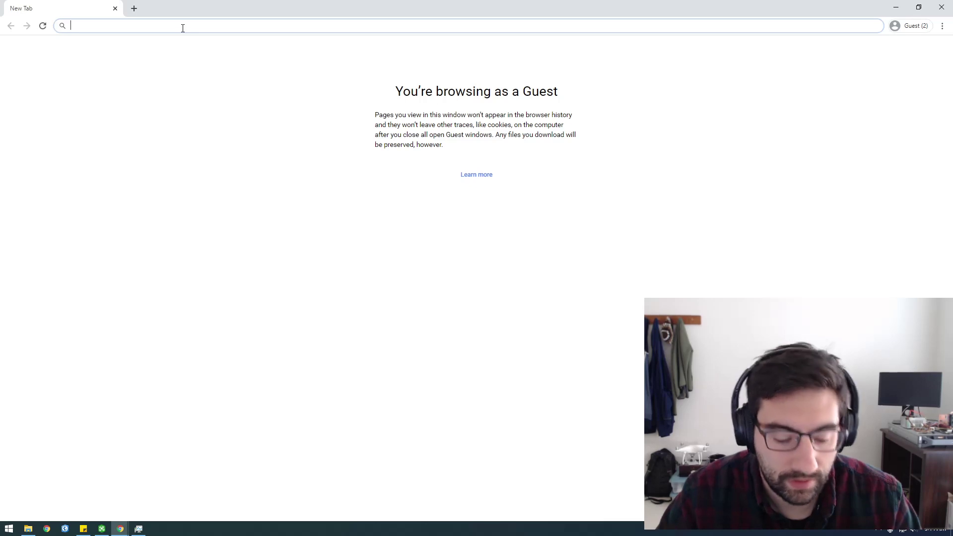
type("drone deplo")
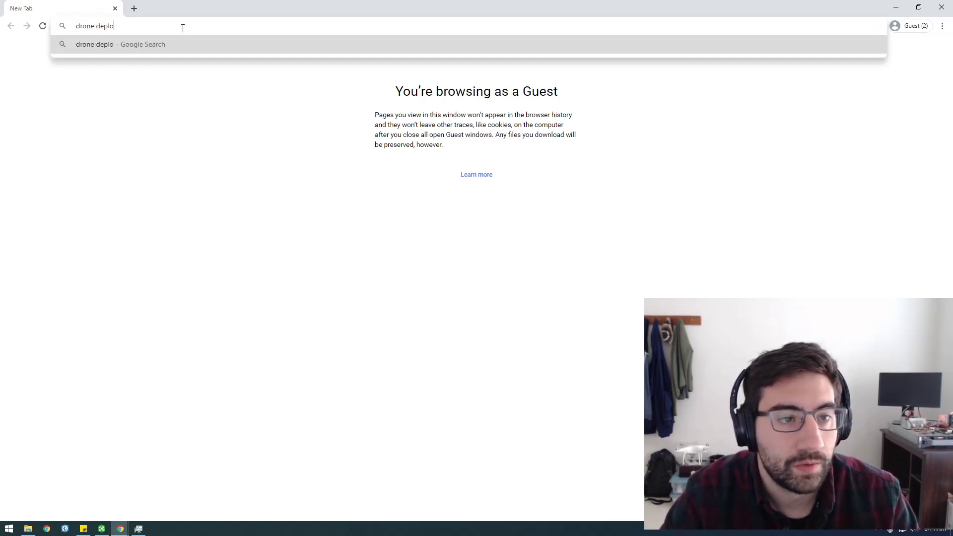
type("y")
key("Return")
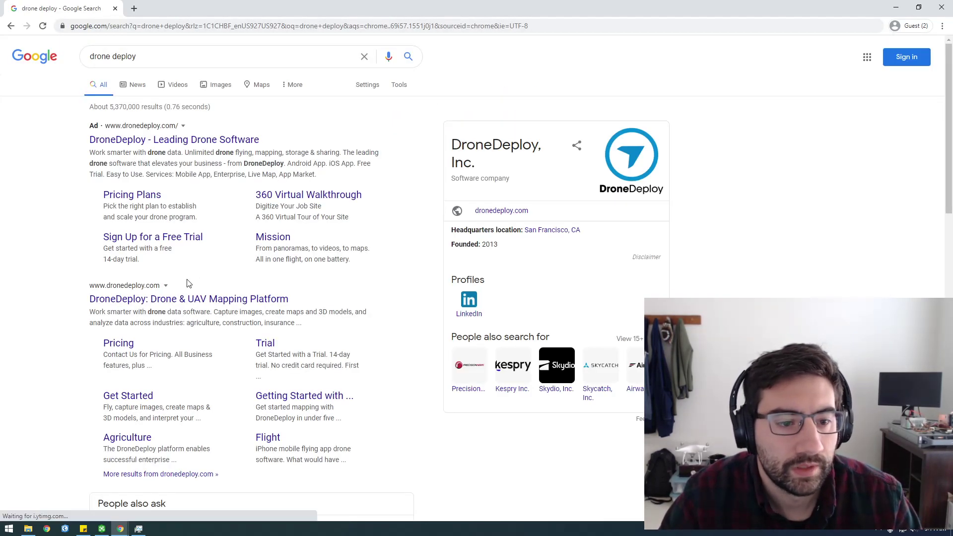
Open the DroneDeploy site and log in with the account e-mail and password.
left_click(187, 299)
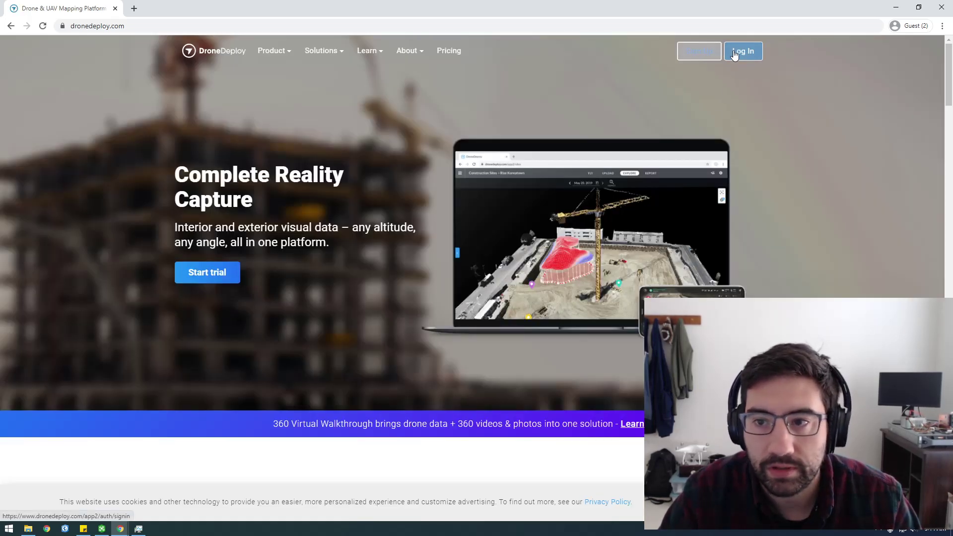
left_click(740, 54)
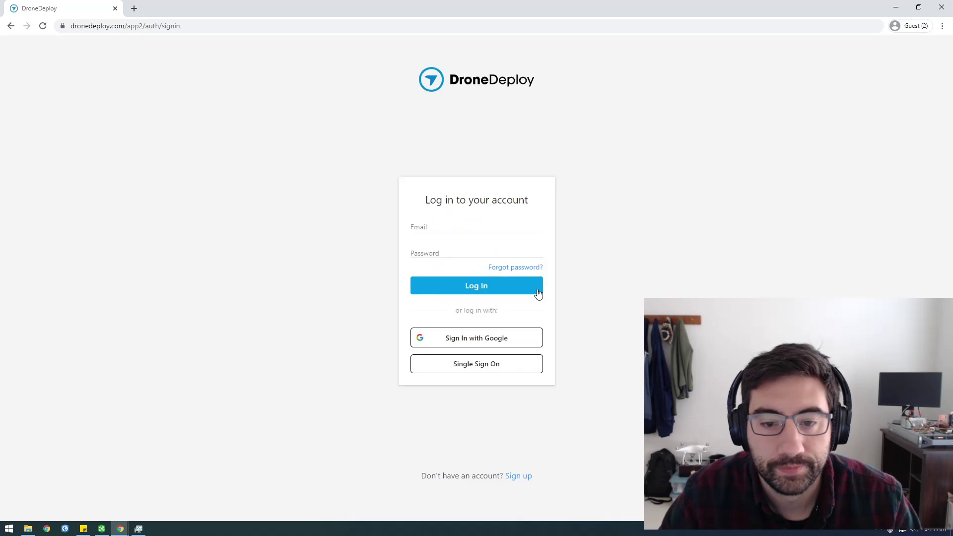
left_click(426, 223)
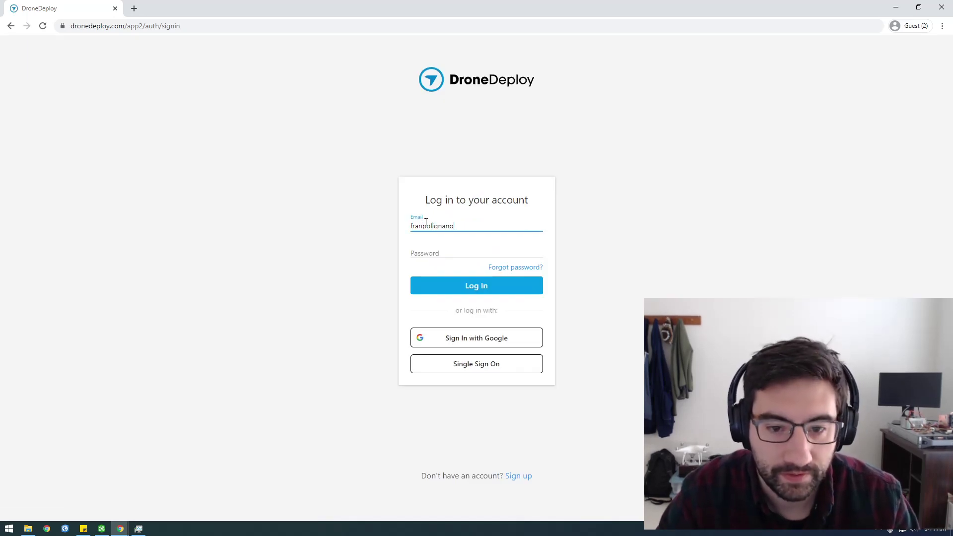
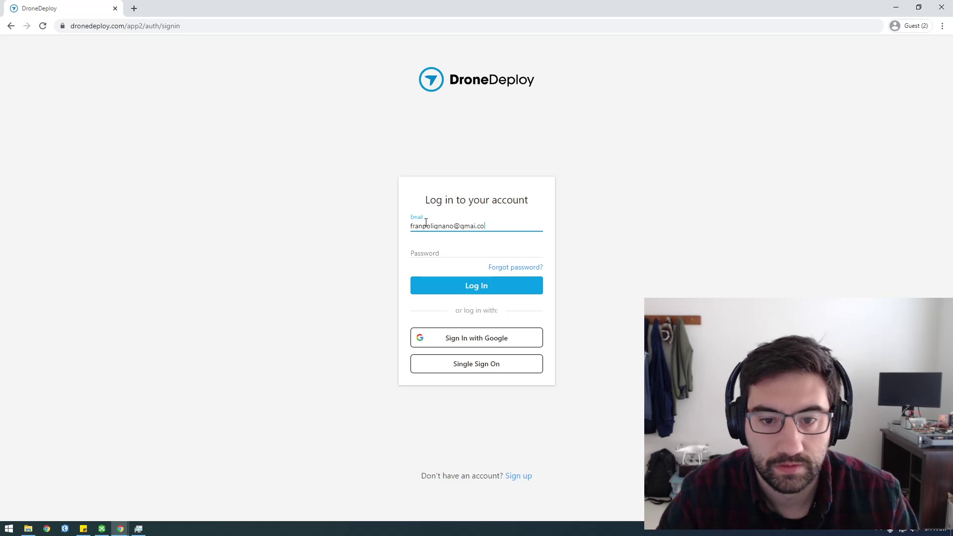
key("Tab")
type("*****")
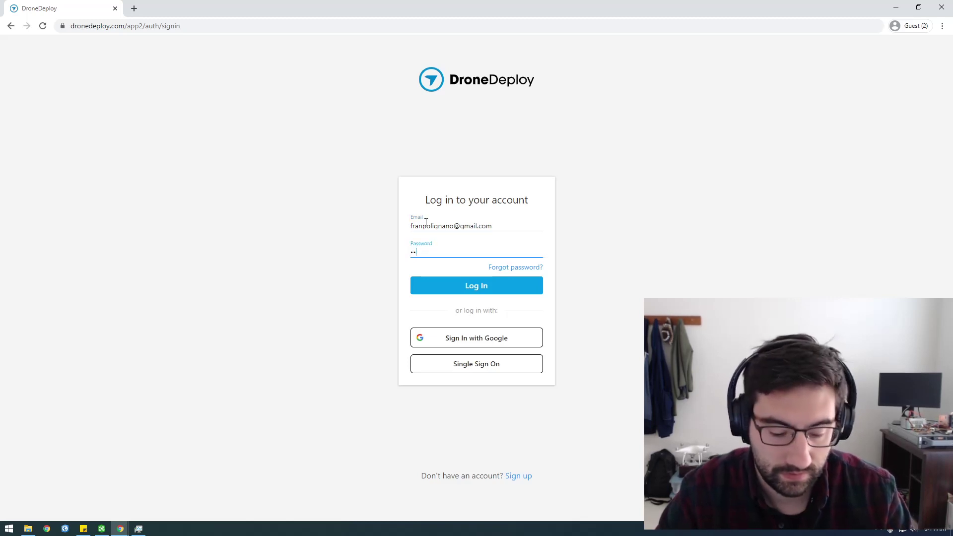
key("Return")
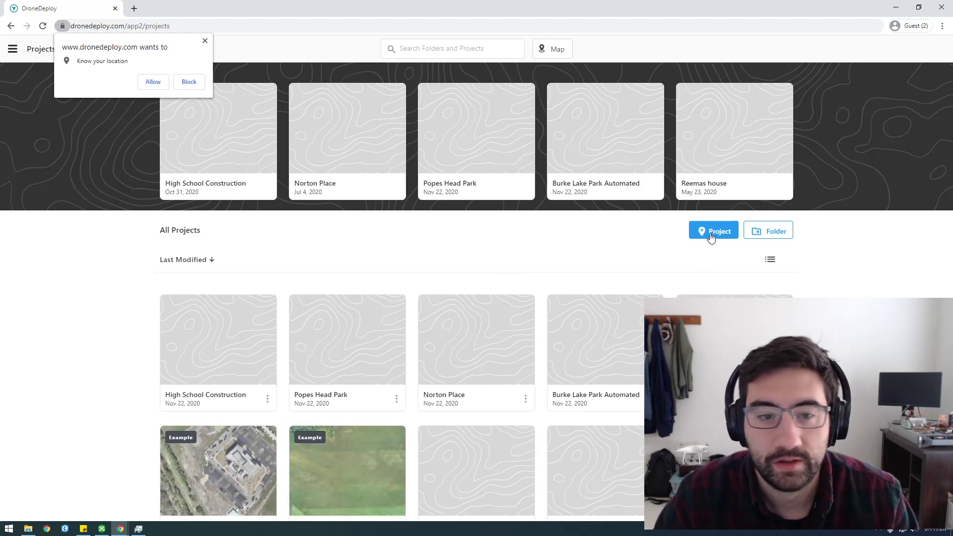
Open the High School Construction project, then view all projects on a map and return to the list.
left_click(204, 41)
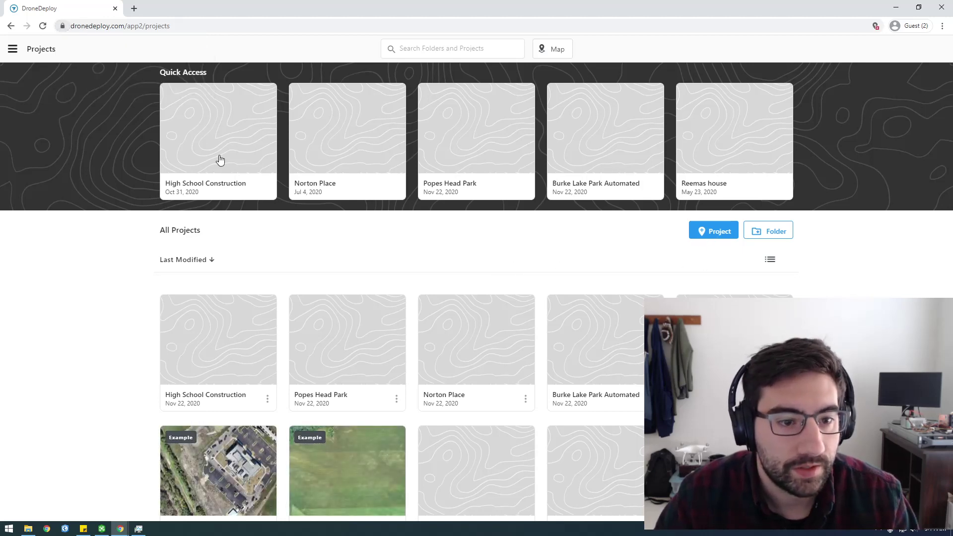
left_click(215, 137)
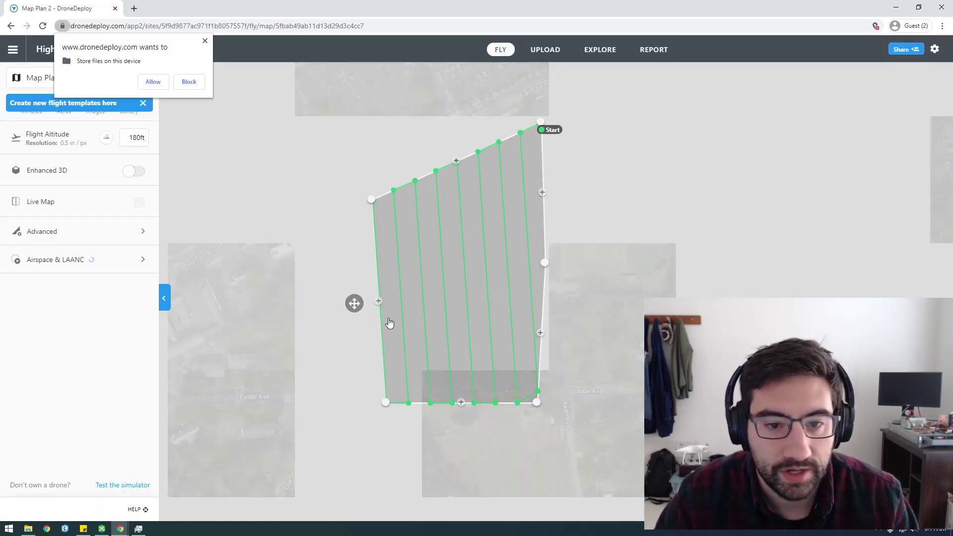
scroll(298, 244, "down", 2)
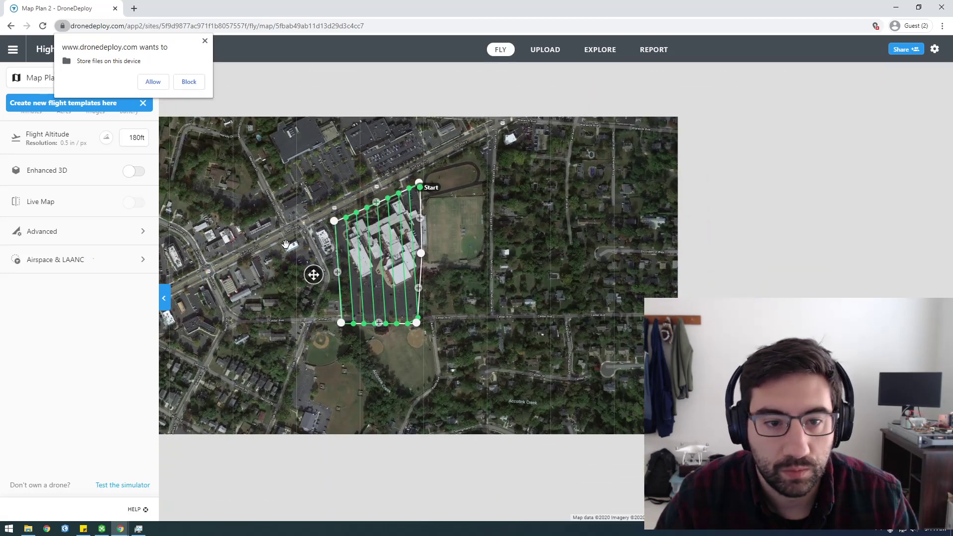
left_click(205, 41)
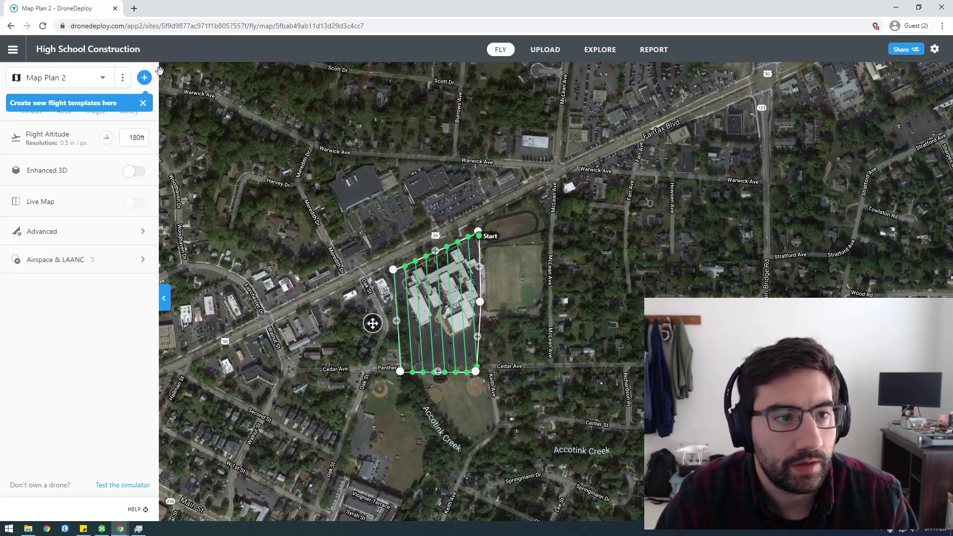
left_click(13, 50)
left_click(34, 128)
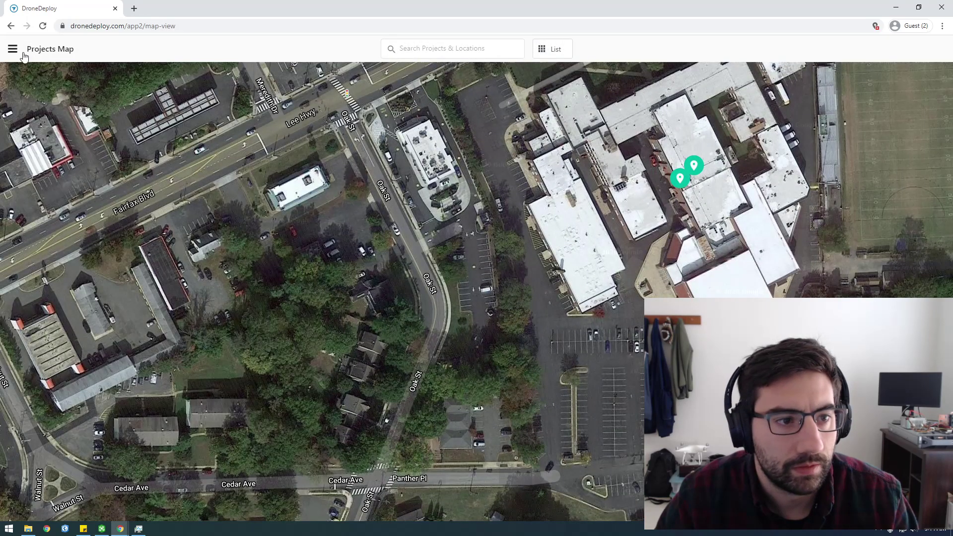
left_click(12, 50)
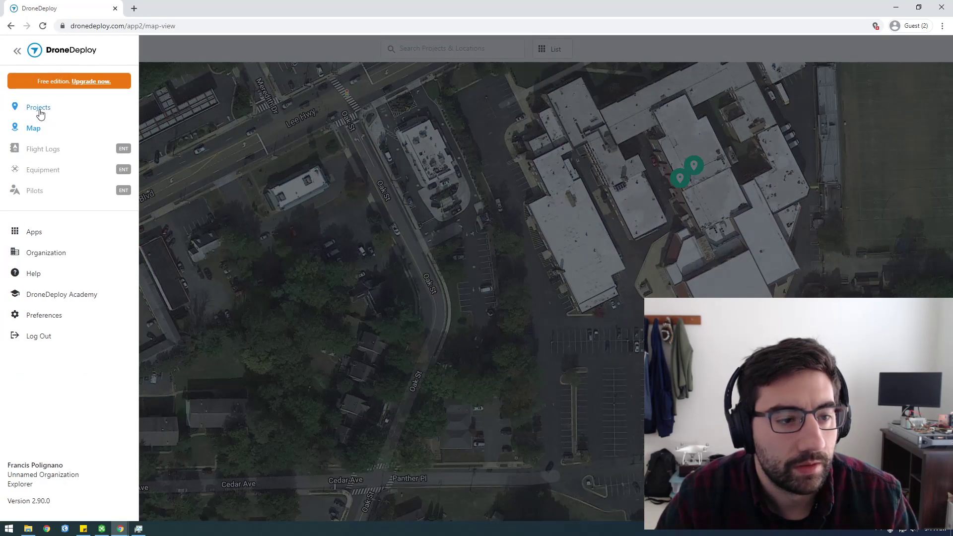
left_click(40, 114)
Start a new project, zoom around its map, then leave it for the Projects page.
left_click(722, 229)
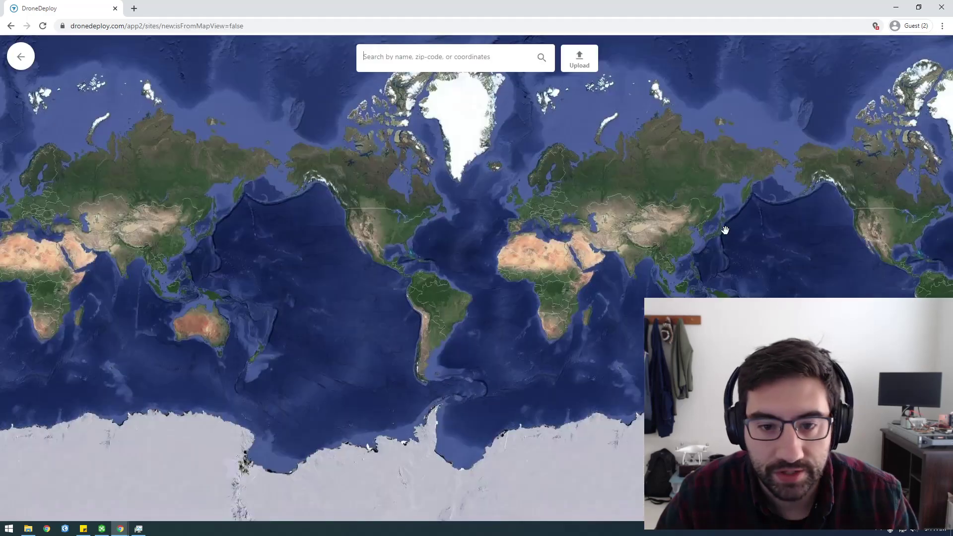
scroll(395, 214, "up", 5)
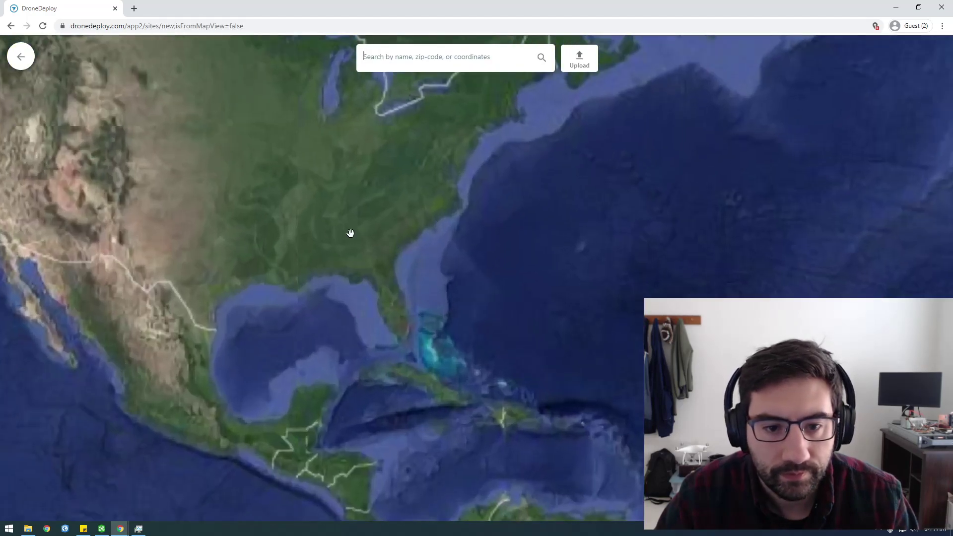
scroll(322, 221, "up", 5)
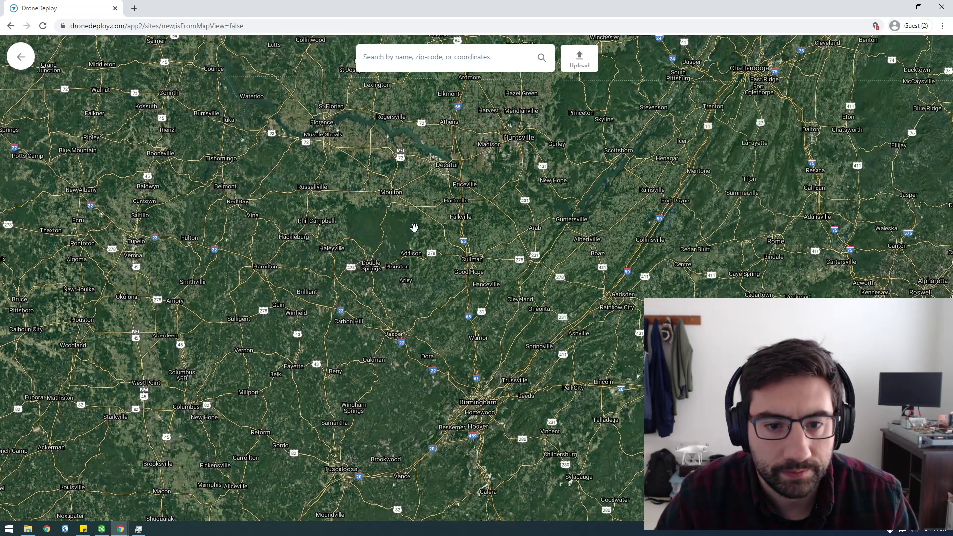
scroll(419, 224, "up", 6)
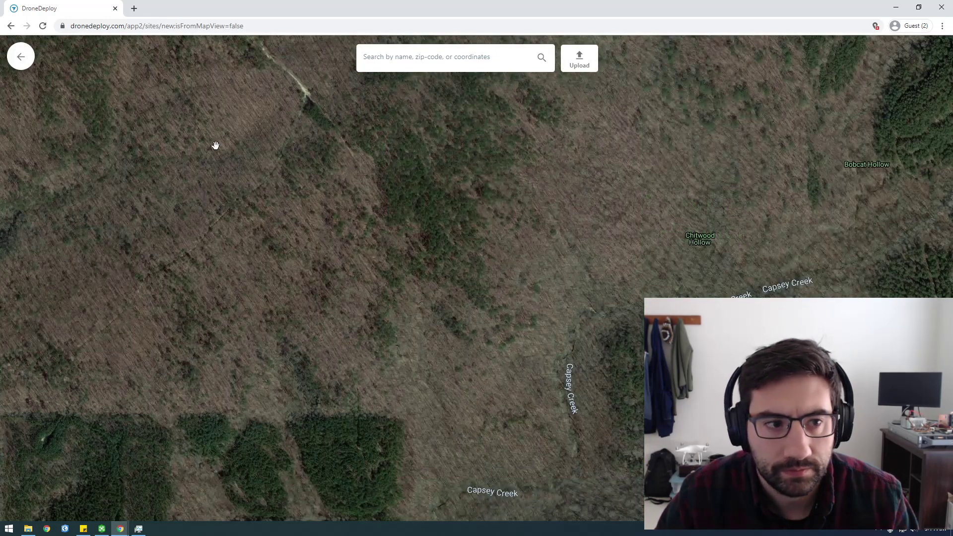
scroll(287, 230, "down", 5)
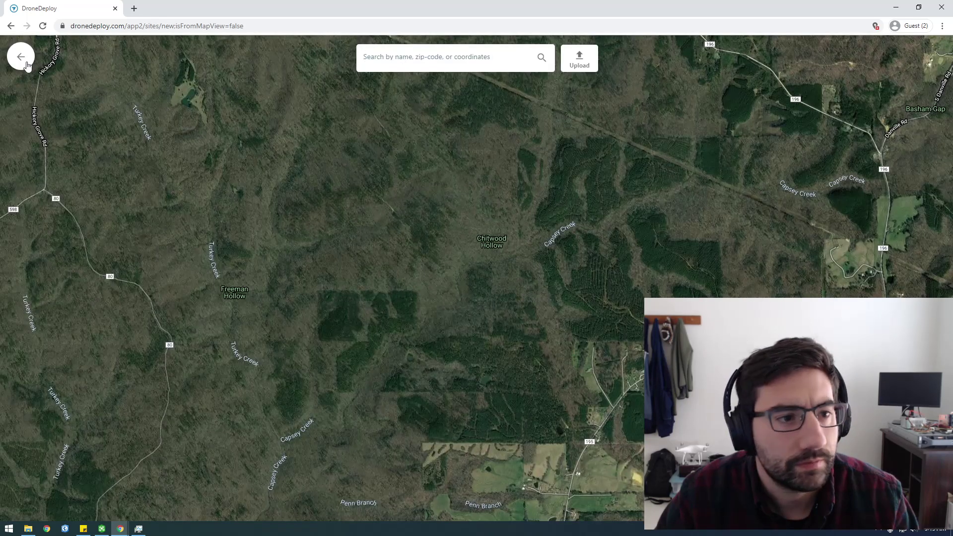
left_click(22, 58)
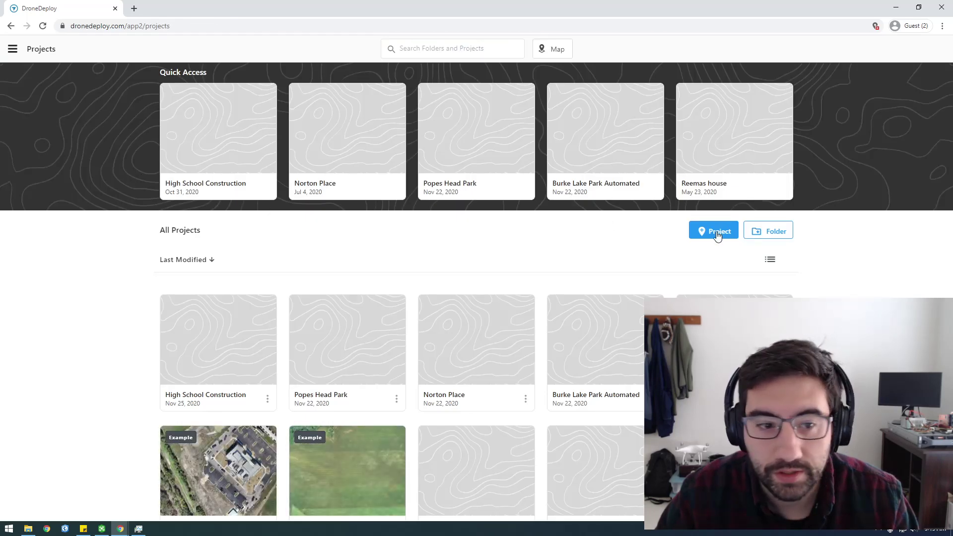
Switch Projects to list view, create a folder named 'test', open it and start a new project there.
left_click(718, 233)
left_click(20, 54)
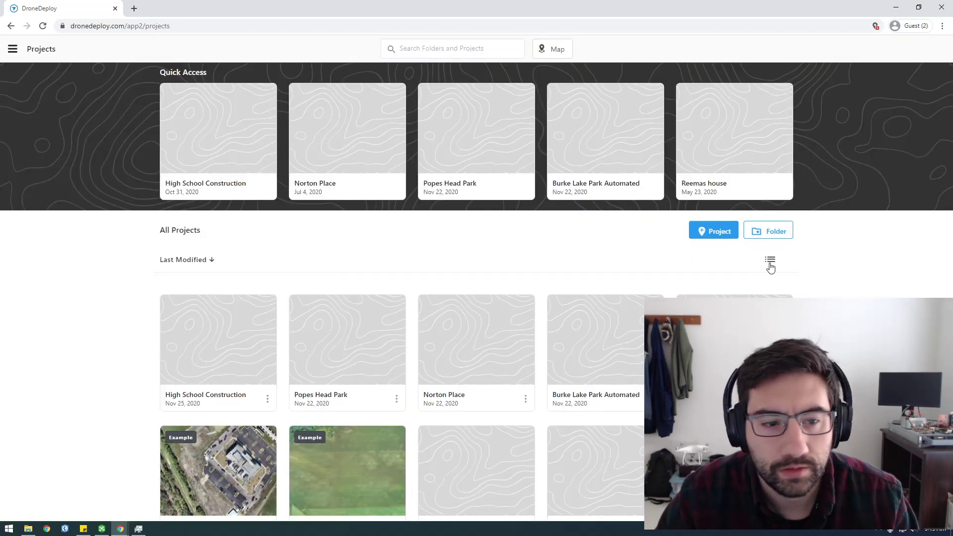
left_click(770, 261)
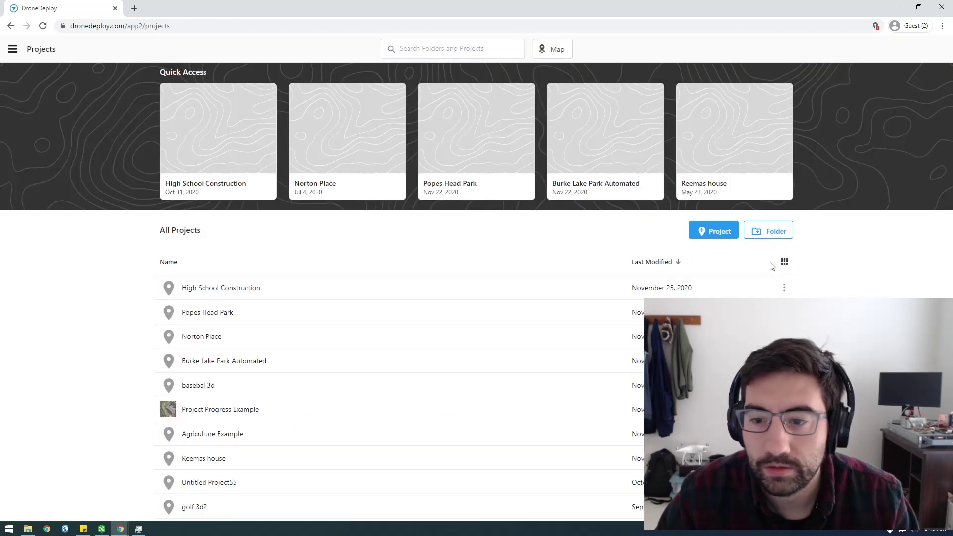
left_click(762, 232)
type("tes")
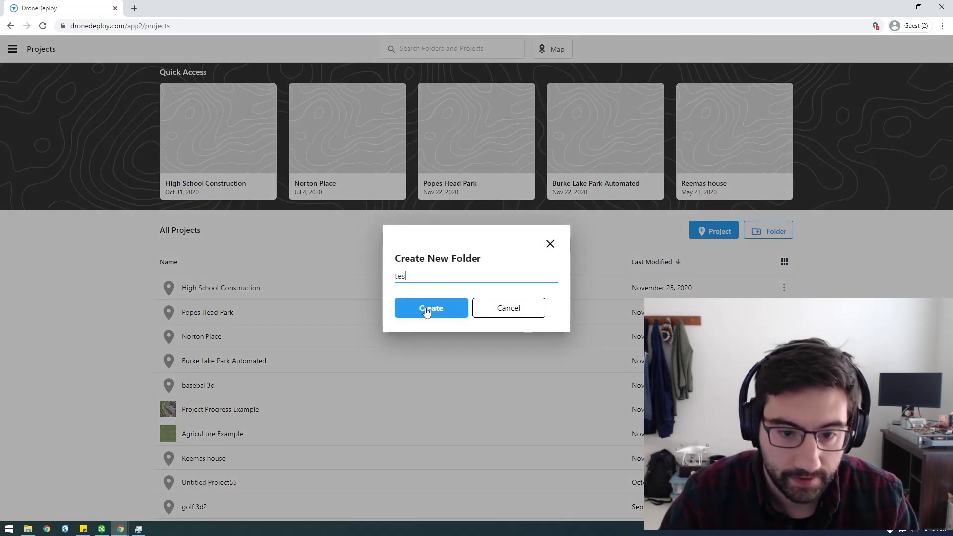
type("t")
left_click(427, 309)
left_click(188, 289)
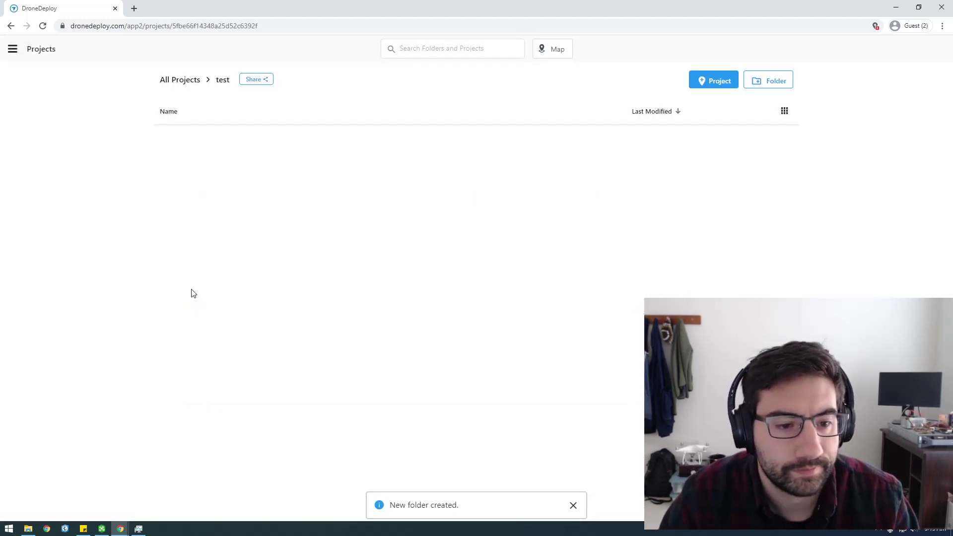
left_click(713, 80)
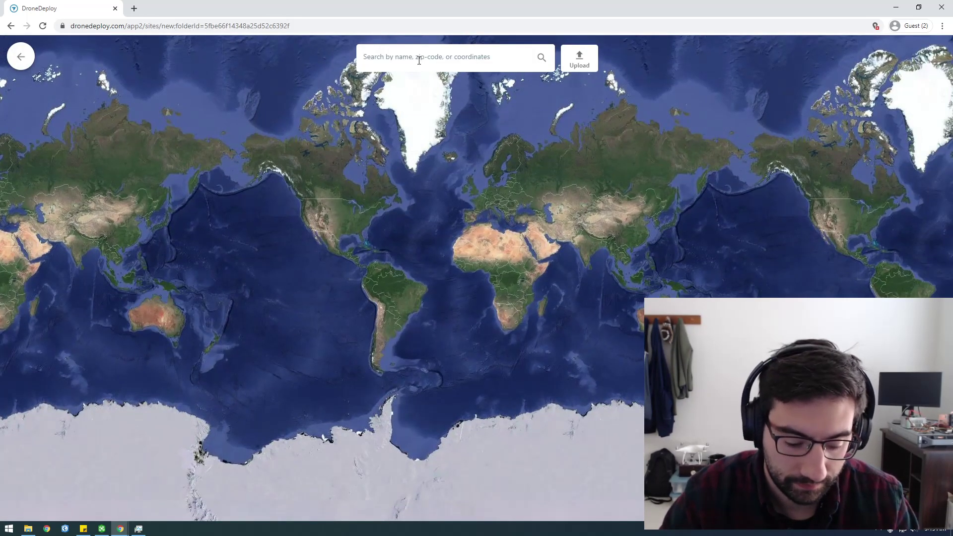
Search 'san fran', zoom onto Kezar Stadium, and create the San Francisco project there.
type("san fran")
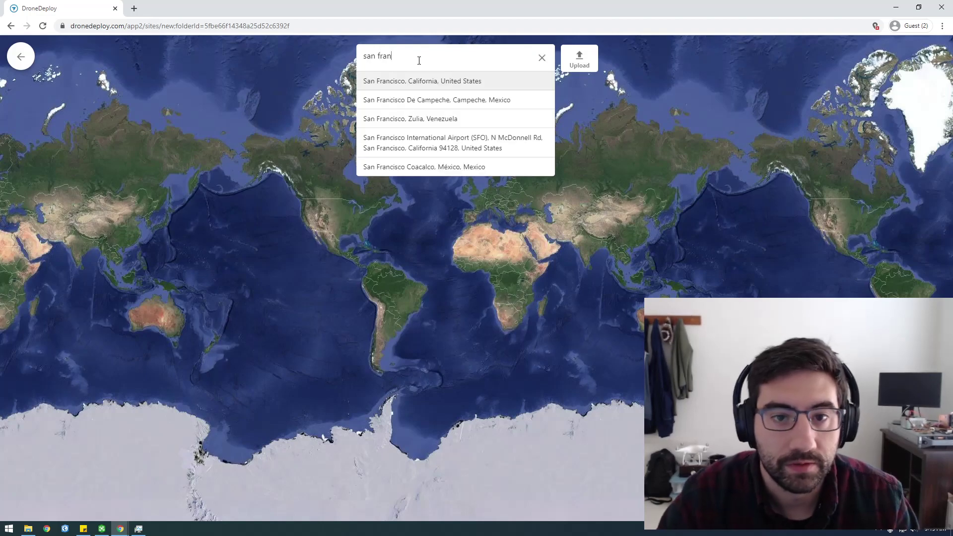
left_click(404, 81)
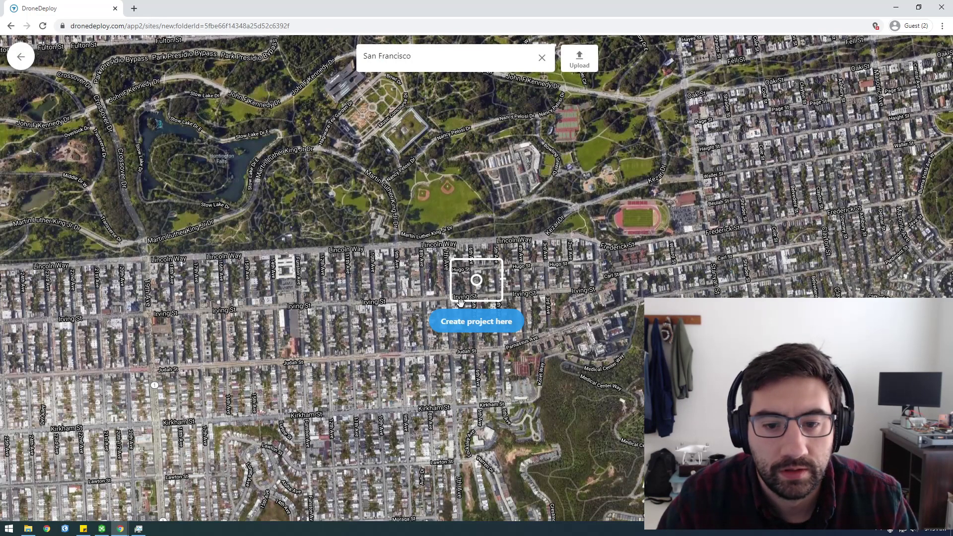
left_click_drag(481, 235, 452, 278)
scroll(549, 286, "down", 5)
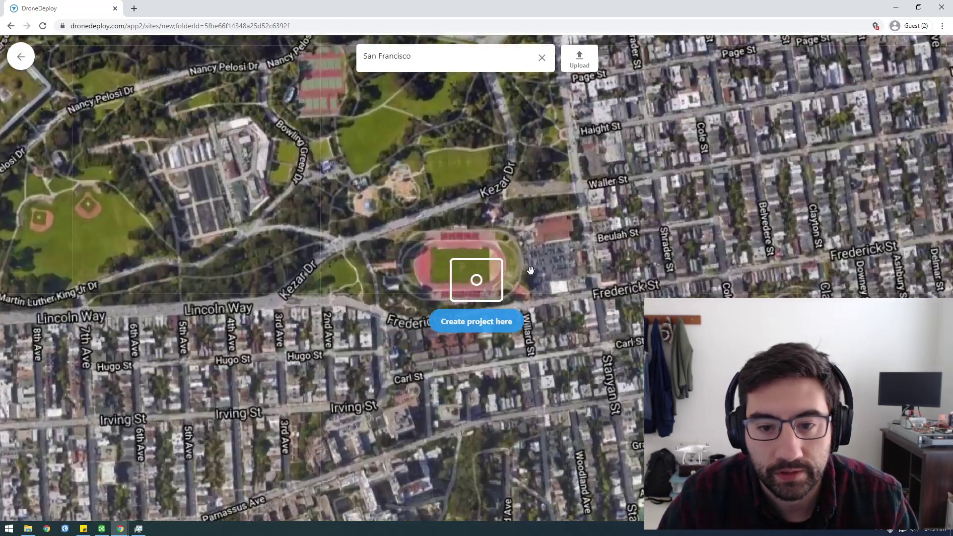
scroll(549, 285, "down", 3)
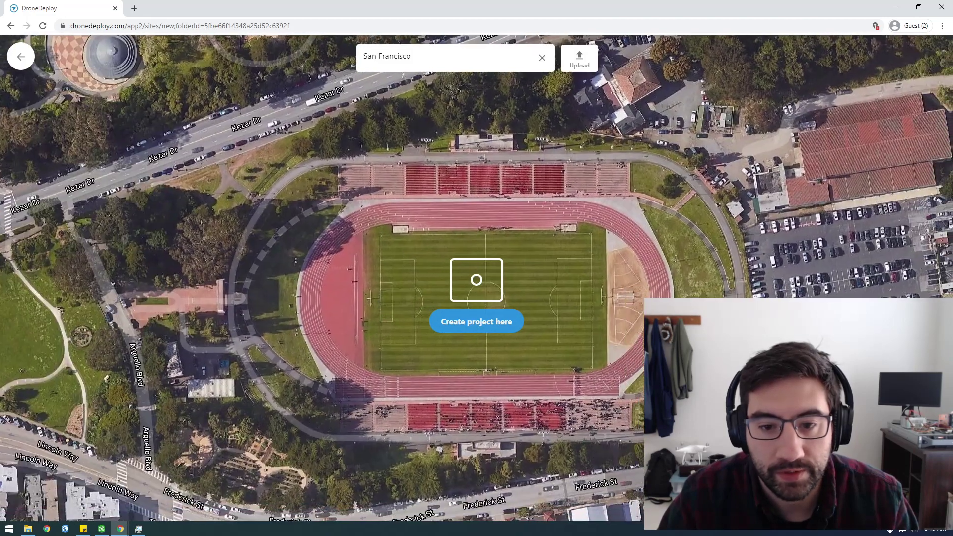
scroll(631, 318, "down", 2)
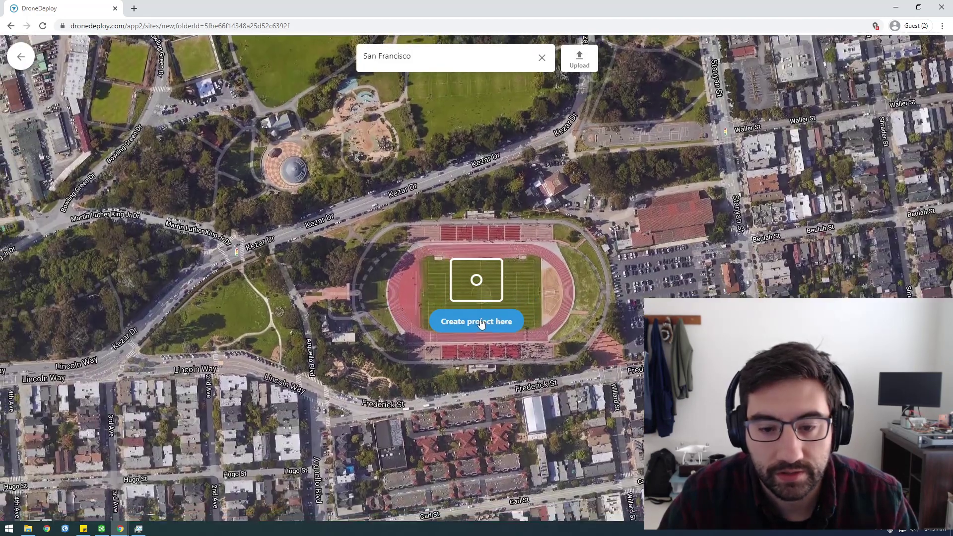
left_click(482, 323)
left_click(478, 303)
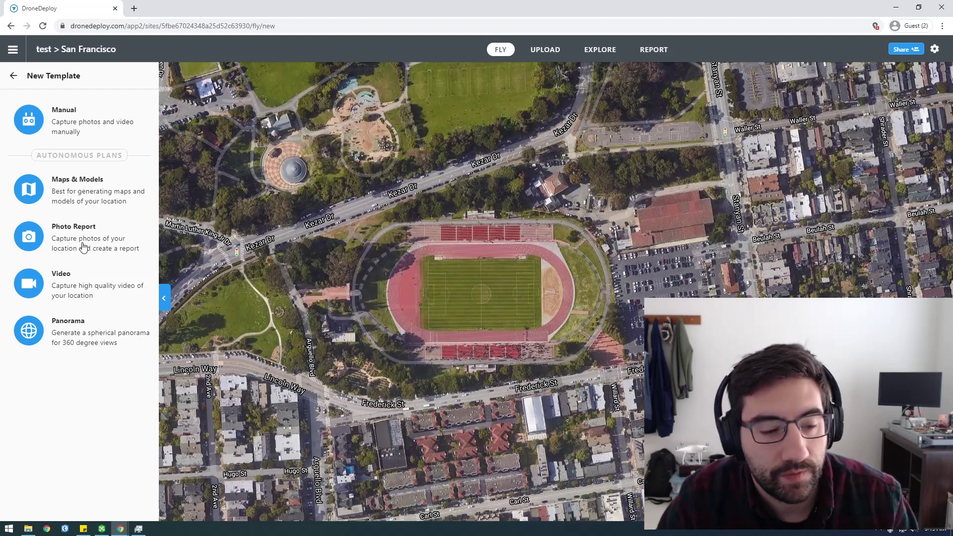
Start a Maps & Models flight plan and drag the flight area corner to fit Kezar Stadium.
left_click(79, 191)
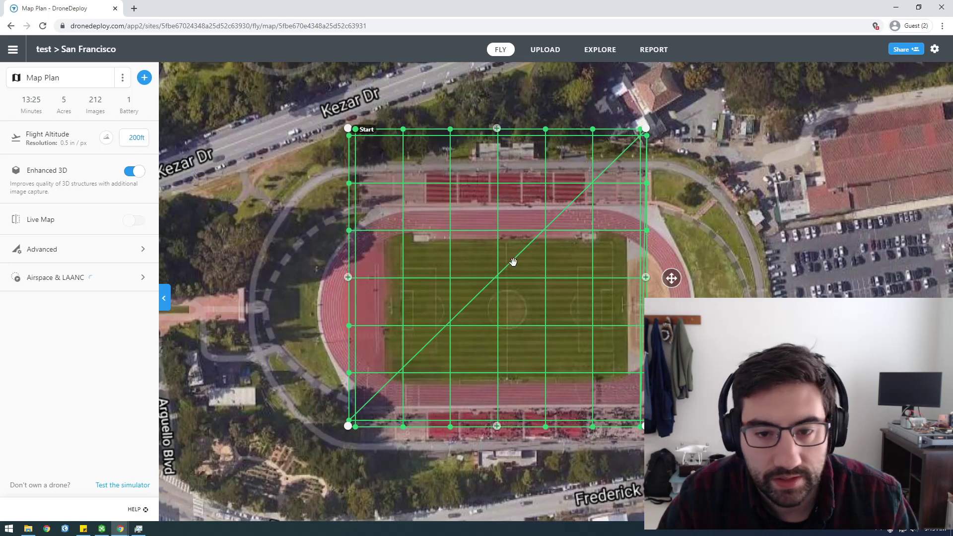
left_click_drag(348, 129, 252, 146)
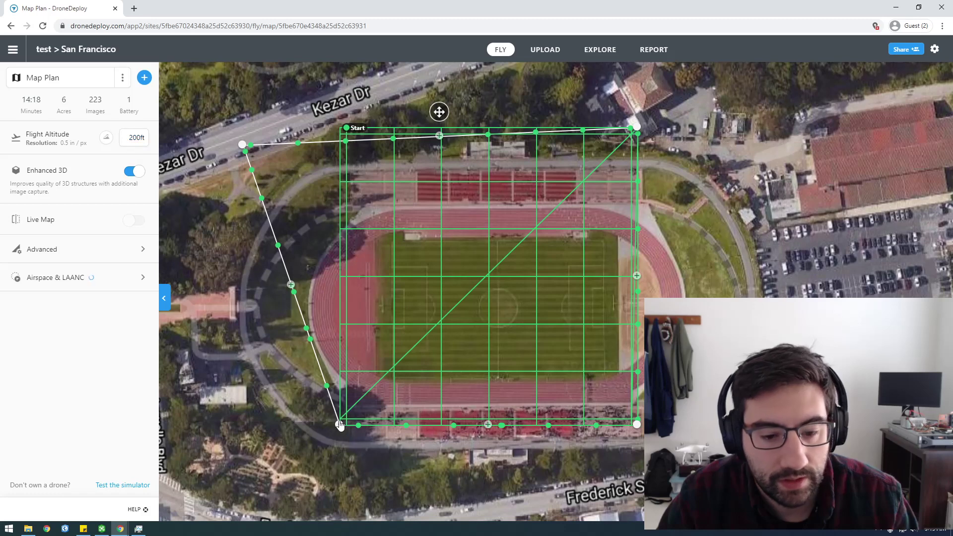
left_click_drag(242, 146, 329, 143)
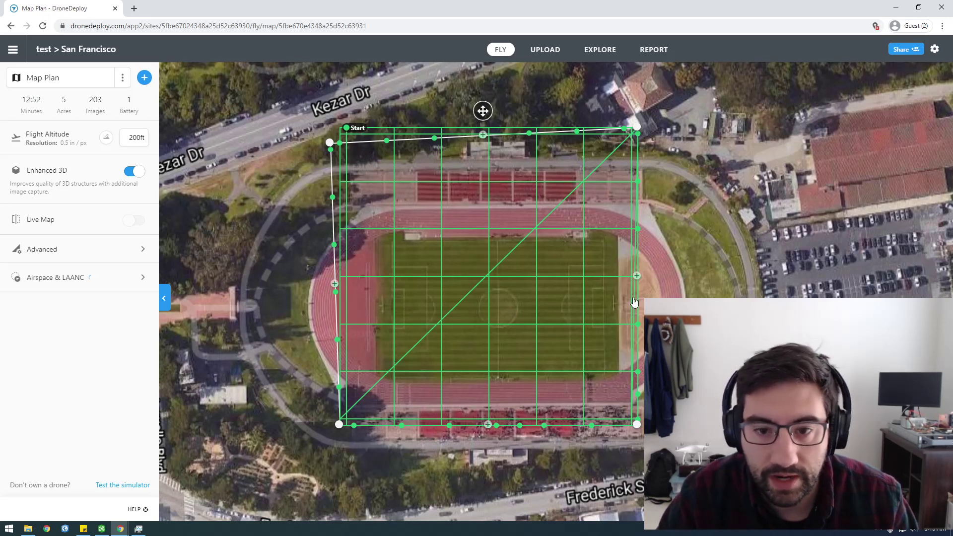
Toggle Enhanced 3D off and back on, and pan to centre the flight grid (12:52 min, 203 images).
left_click(132, 173)
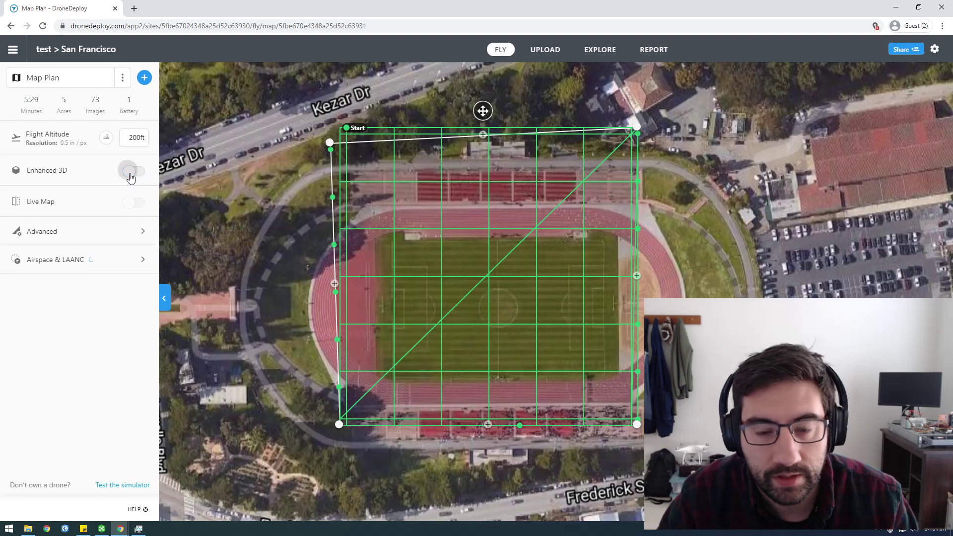
scroll(449, 288, "up", 3)
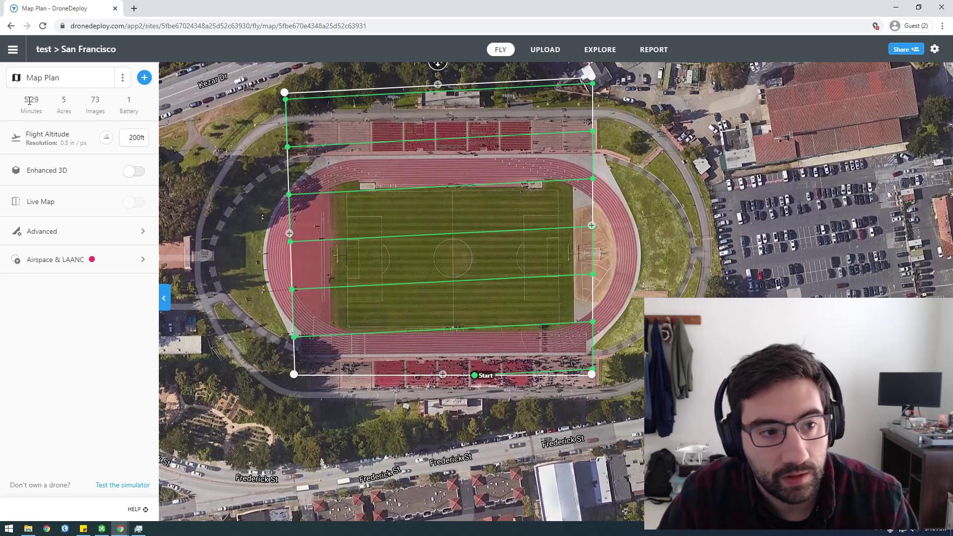
left_click(136, 172)
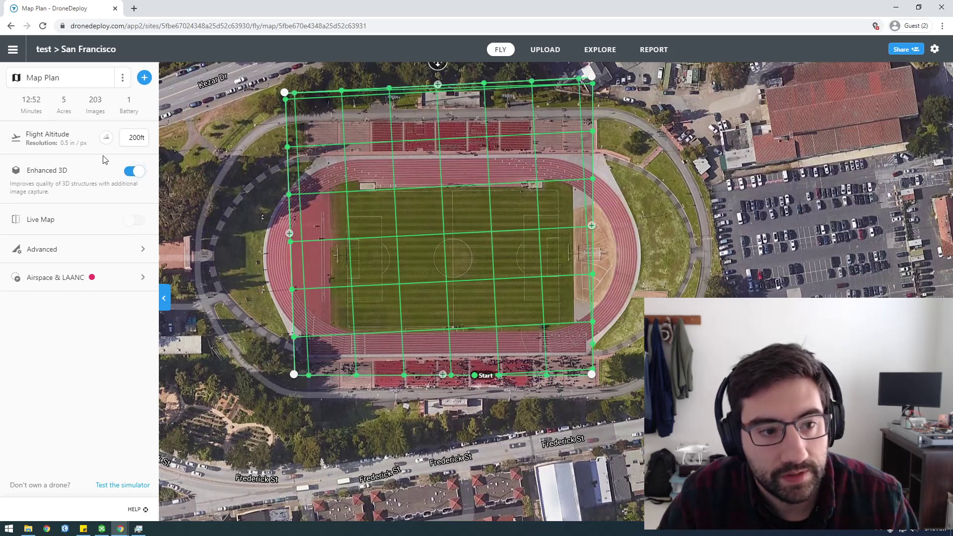
left_click(135, 172)
left_click(135, 173)
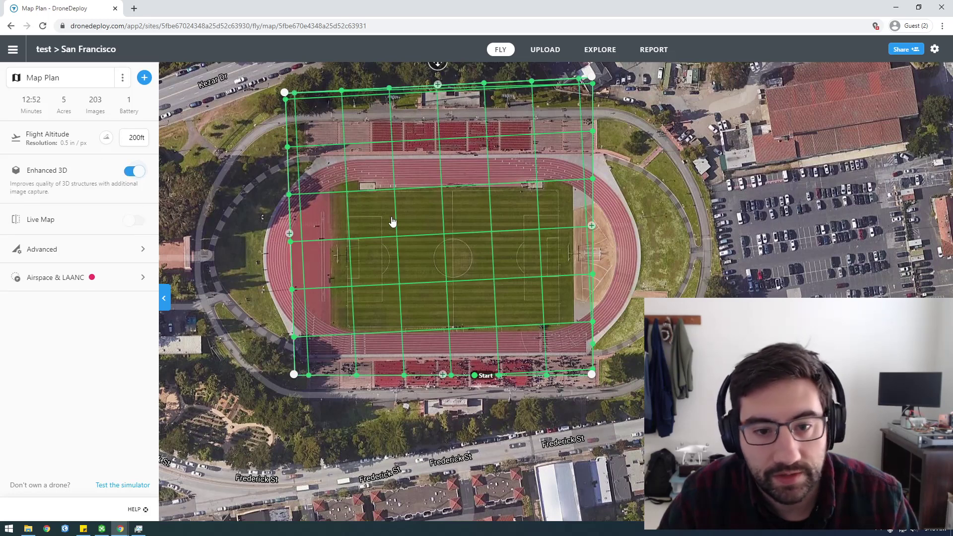
left_click_drag(520, 233, 522, 268)
scroll(490, 253, "down", 2)
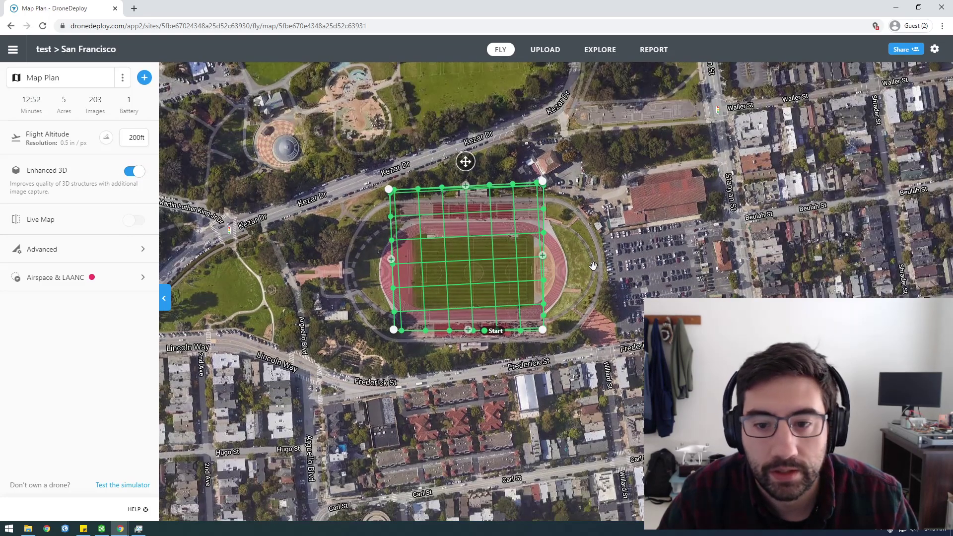
left_click_drag(594, 267, 600, 240)
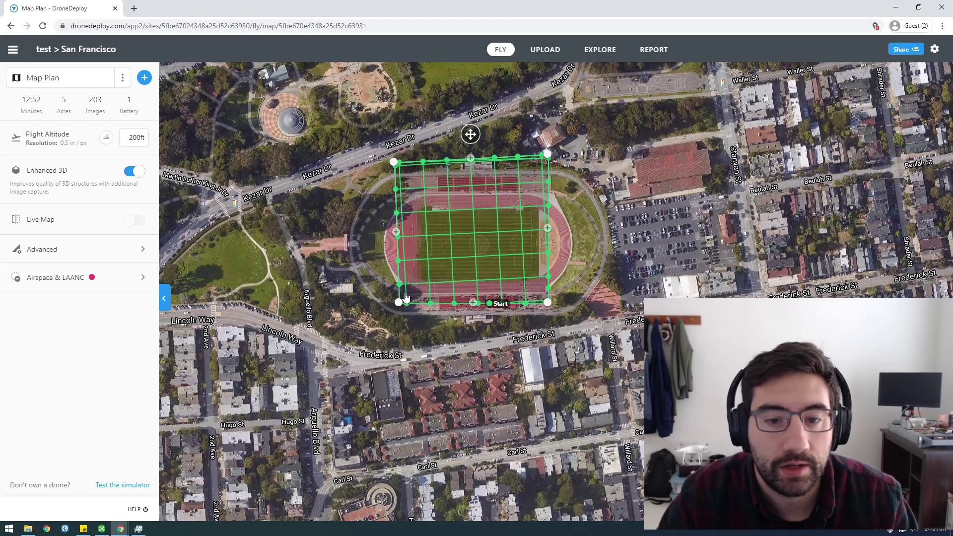
scroll(506, 239, "down", 2)
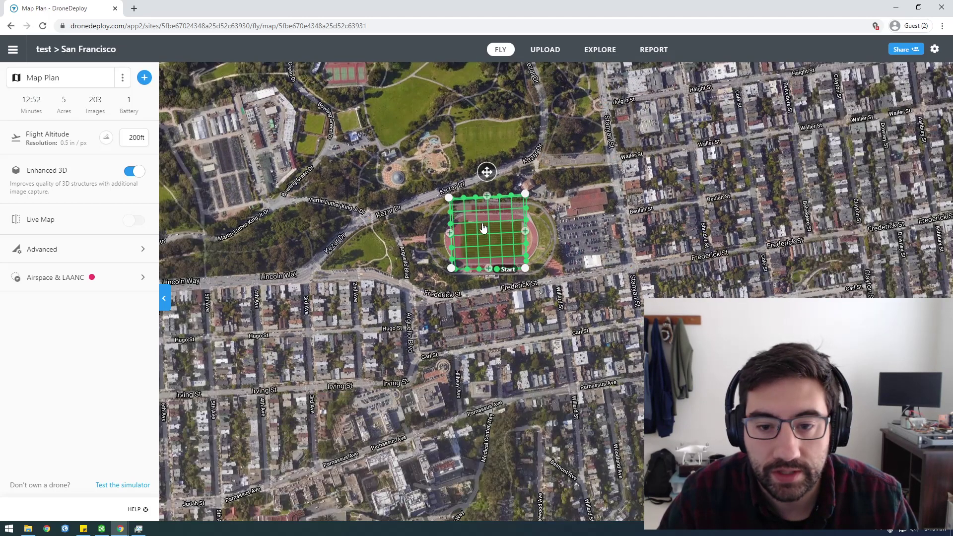
left_click_drag(489, 254, 488, 304)
scroll(487, 304, "up", 2)
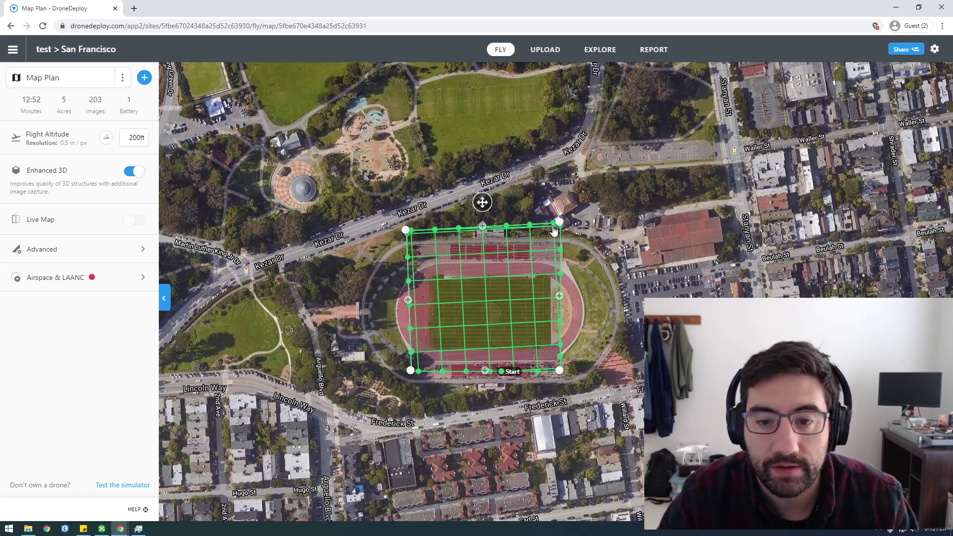
left_click_drag(679, 256, 660, 215)
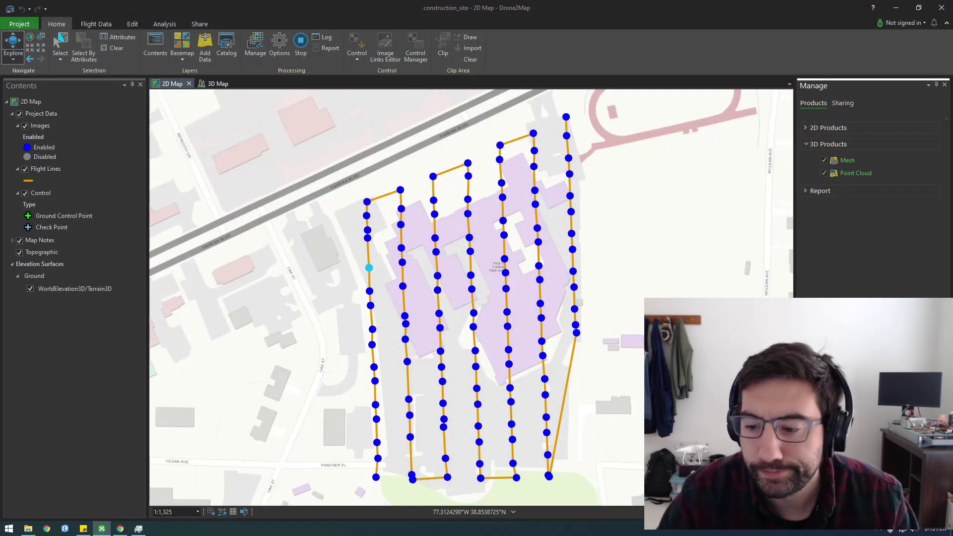
Restore Task Manager and open the CPU performance page in the full view.
left_click(139, 529)
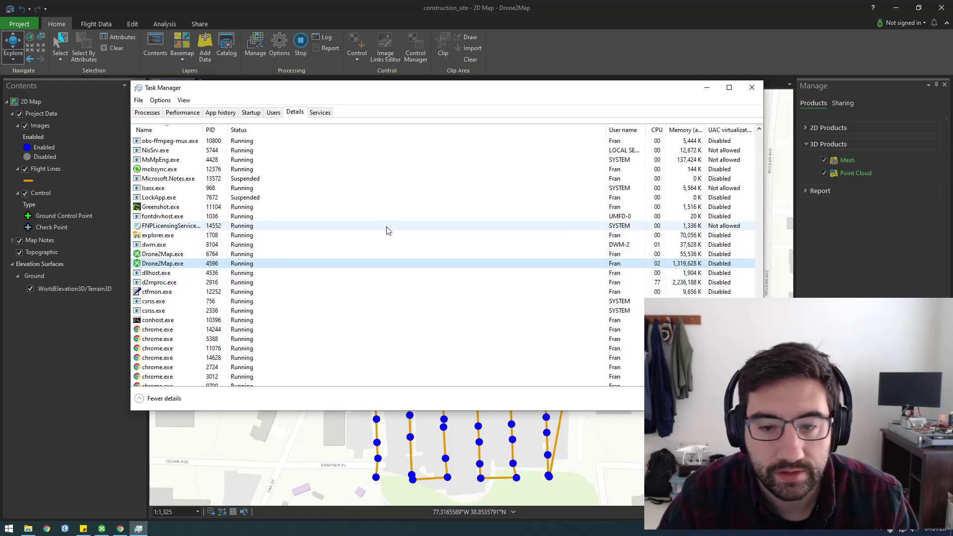
left_click(183, 112)
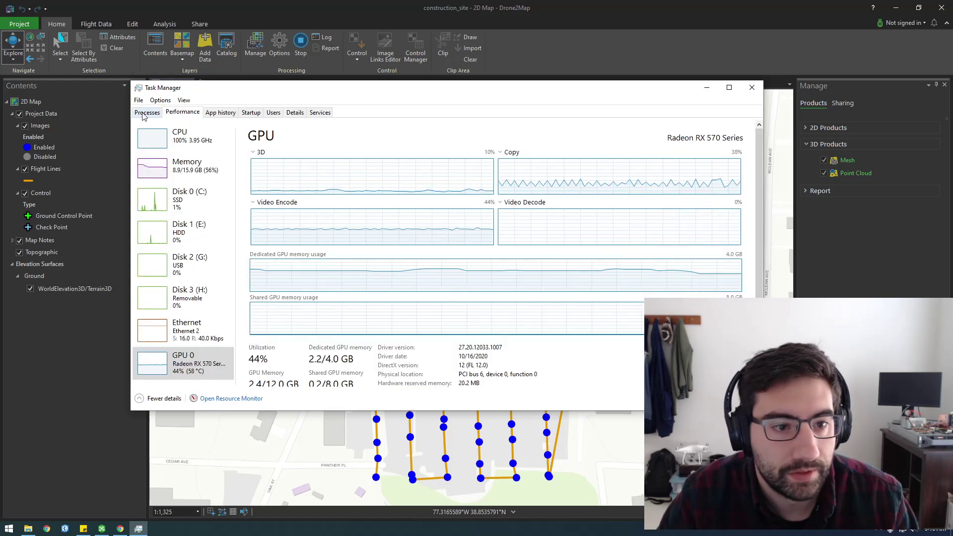
double_click(194, 140)
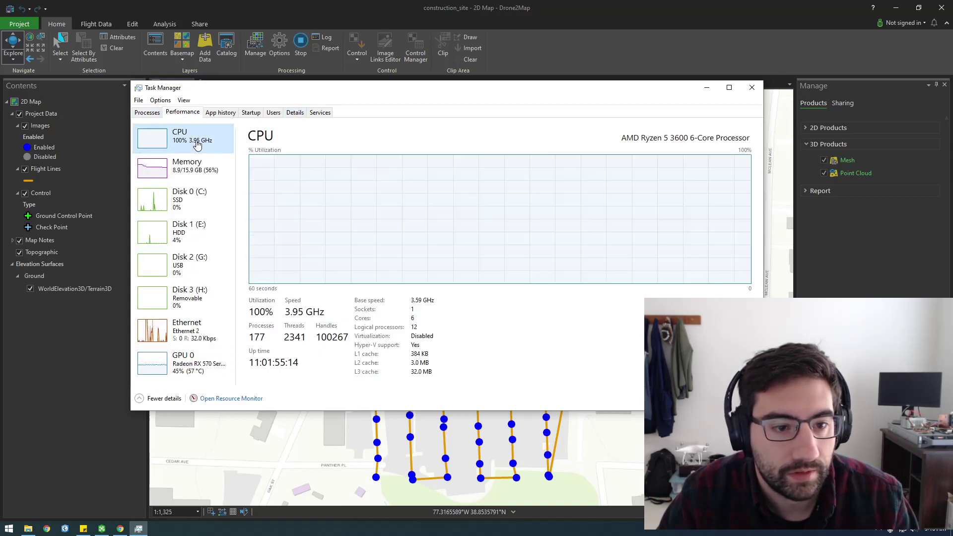
double_click(197, 109)
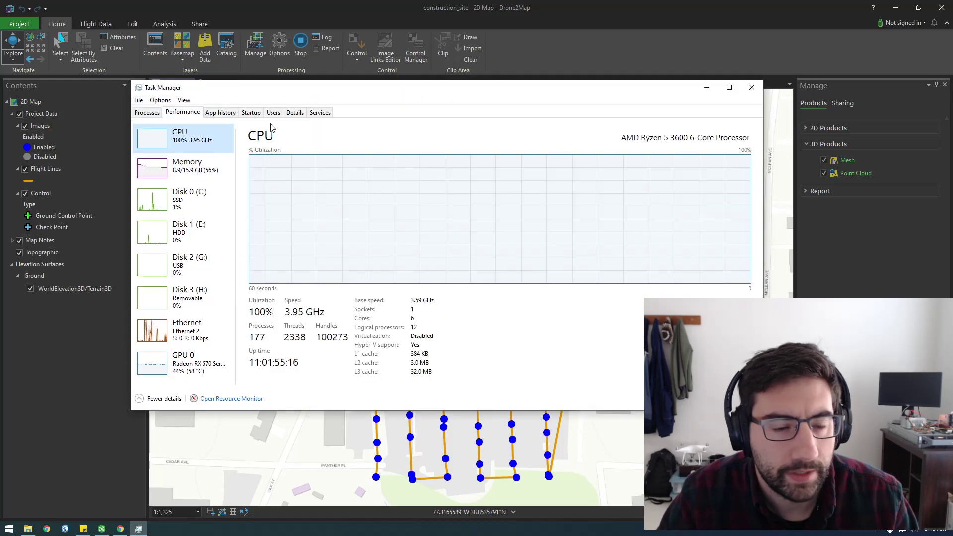
Sort the Details list by CPU, inspect obs64.exe and d2mproc.exe, then return to Performance.
left_click(295, 113)
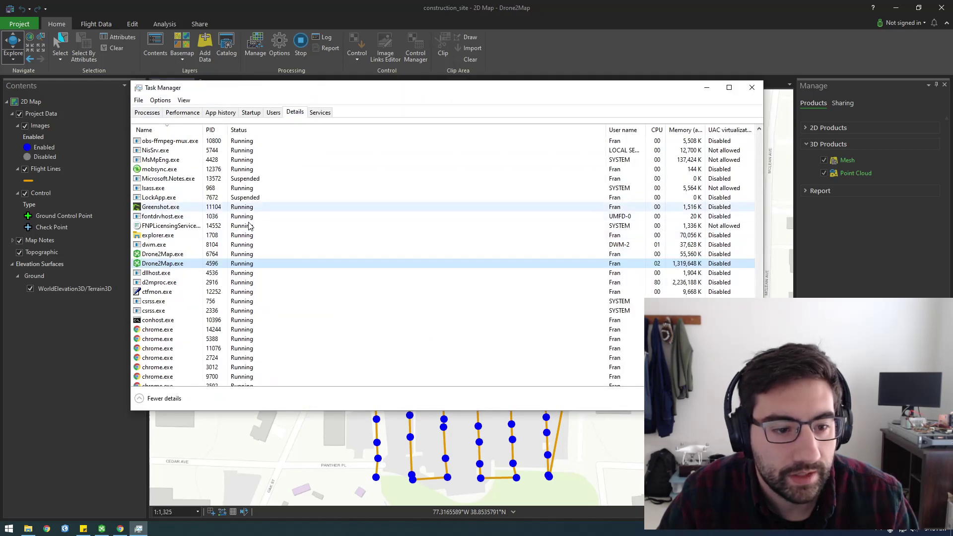
left_click(657, 130)
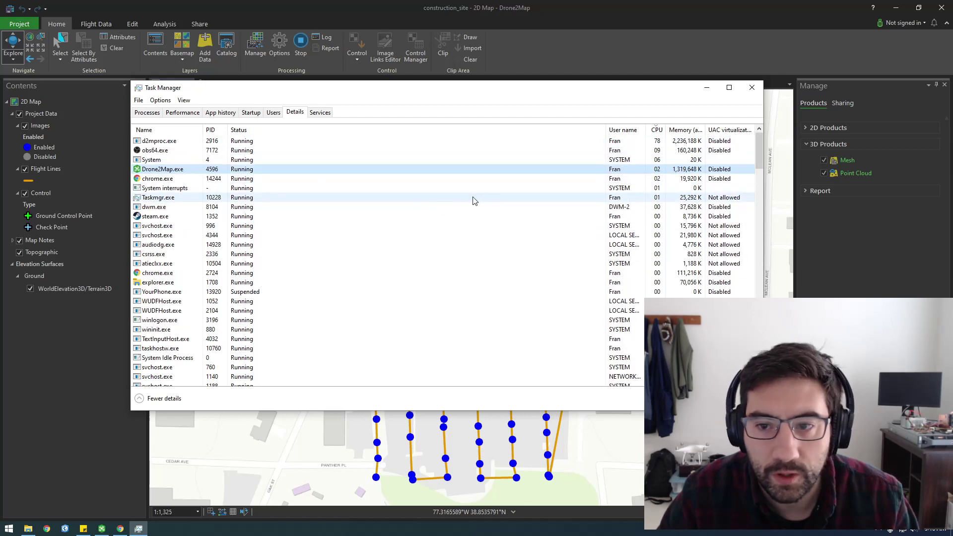
left_click(212, 152)
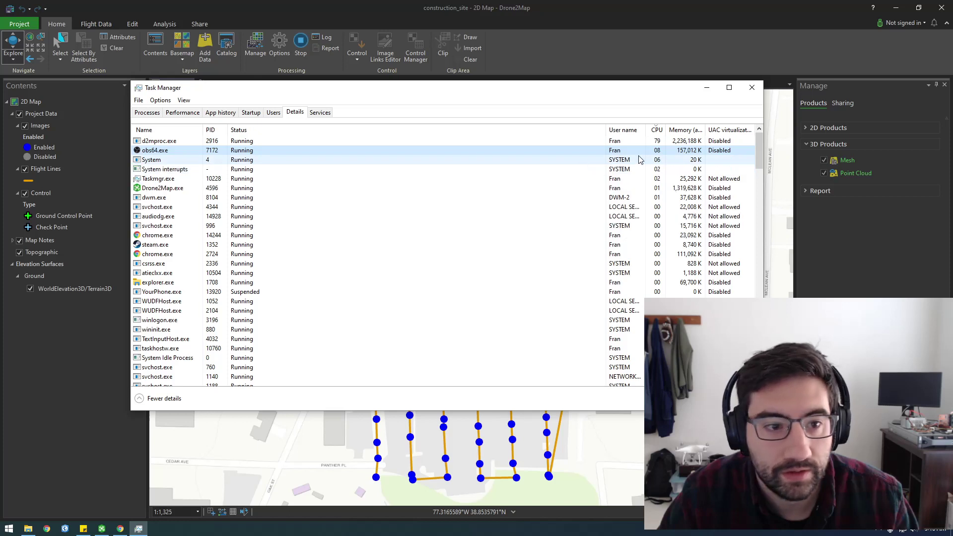
left_click(174, 142)
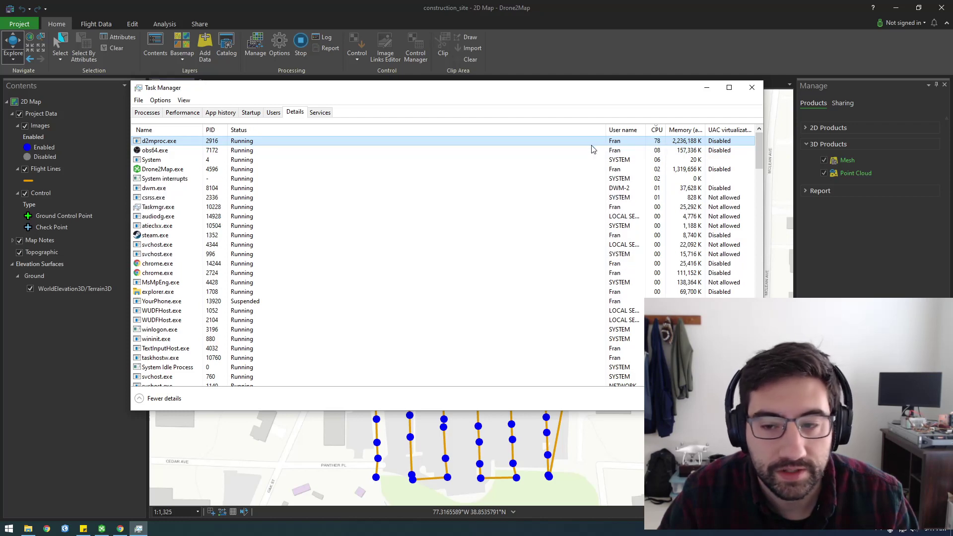
left_click(182, 113)
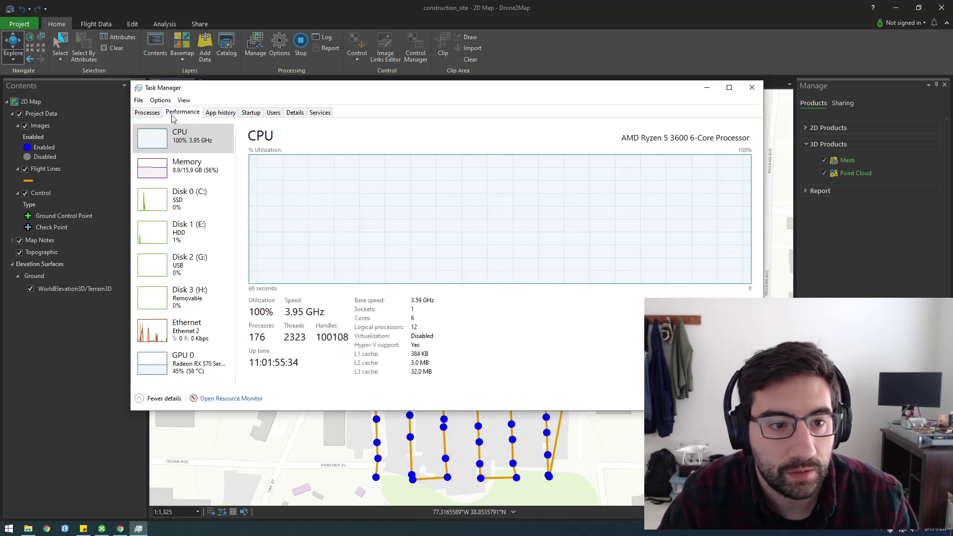